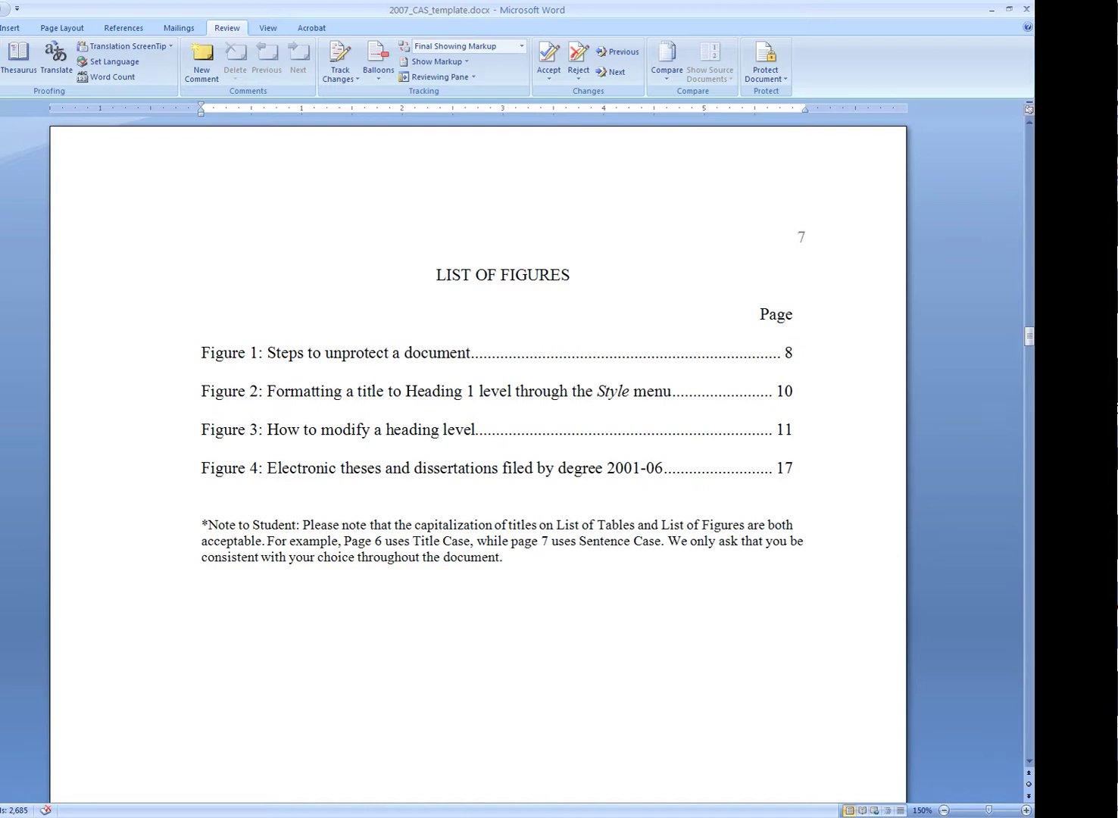
# Step: Select the typed figure entries and note in the List of Figures
pyautogui.moveTo(170, 355); pyautogui.dragTo(180, 559)
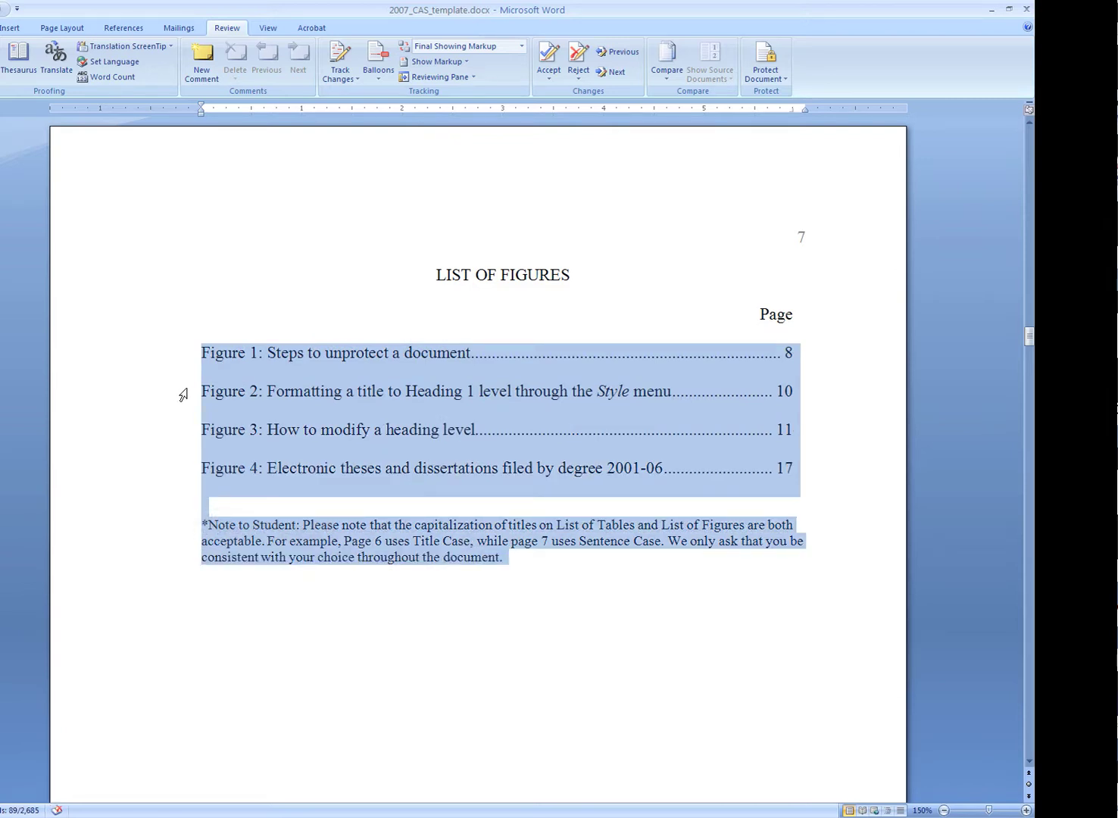
pyautogui.click(374, 354)
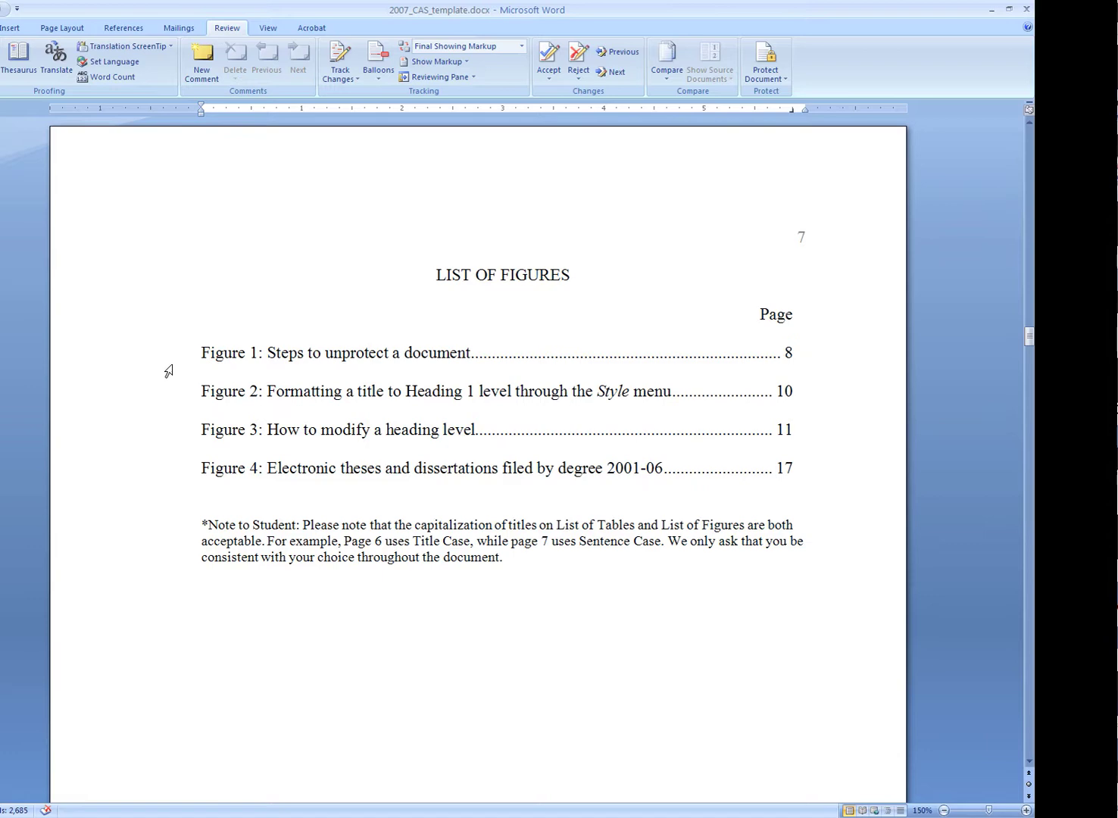
pyautogui.moveTo(169, 371); pyautogui.dragTo(192, 559)
# Step: Scroll down to page 8 and put the cursor before the Figure 1 caption
pyautogui.scroll(-6, 218, 488)
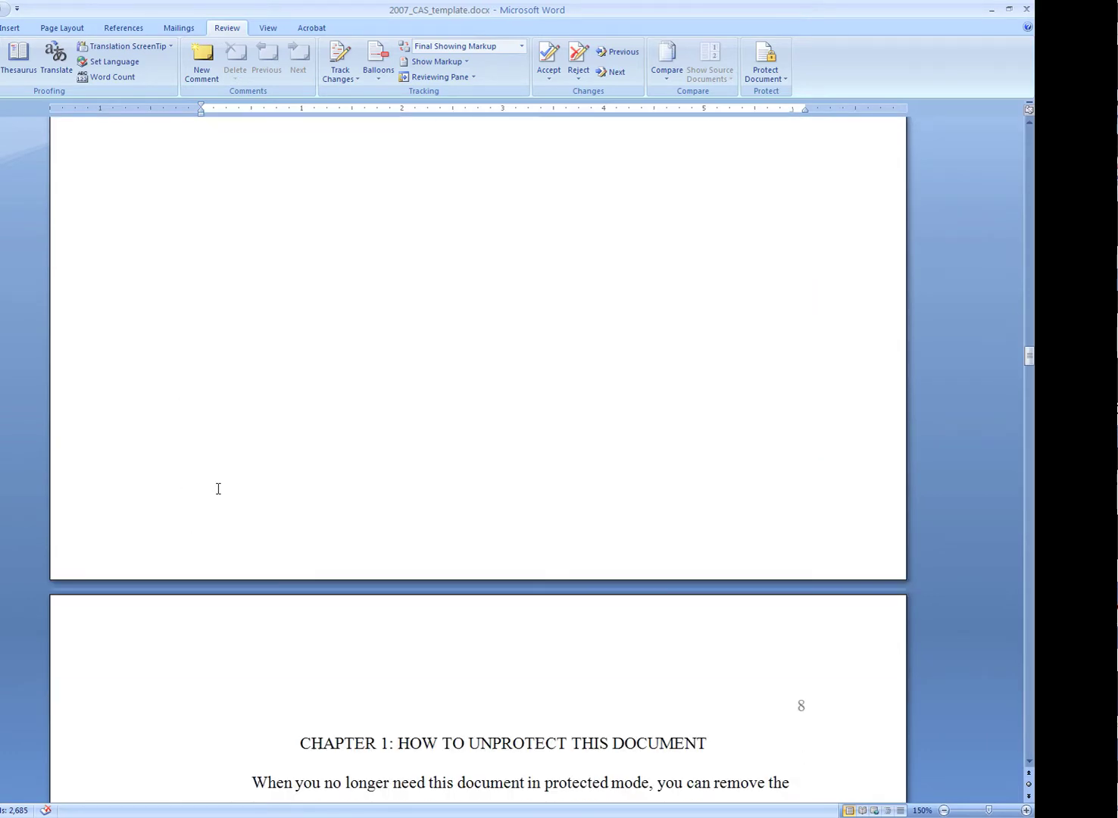
pyautogui.scroll(-12, 218, 489)
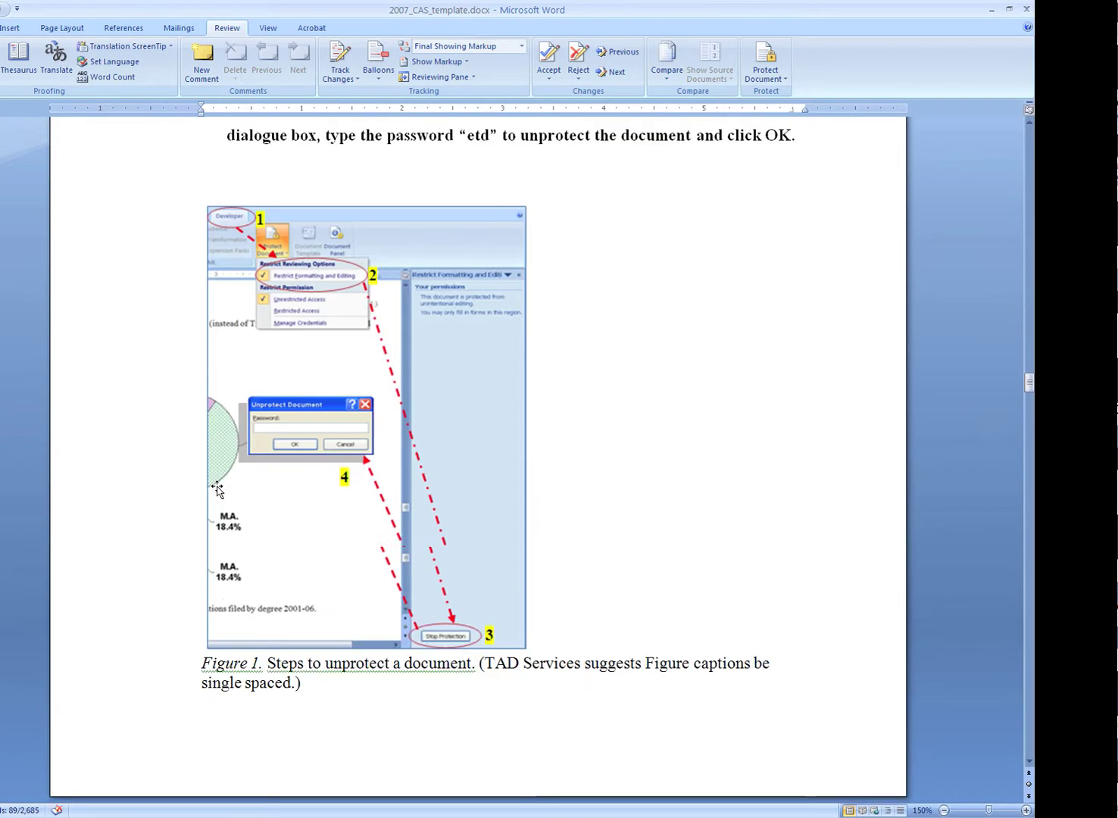
pyautogui.scroll(-4, 217, 490)
pyautogui.scroll(1, 218, 489)
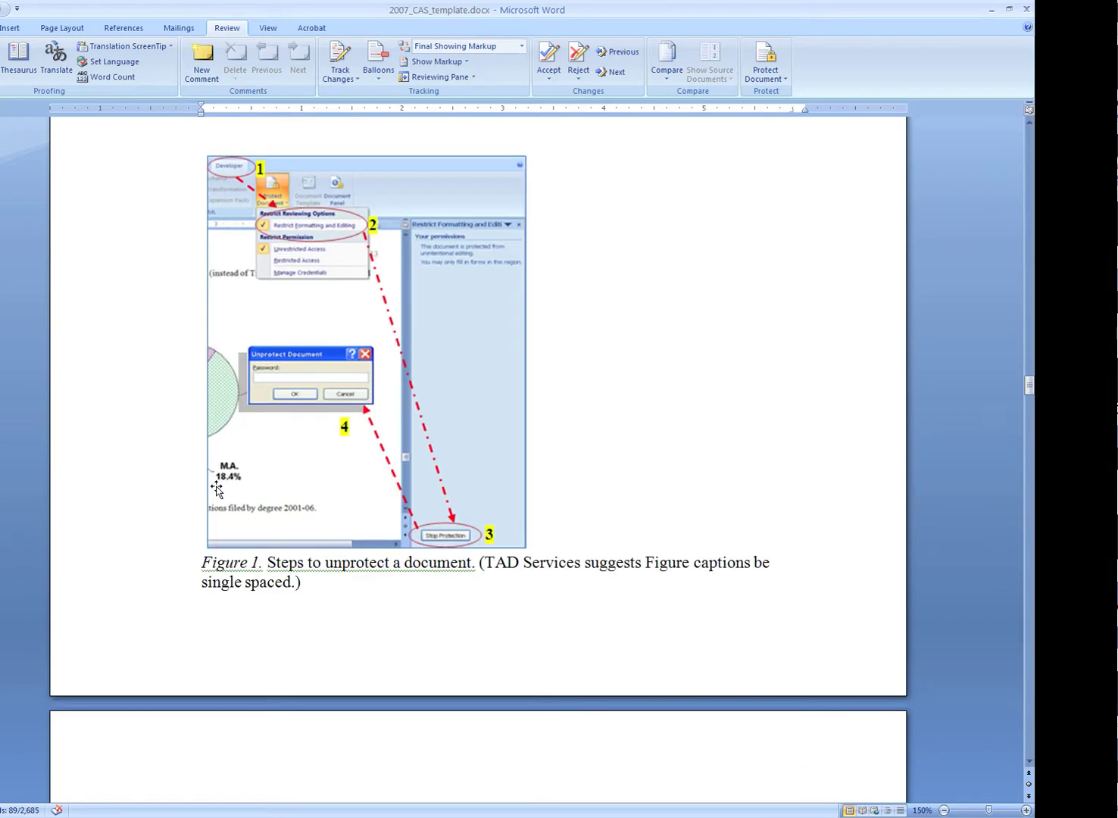
pyautogui.click(201, 564)
# Step: Open Insert Caption on the References tab, keeping Figure as the label and cancelling New Label
pyautogui.click(127, 29)
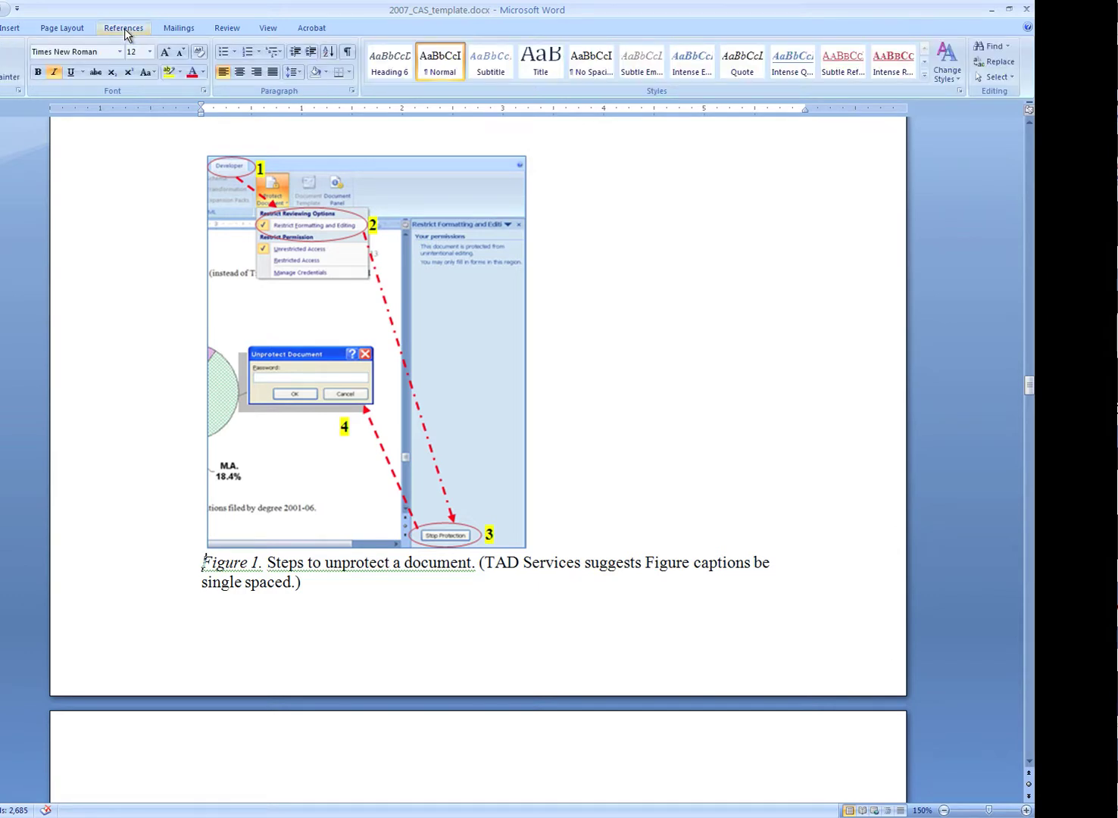
pyautogui.click(124, 28)
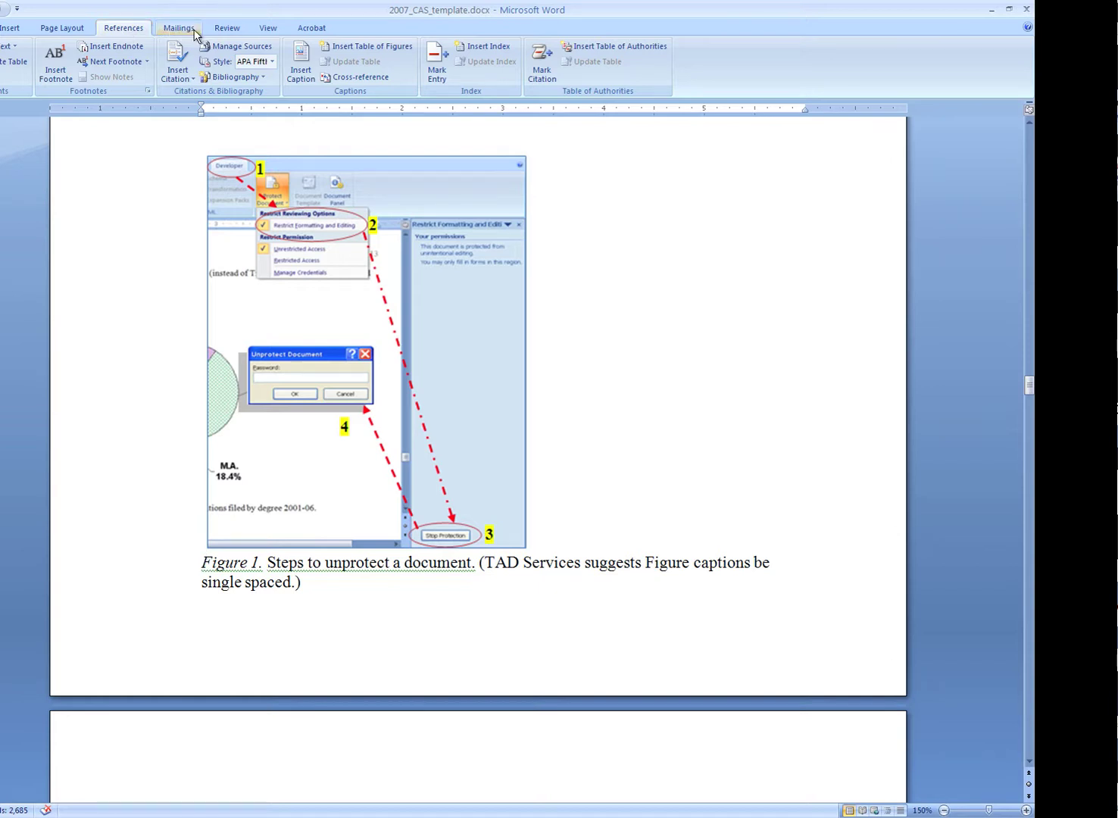
pyautogui.click(302, 72)
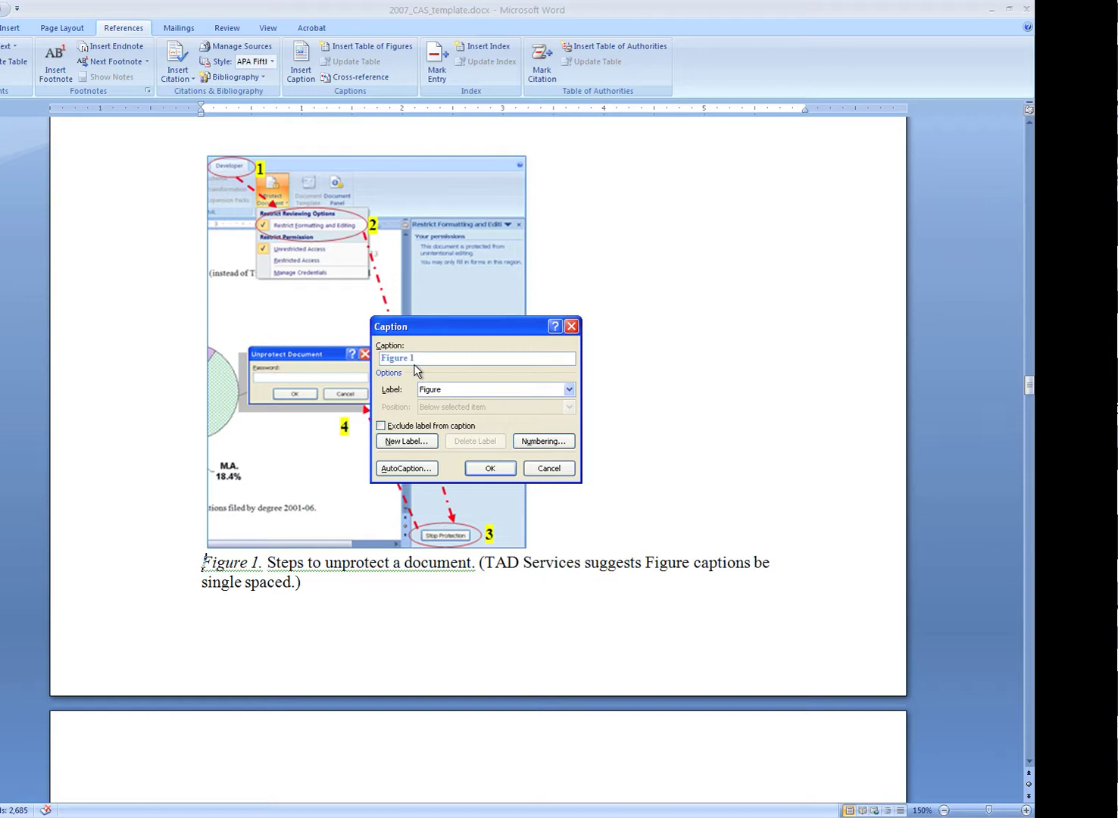
pyautogui.click(567, 391)
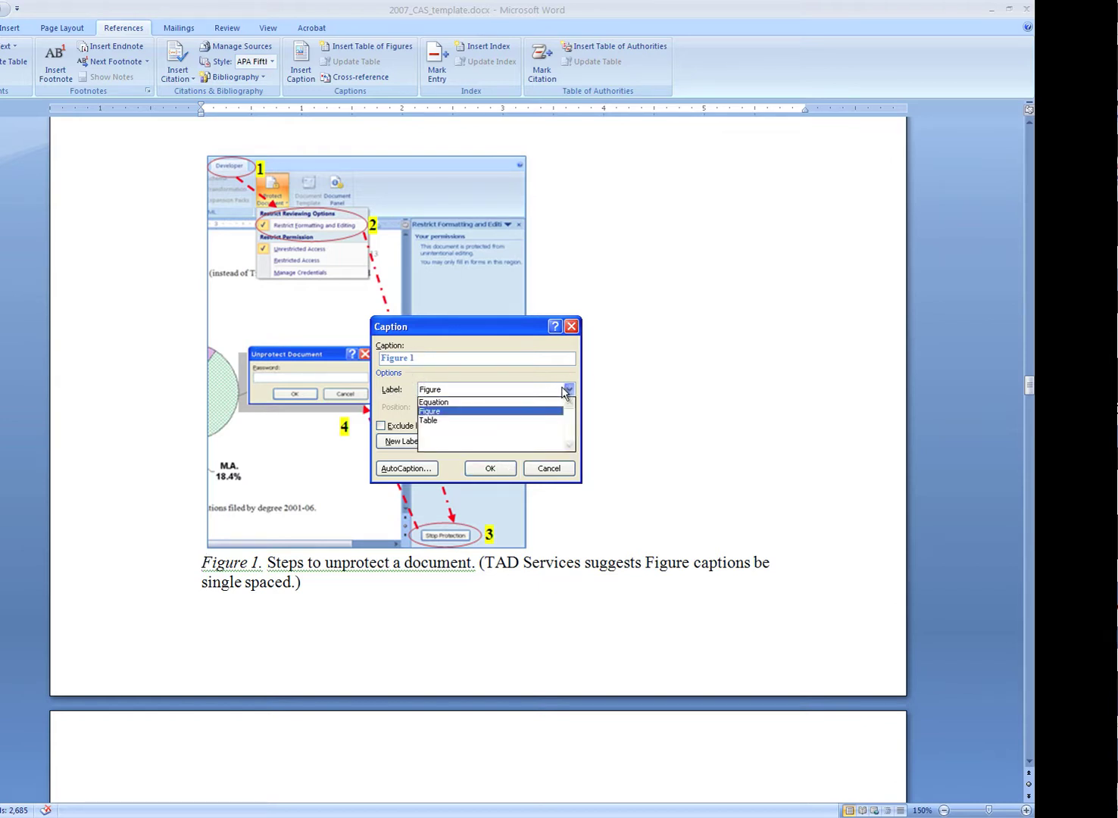
pyautogui.click(452, 419)
pyautogui.click(405, 443)
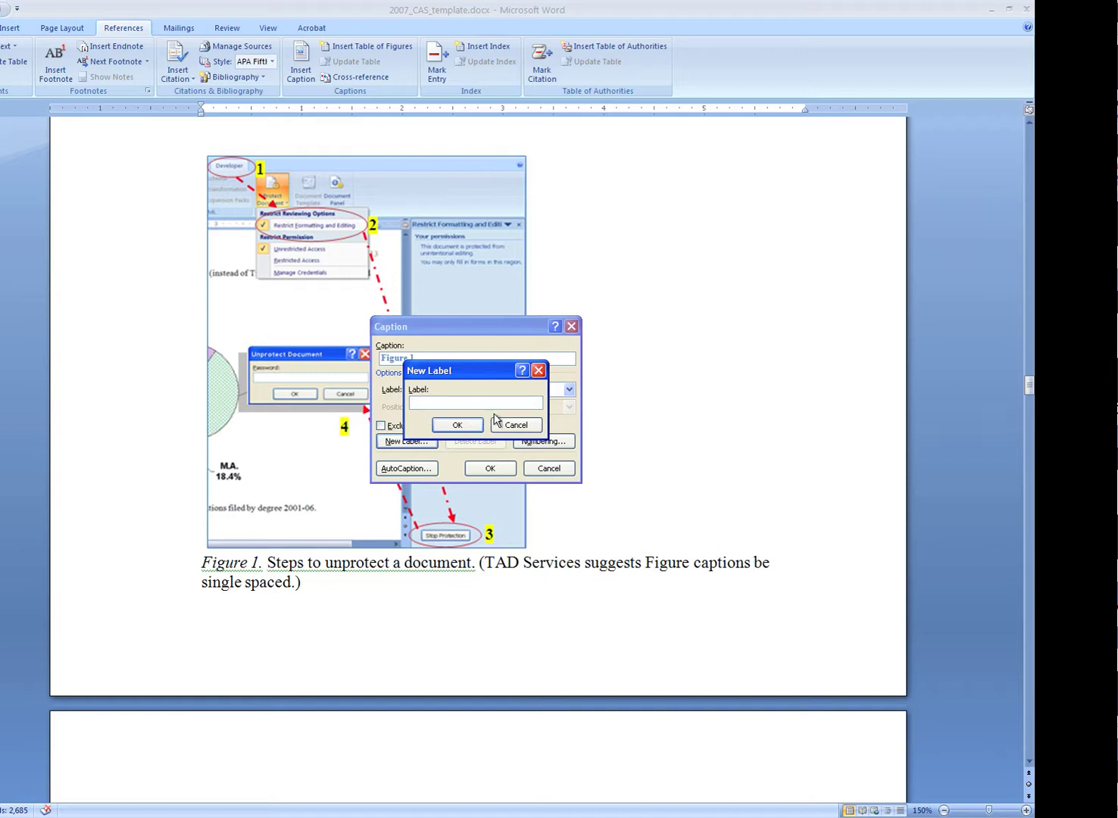
pyautogui.click(516, 427)
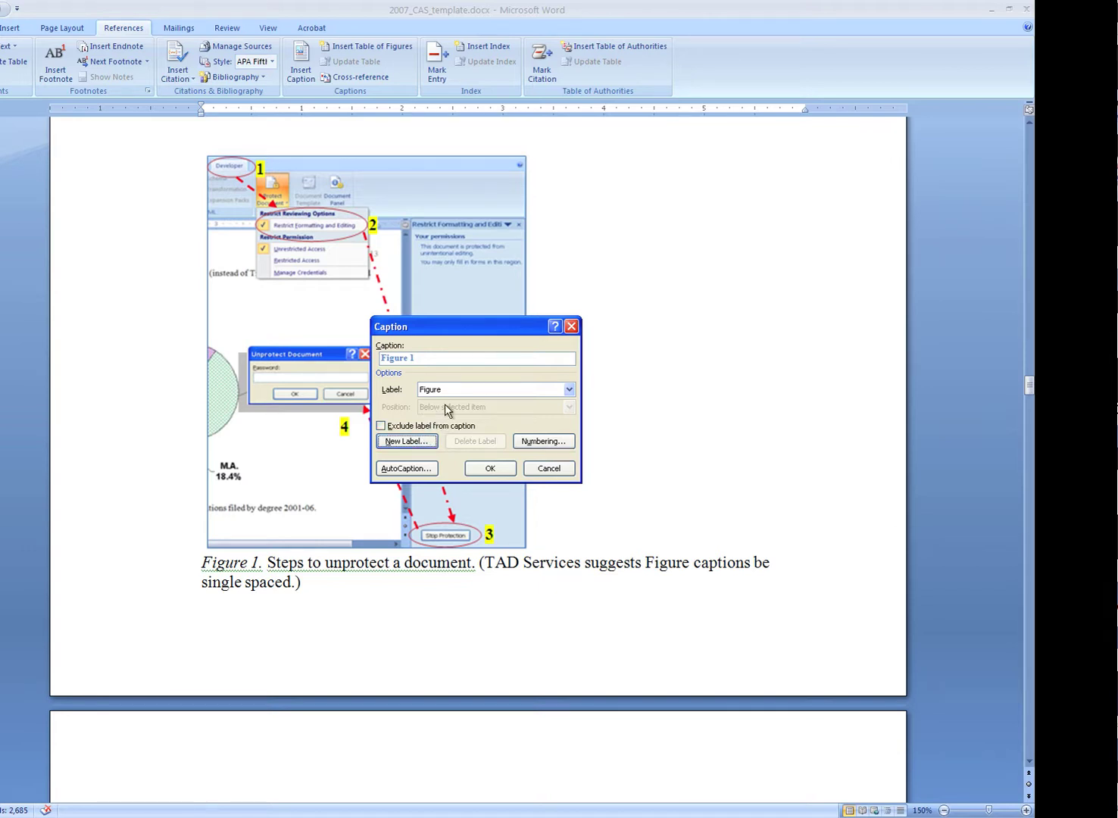
pyautogui.click(543, 441)
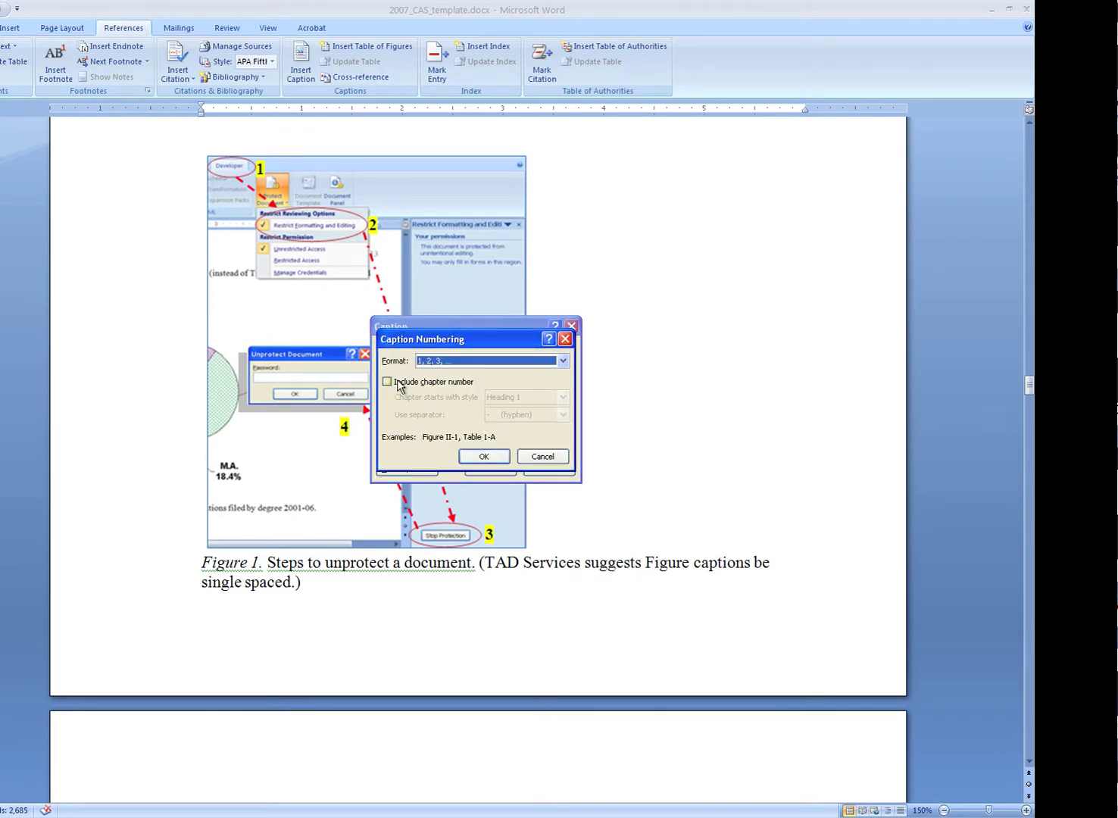
pyautogui.click(563, 361)
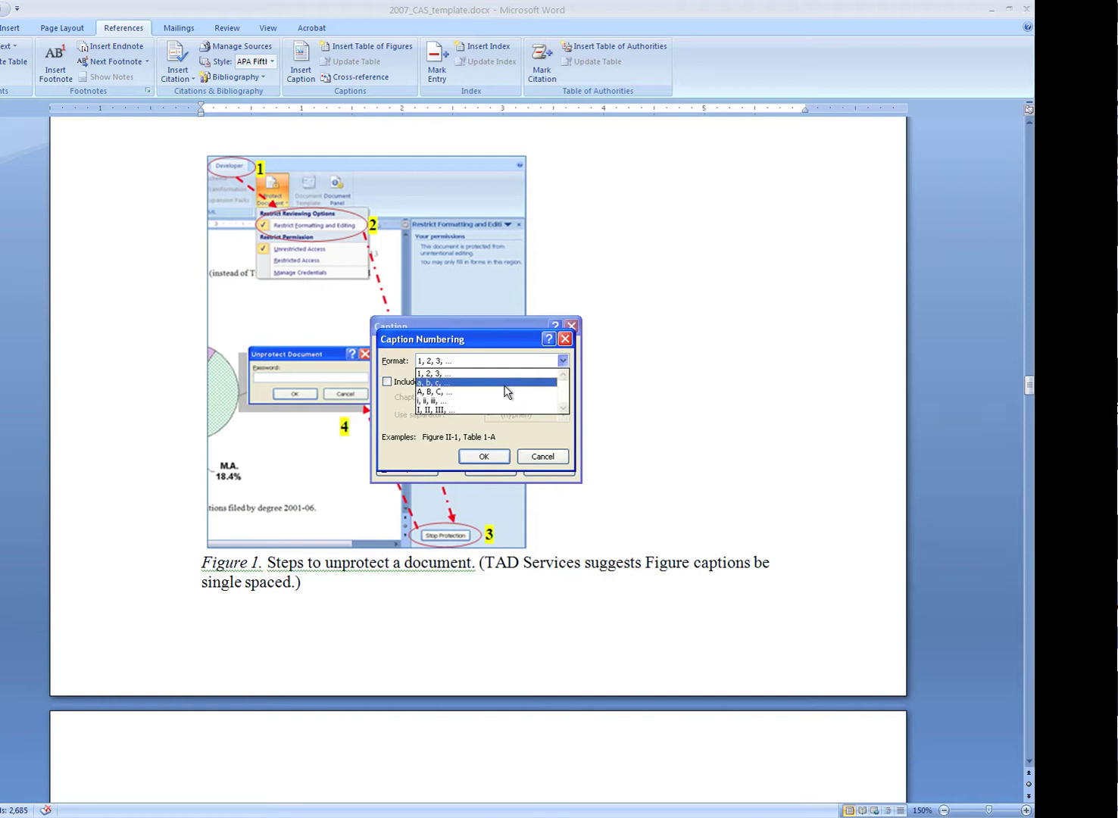
pyautogui.click(563, 362)
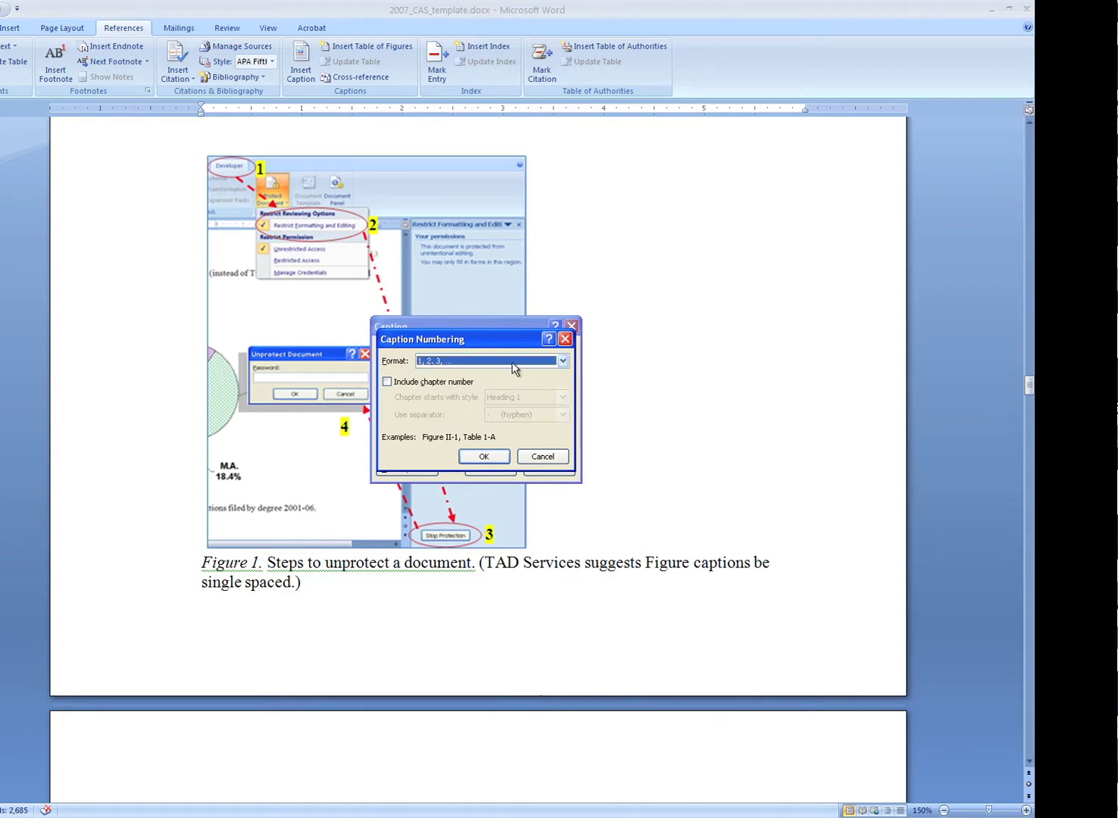
pyautogui.click(443, 384)
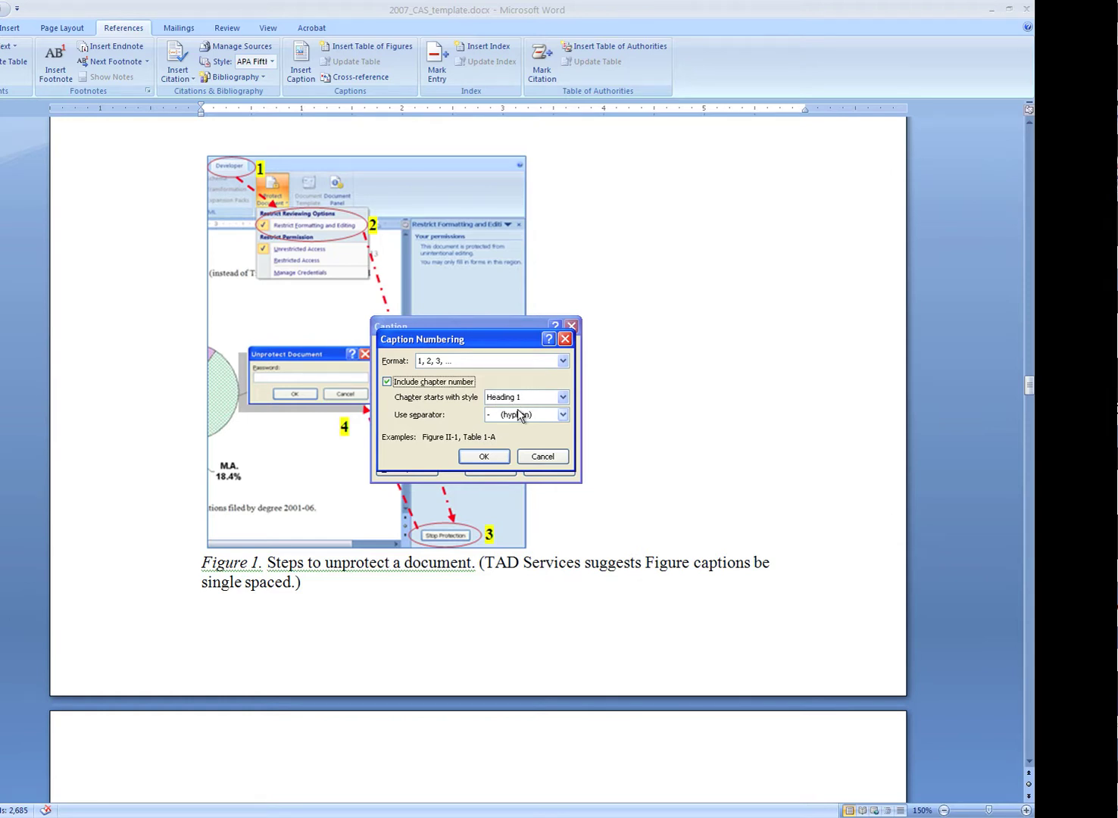
pyautogui.click(563, 416)
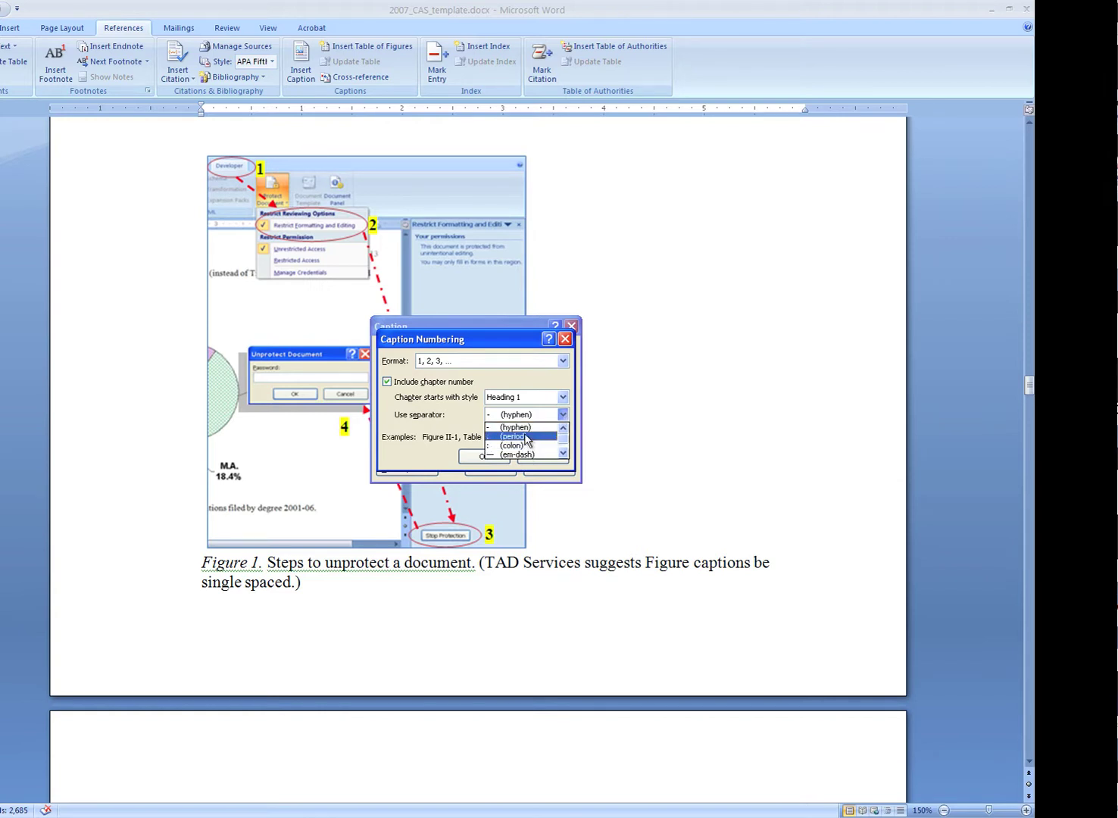
pyautogui.click(561, 418)
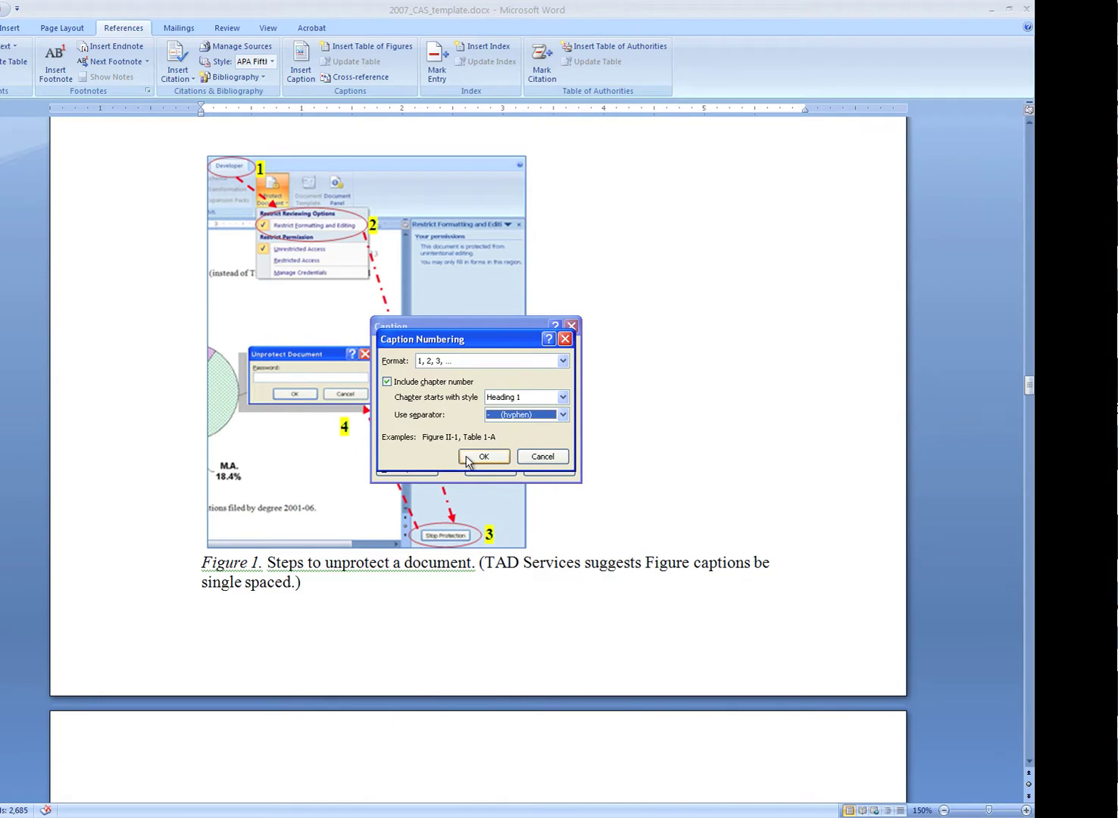
pyautogui.click(387, 382)
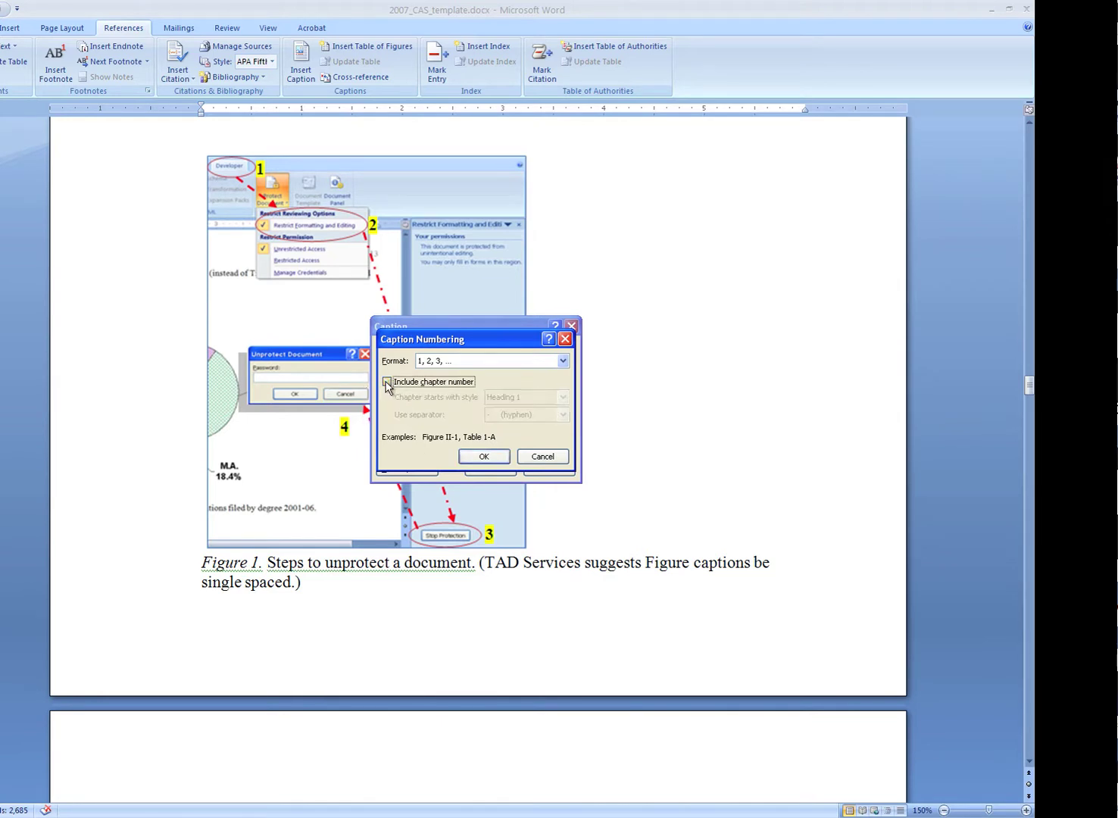
pyautogui.click(484, 457)
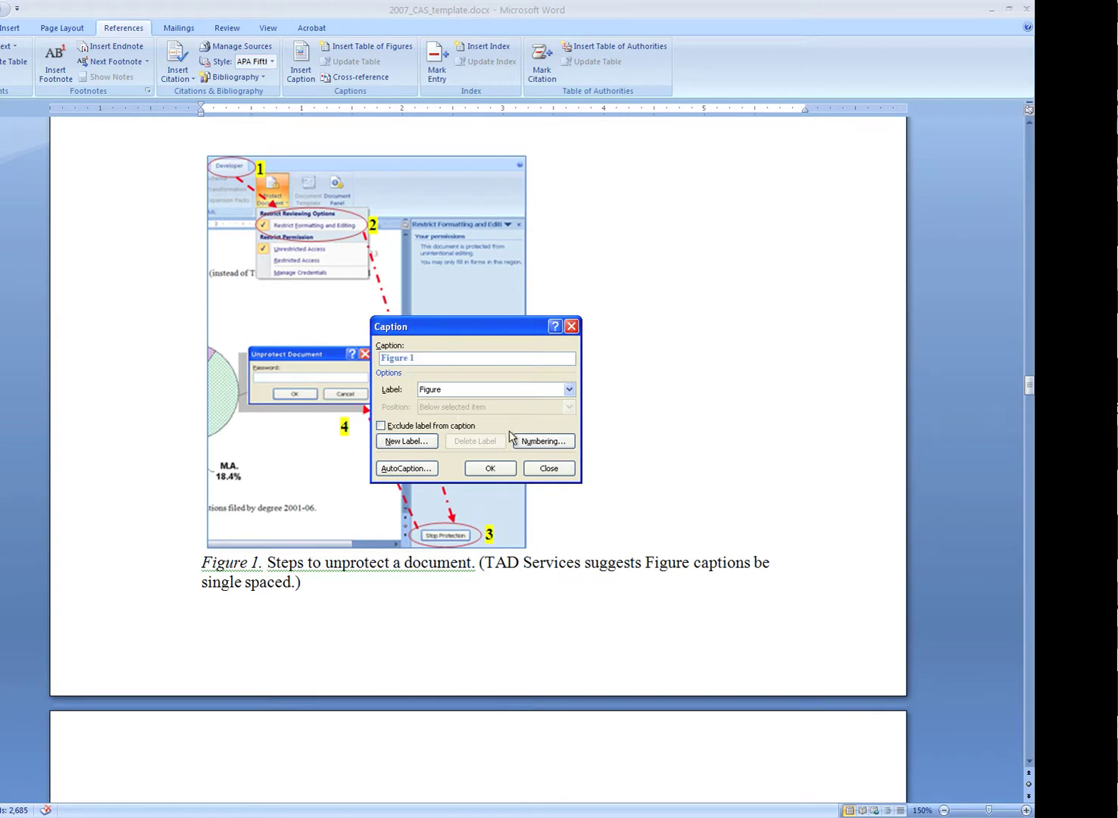
# Step: Insert the automatic Figure 1 caption and select the whole caption line
pyautogui.click(496, 468)
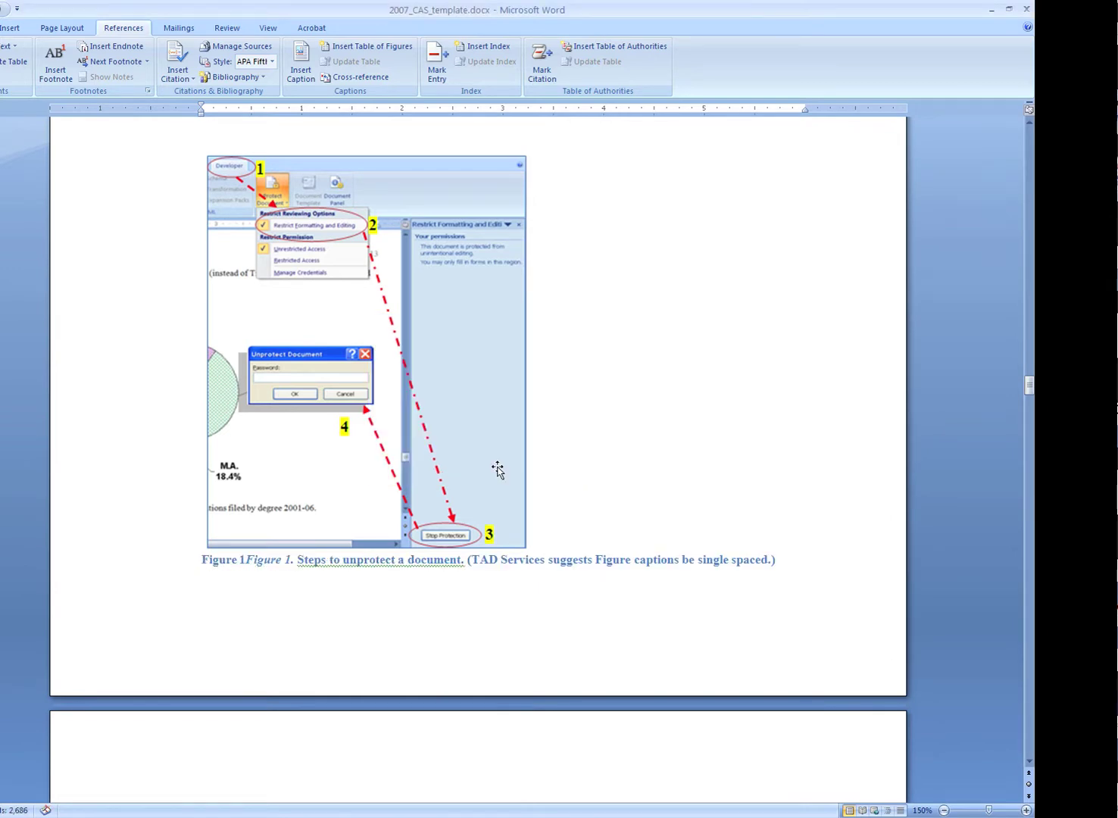
pyautogui.click(183, 570)
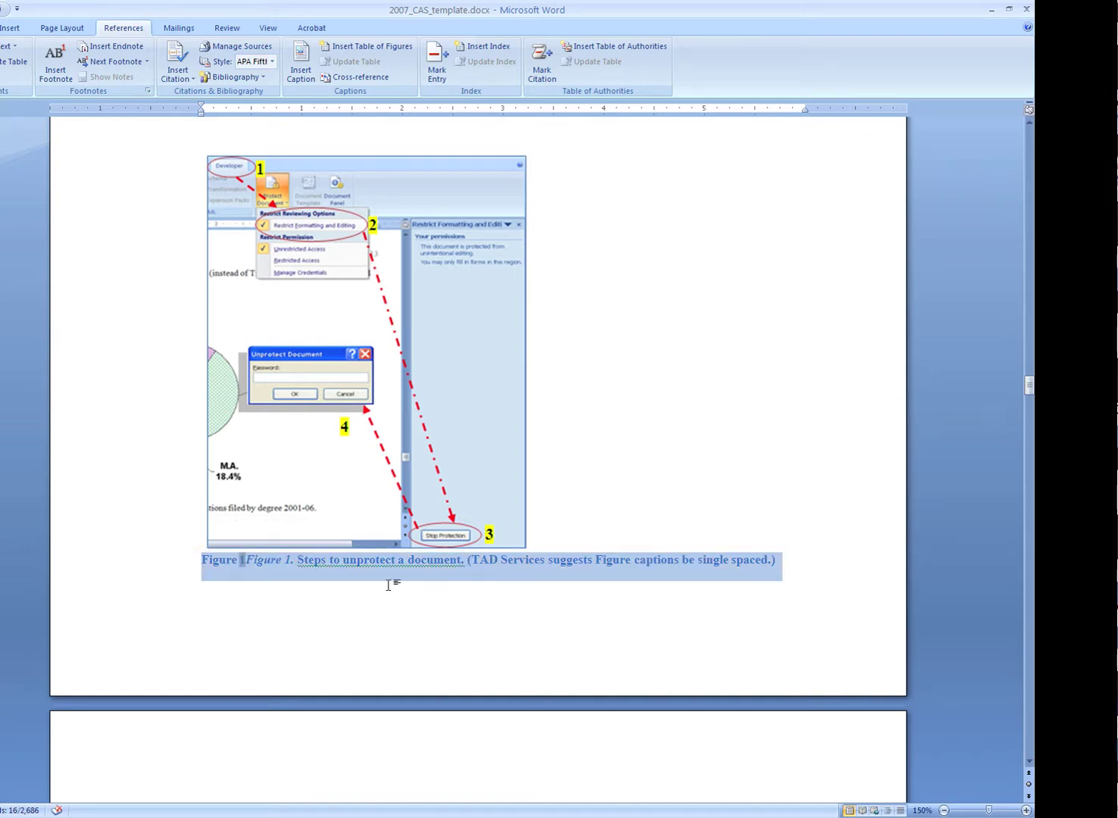
pyautogui.click(1, 28)
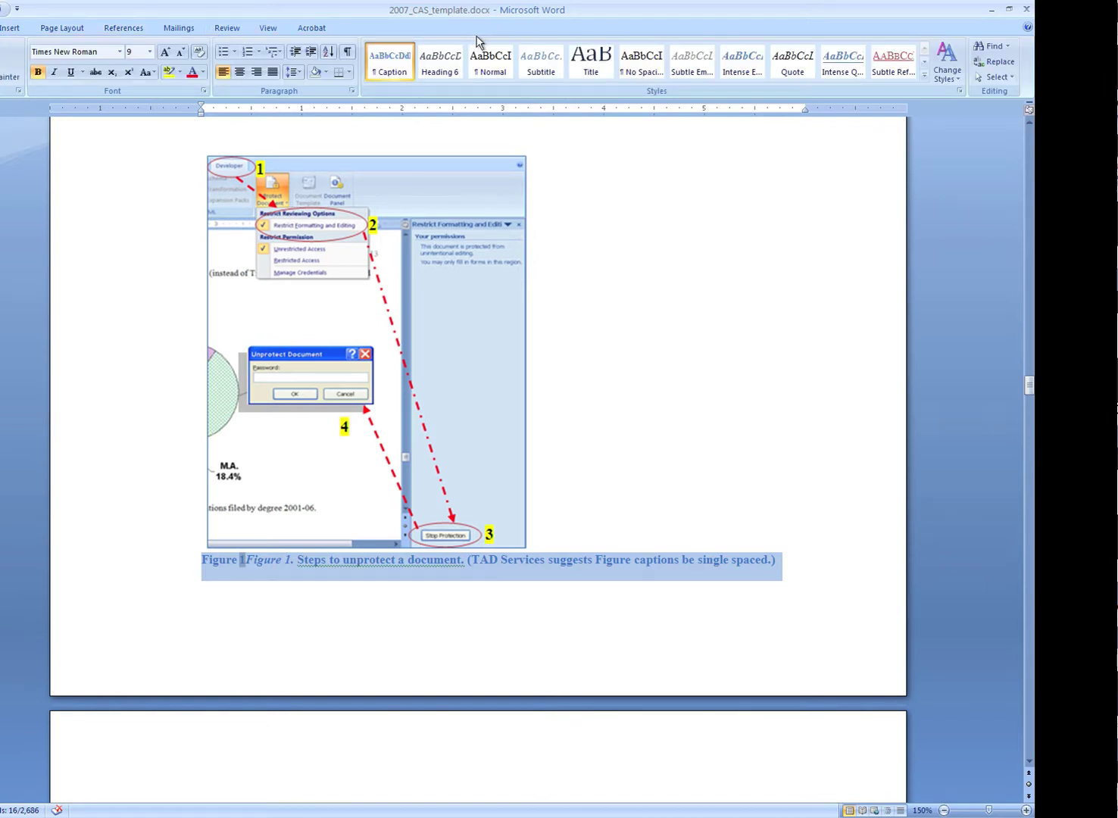
# Step: Modify the Caption style to black, 12-point, non-bold text
pyautogui.rightClick(392, 65)
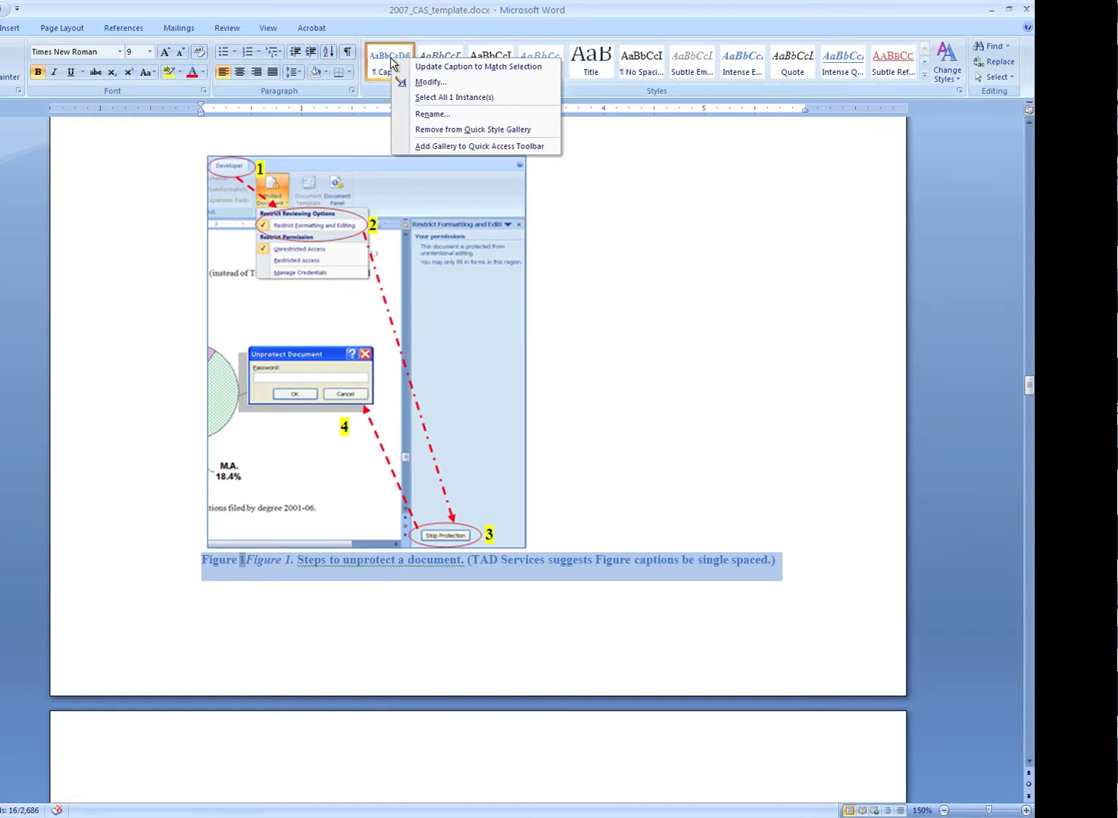
pyautogui.click(417, 83)
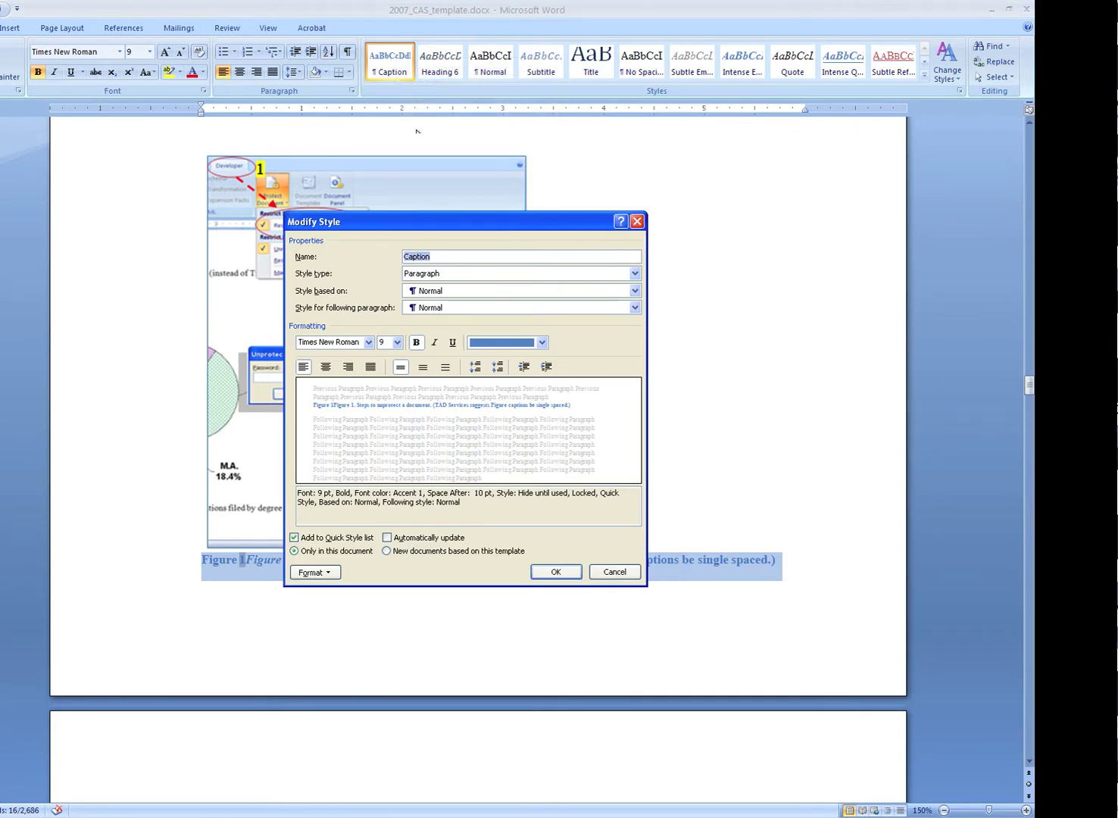
pyautogui.click(543, 343)
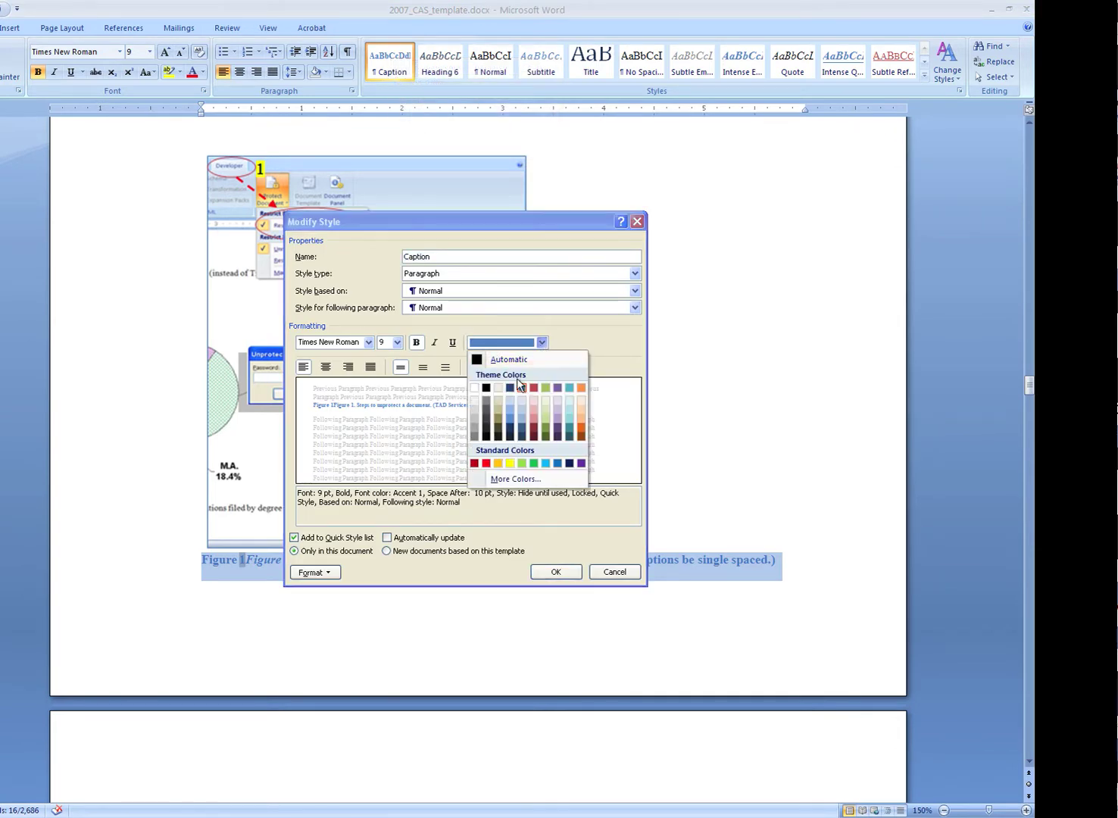
pyautogui.click(484, 388)
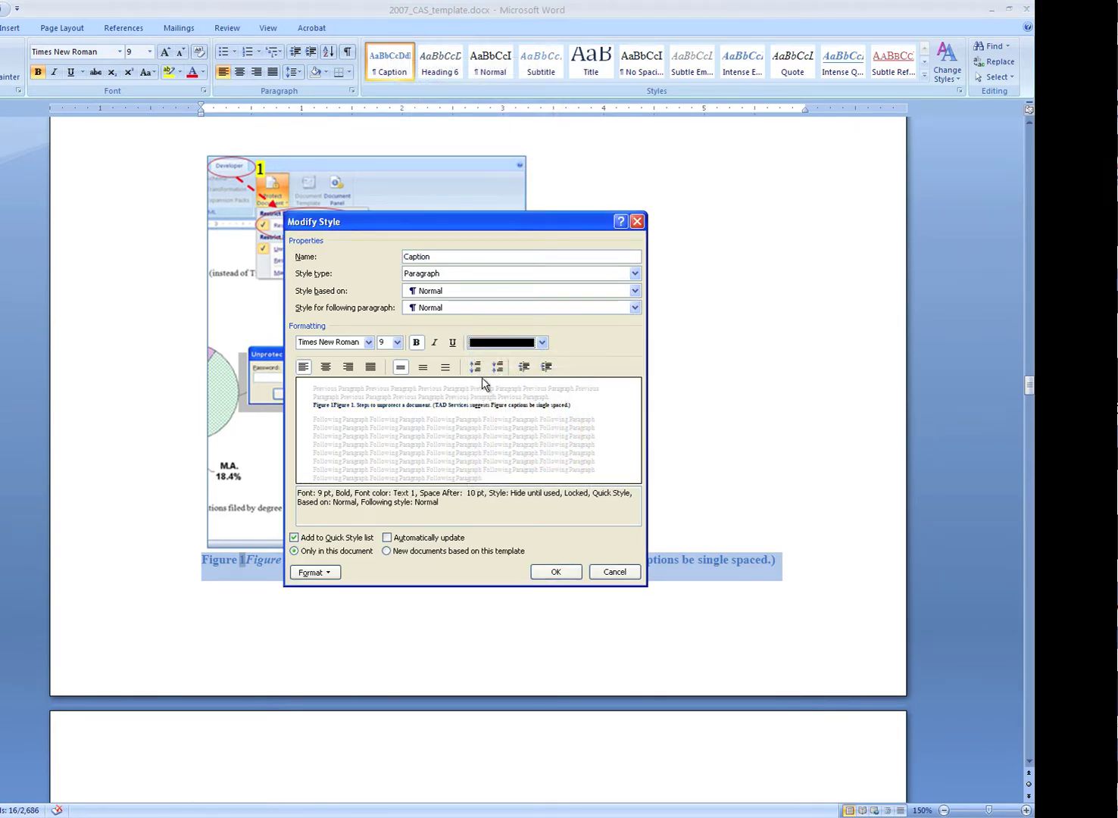
pyautogui.click(396, 343)
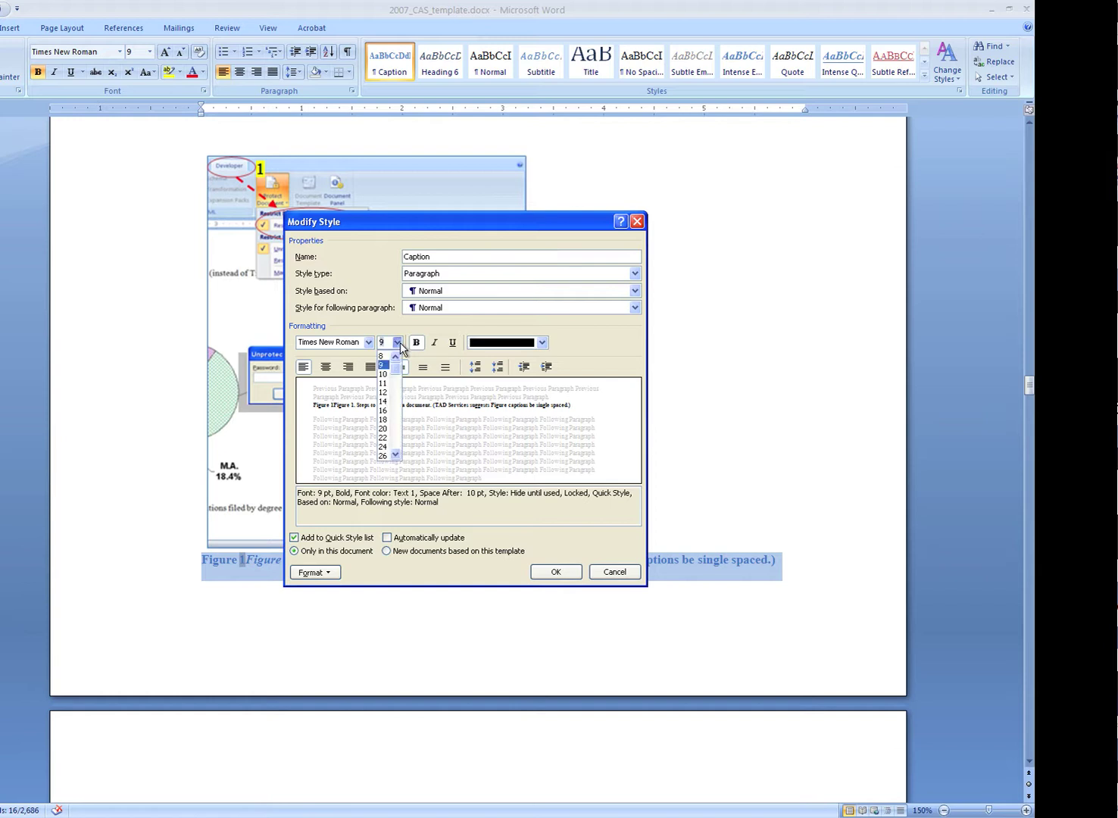
pyautogui.click(384, 394)
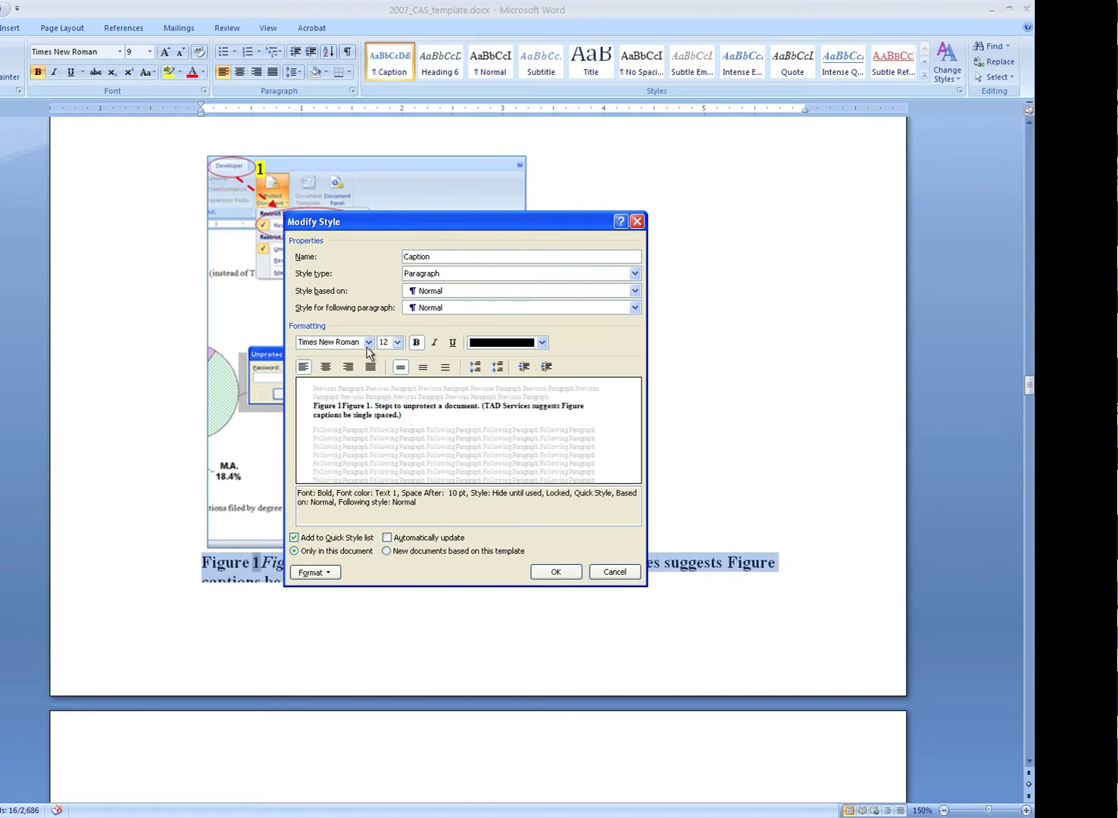
pyautogui.click(415, 343)
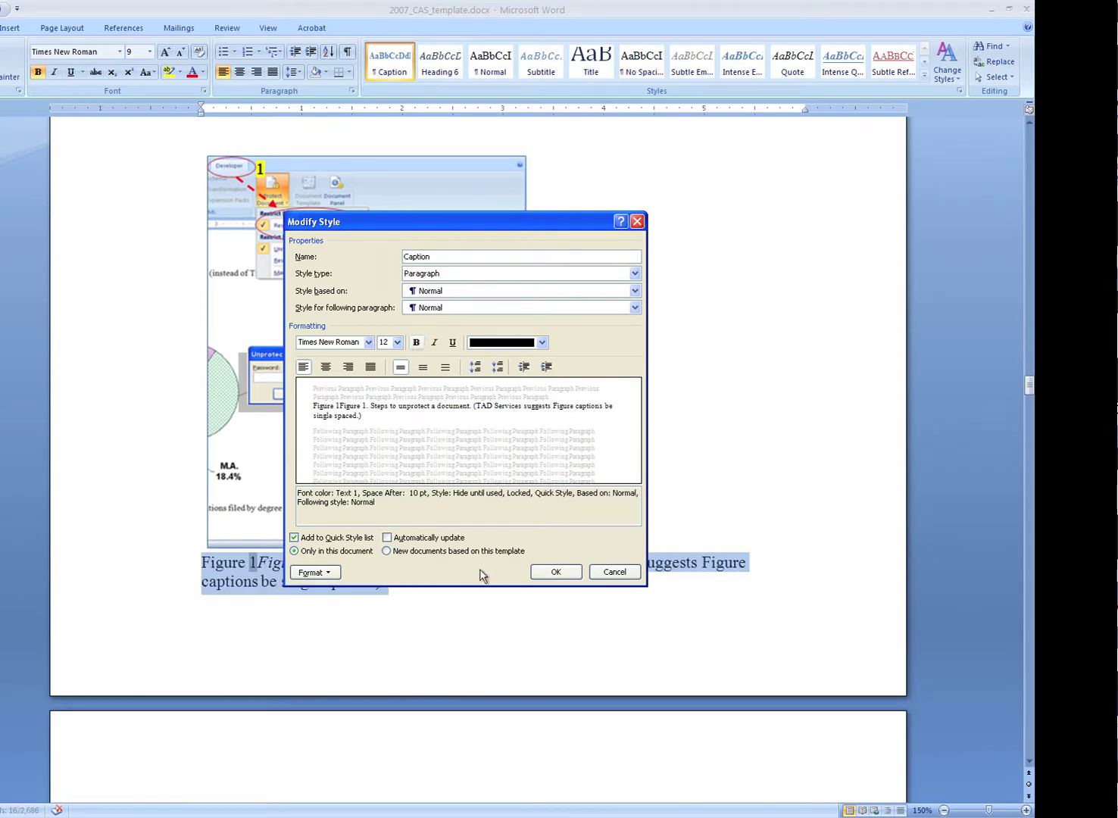
pyautogui.click(555, 572)
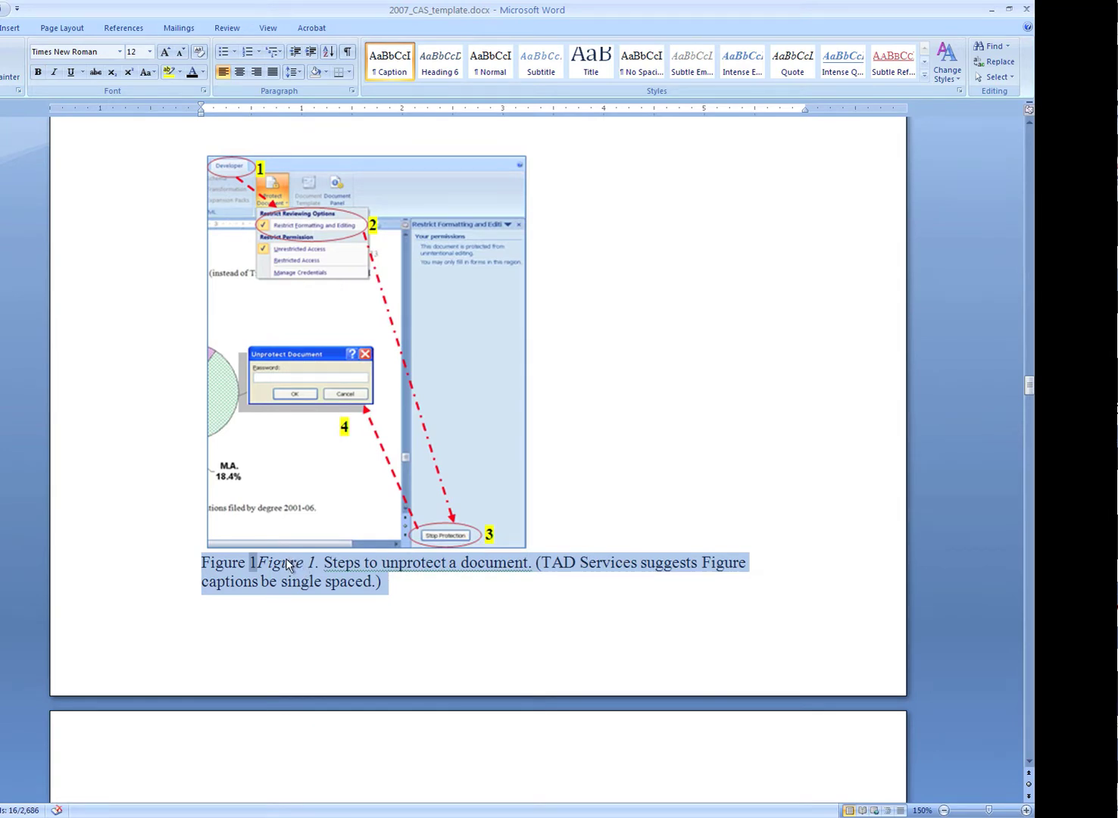
# Step: Delete the duplicate typed label following the automatic Figure 1 caption number
pyautogui.click(258, 562)
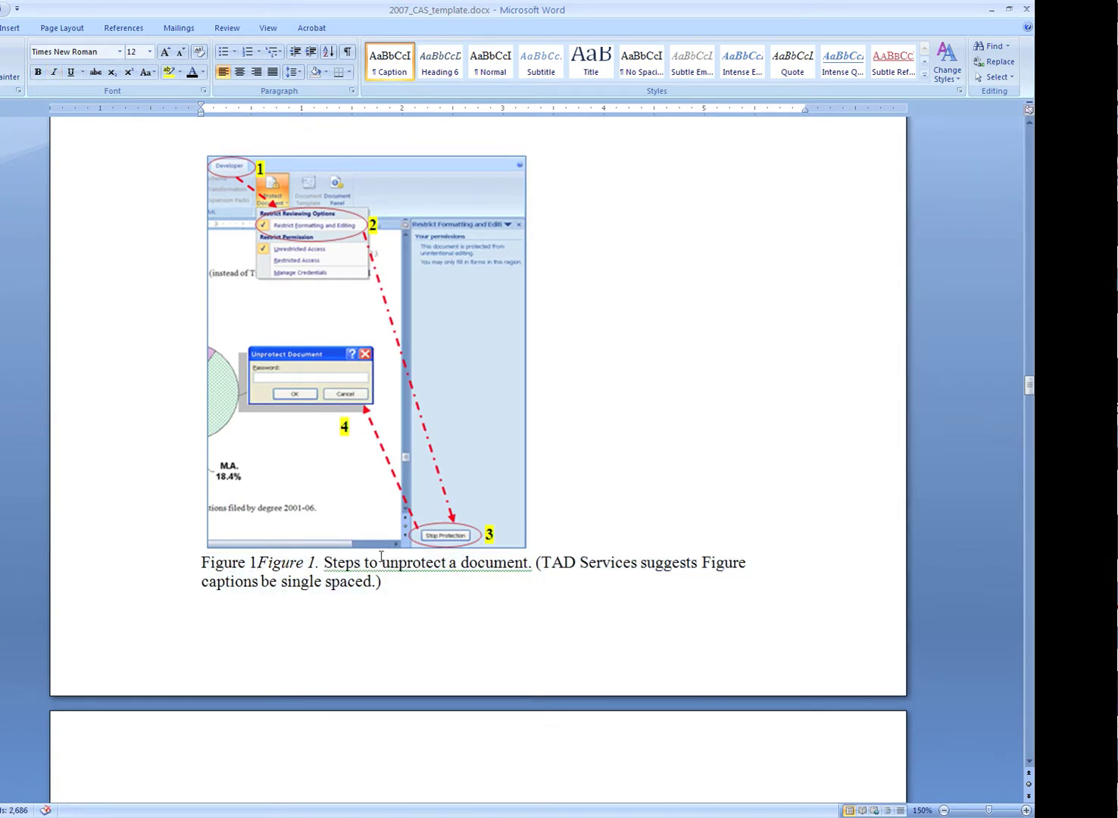
pyautogui.moveTo(200, 564); pyautogui.dragTo(322, 567)
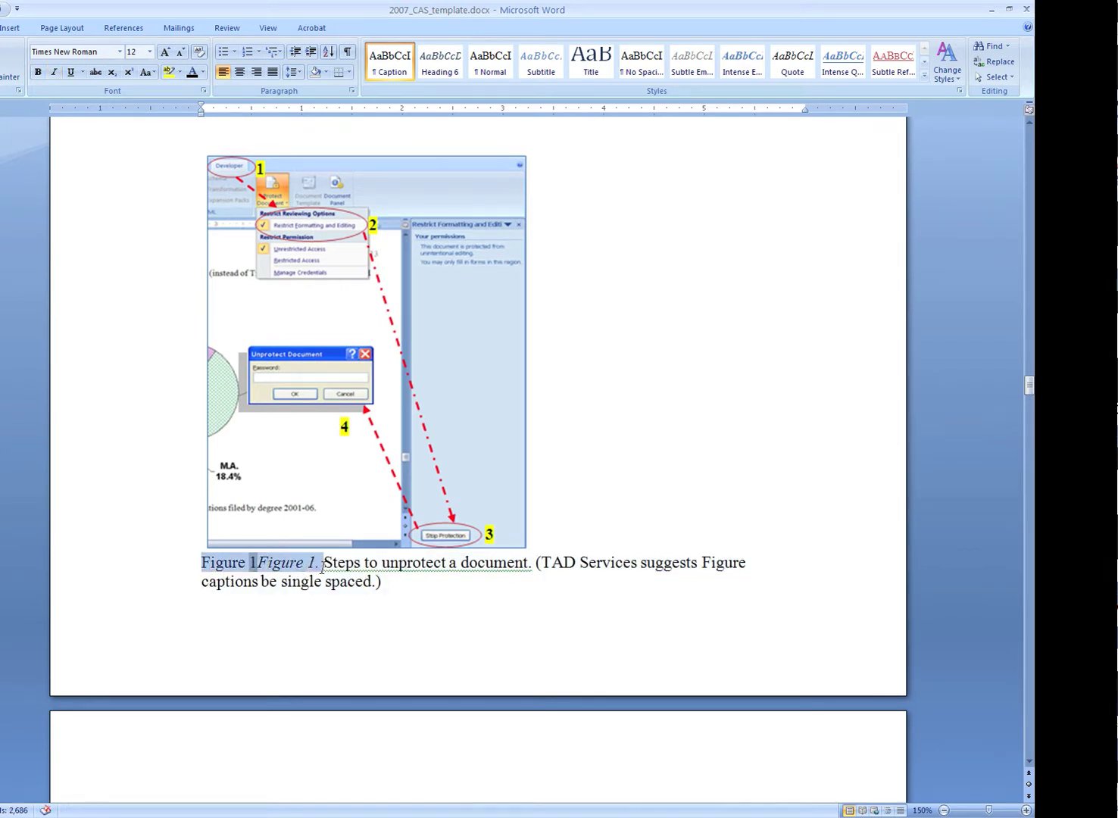
pyautogui.click(255, 562)
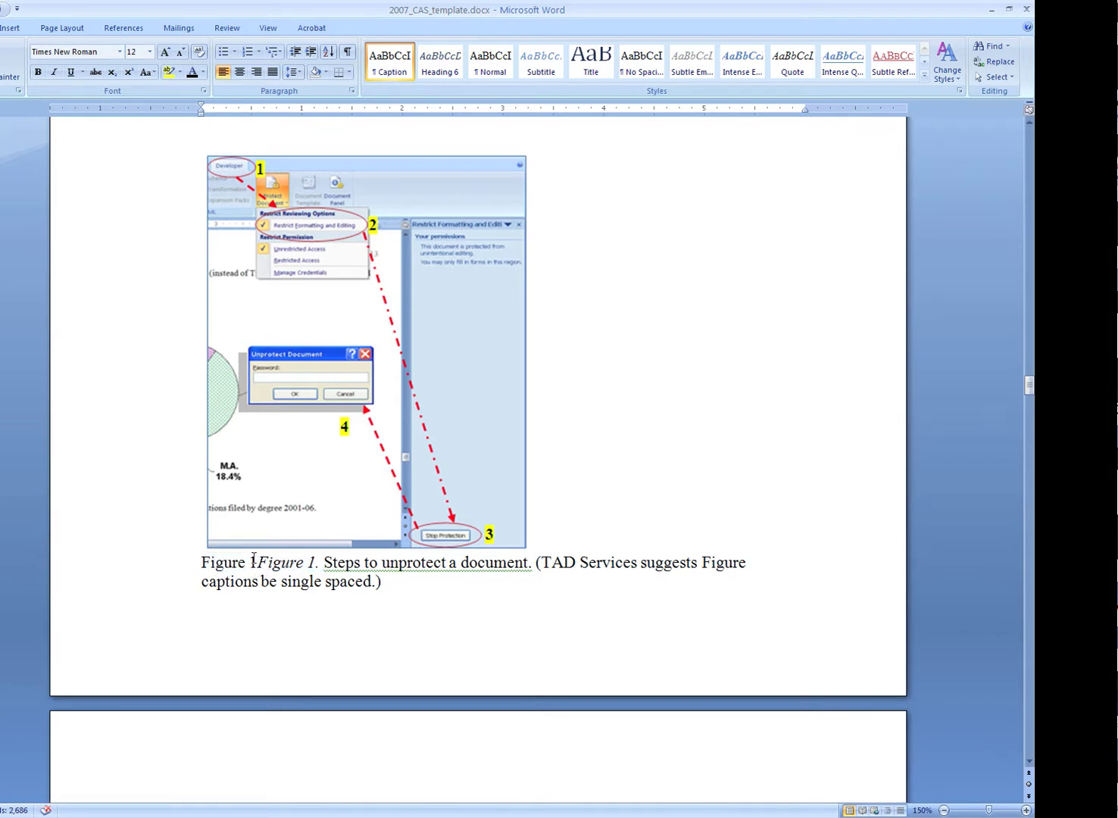
pyautogui.click(229, 564)
pyautogui.moveTo(202, 564); pyautogui.dragTo(258, 564)
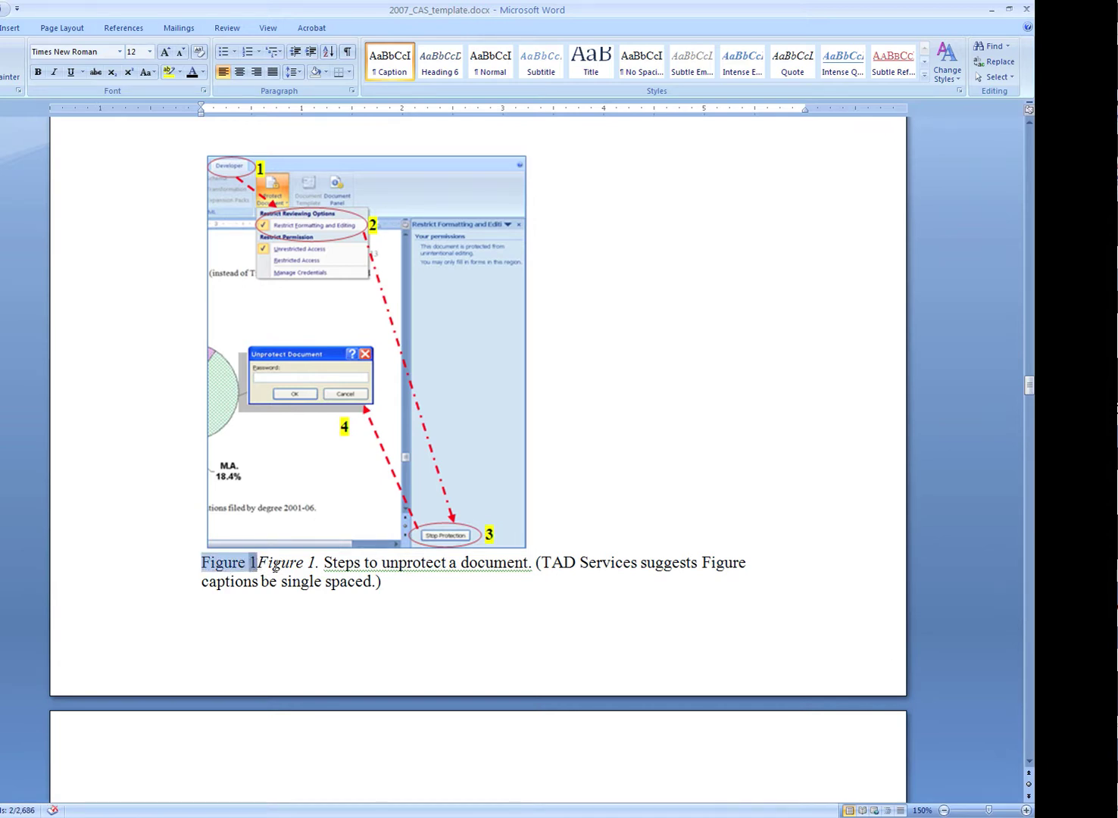
pyautogui.click(258, 565)
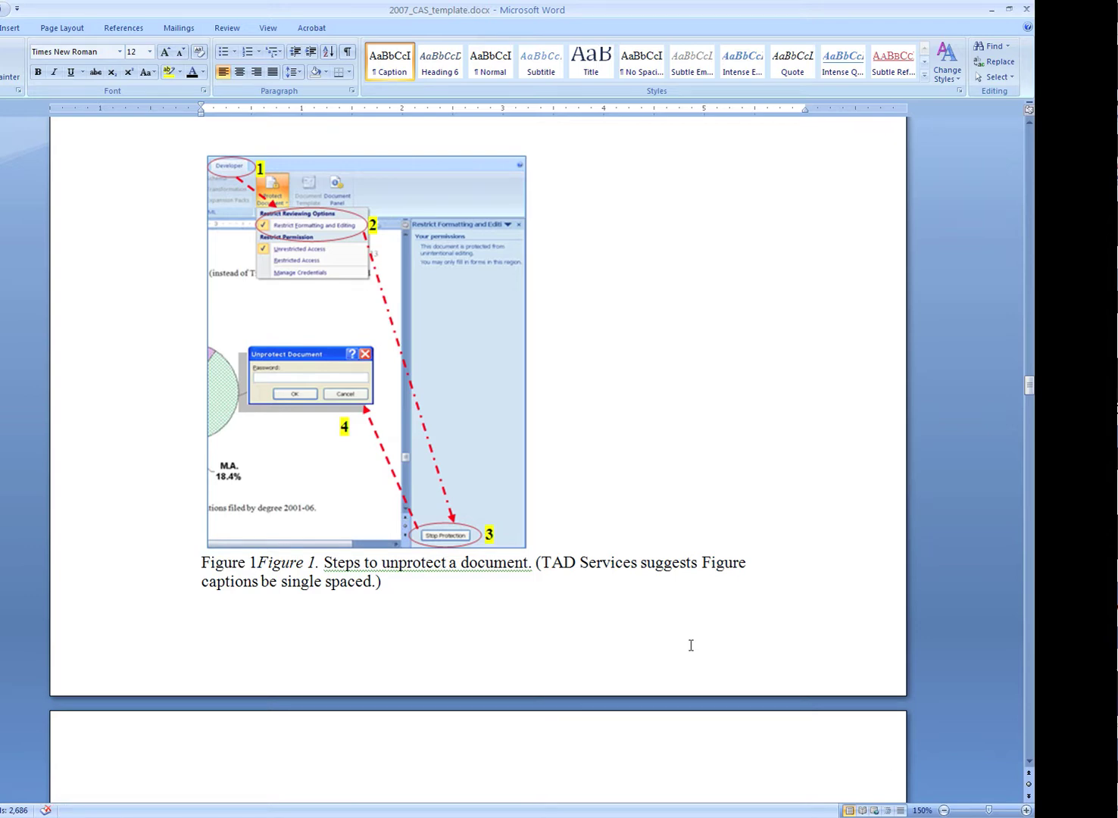
pyautogui.press('Delete')
pyautogui.press('Delete')
pyautogui.press('Delete')
pyautogui.press('Delete')
pyautogui.press('Delete')
pyautogui.press('Delete')
pyautogui.press('Delete')
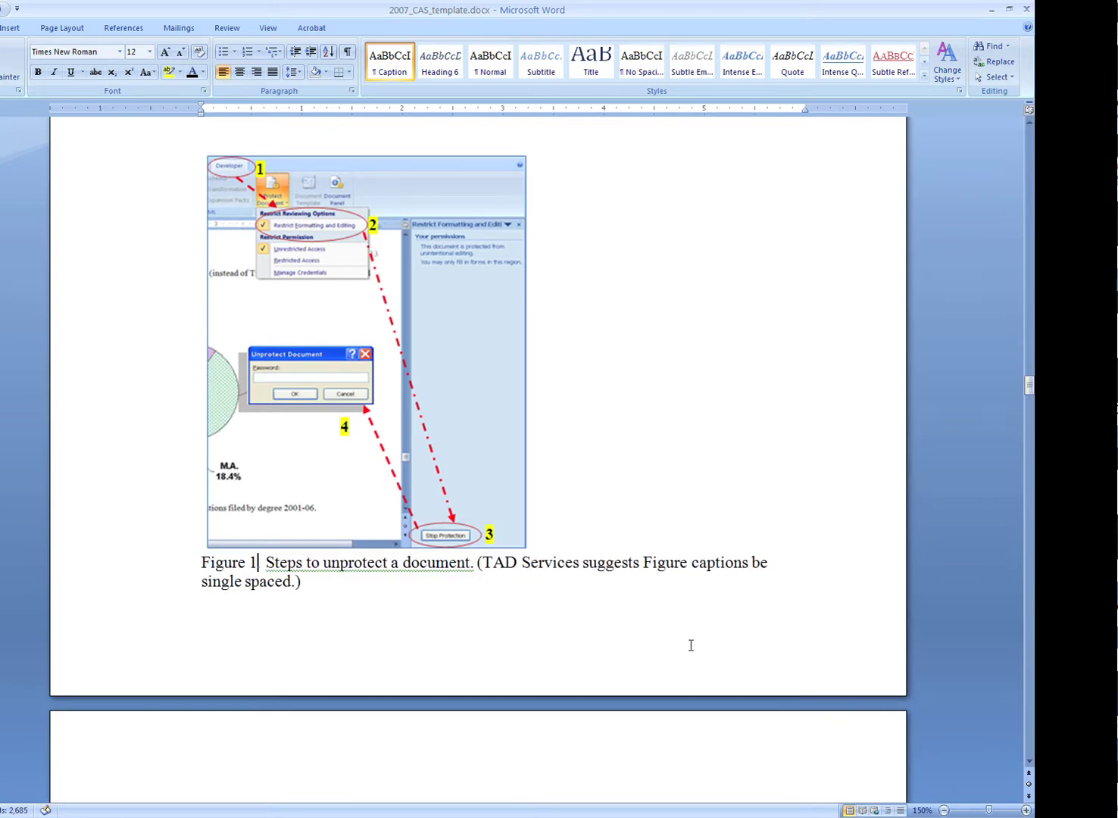
# Step: Italicize the automatic 'Figure 1' label in the caption
pyautogui.scroll(-5, 691, 646)
pyautogui.scroll(1, 614, 634)
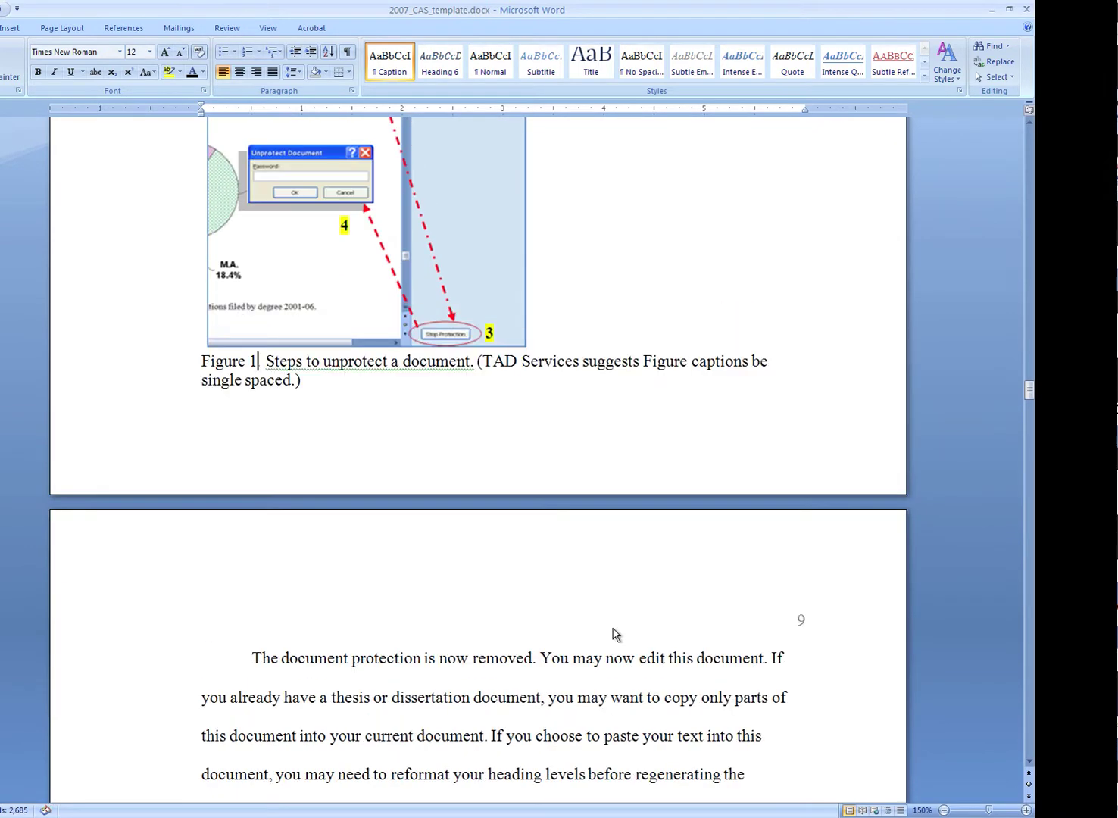
pyautogui.moveTo(196, 354); pyautogui.dragTo(259, 361)
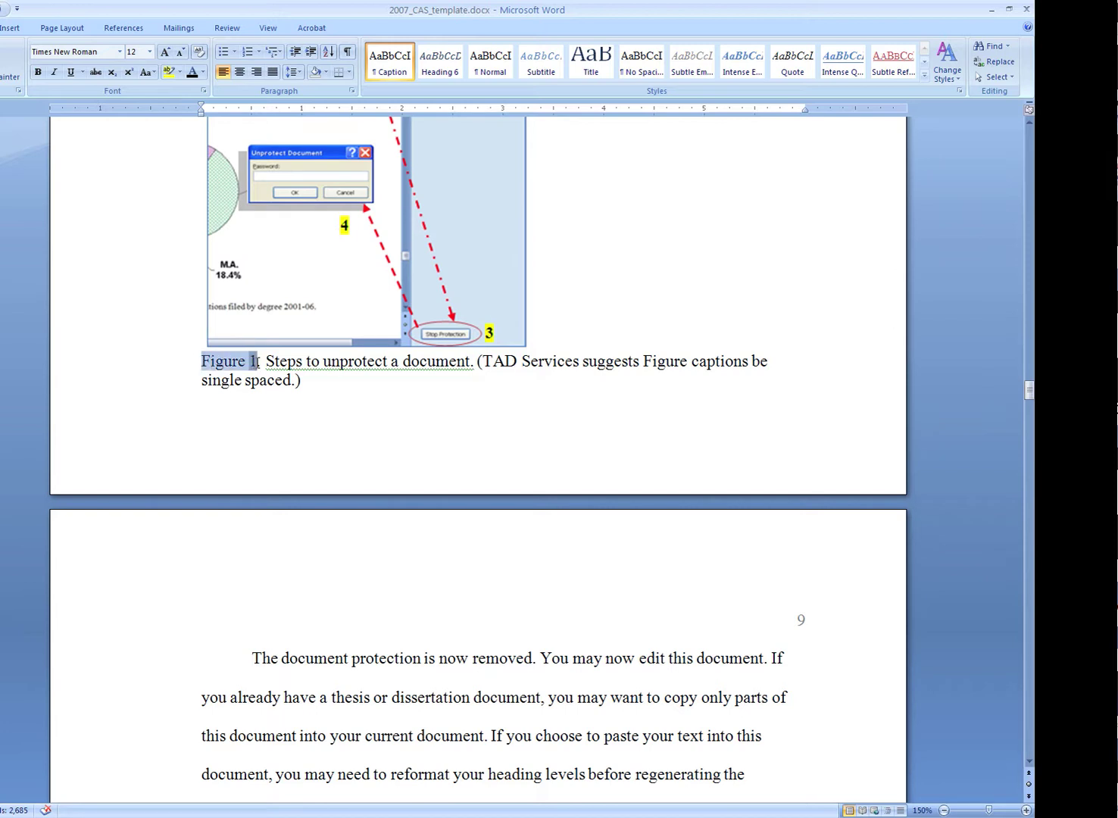
pyautogui.click(53, 76)
pyautogui.click(371, 377)
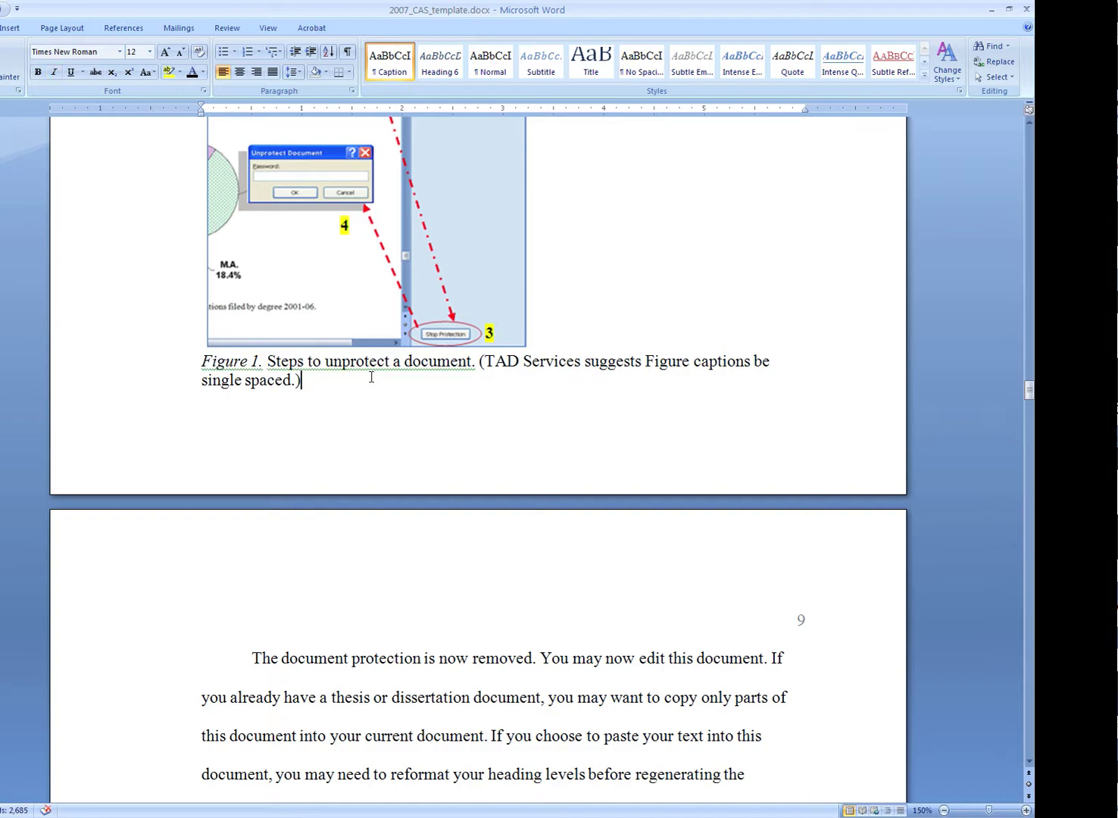
# Step: Insert an automatic Figure 2 caption at the start of the Figure 2 caption line
pyautogui.scroll(-15, 370, 379)
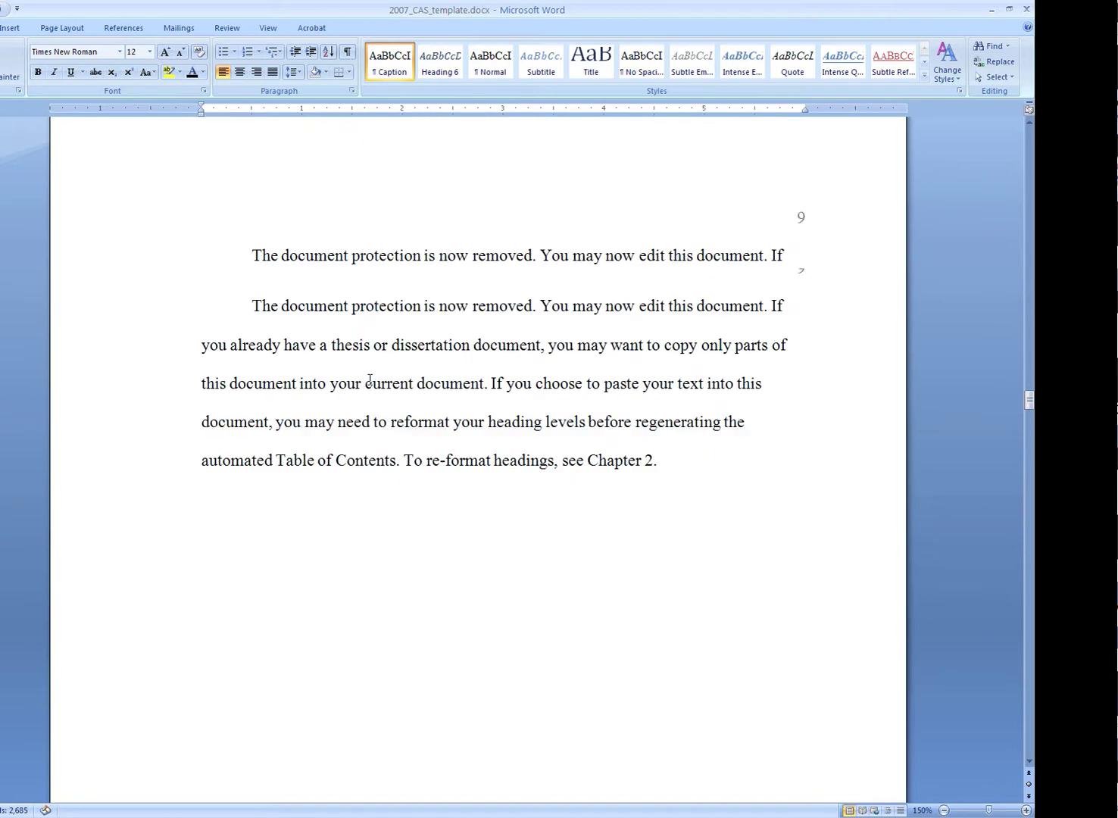
pyautogui.scroll(-15, 370, 380)
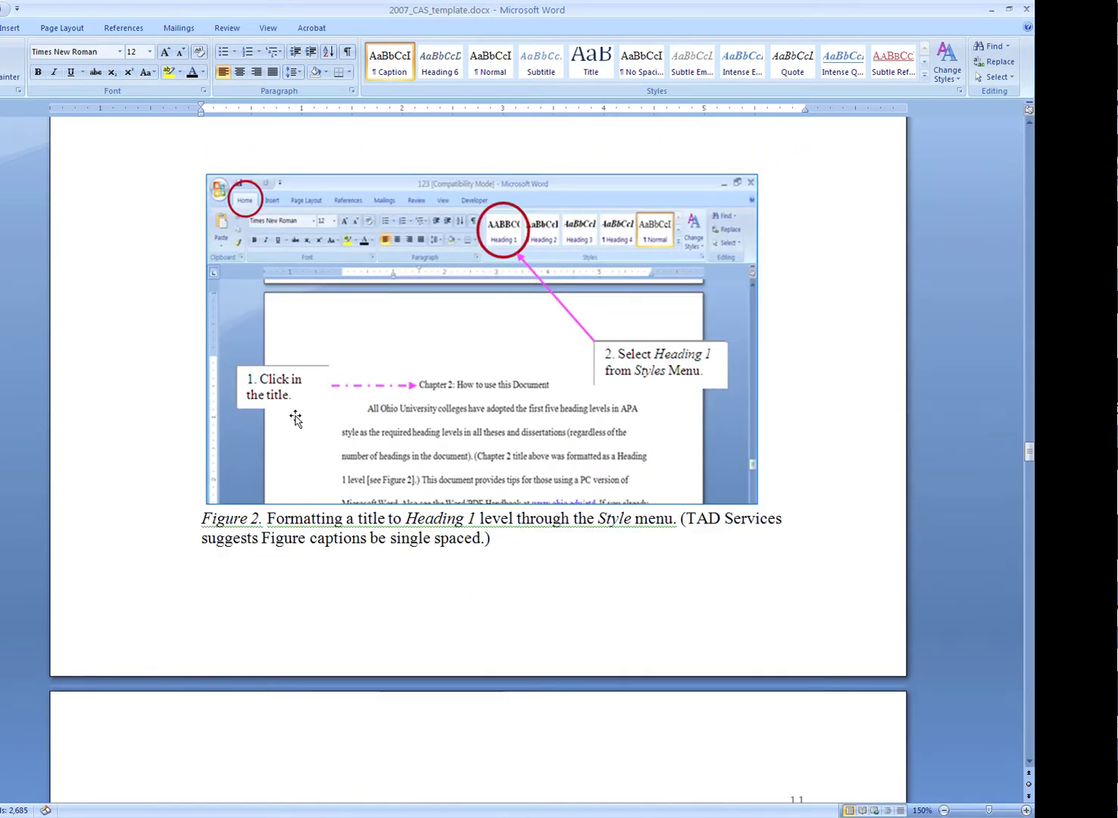
pyautogui.click(201, 517)
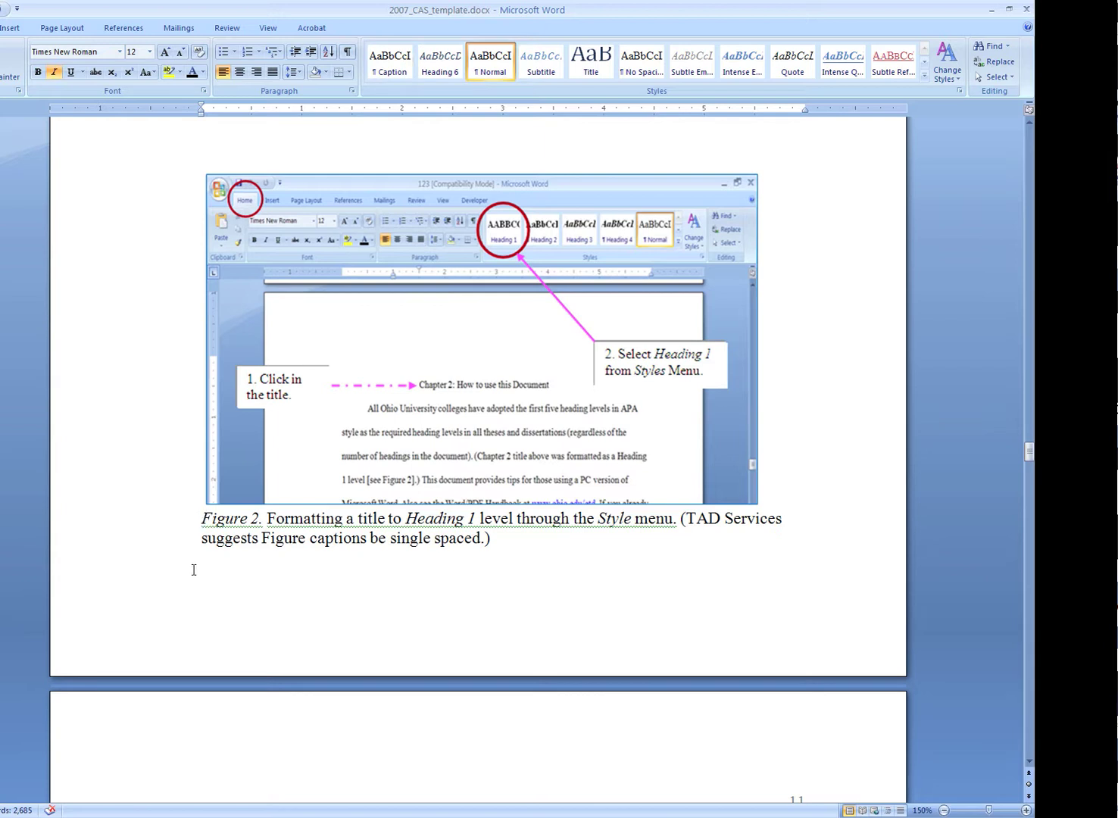
pyautogui.click(125, 28)
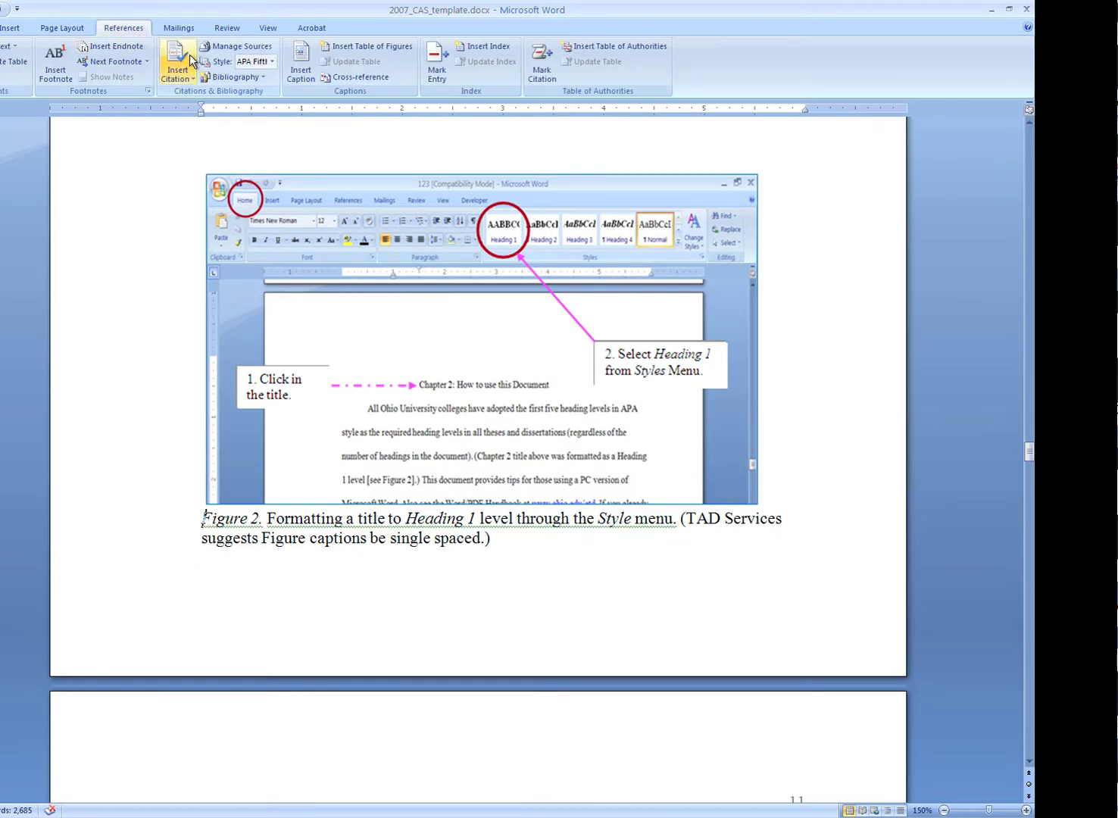
pyautogui.click(302, 63)
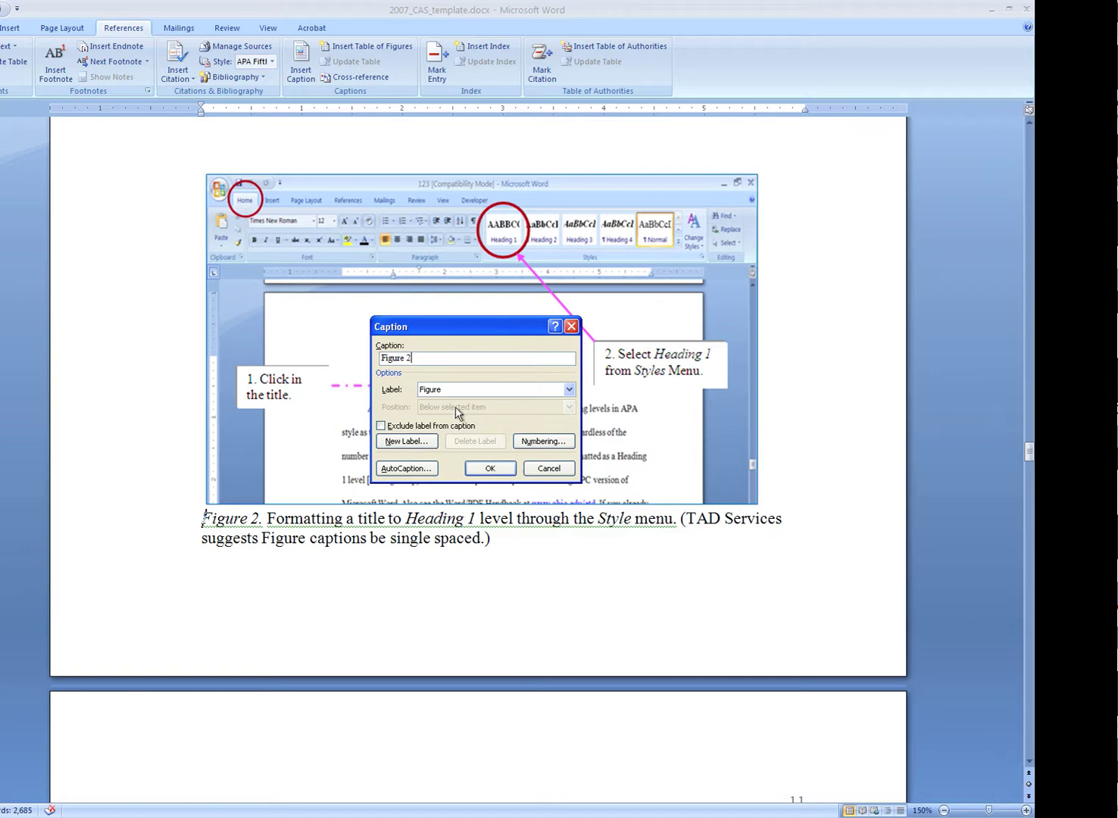
pyautogui.click(483, 468)
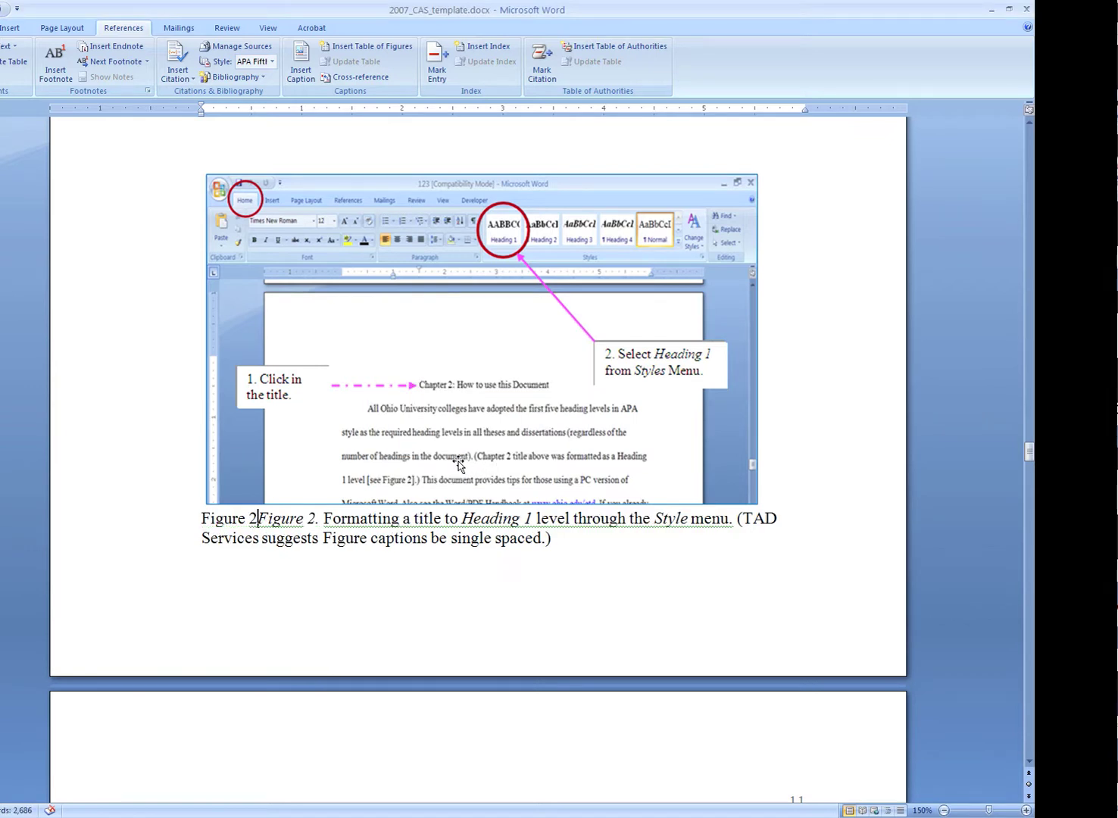
# Step: Delete the old typed Figure 2 label and italicize the automatic 'Figure 2'
pyautogui.press('Delete')
pyautogui.press('Delete')
pyautogui.press('Delete')
pyautogui.press('Delete')
pyautogui.press('Delete')
pyautogui.press('Delete')
pyautogui.press('Delete')
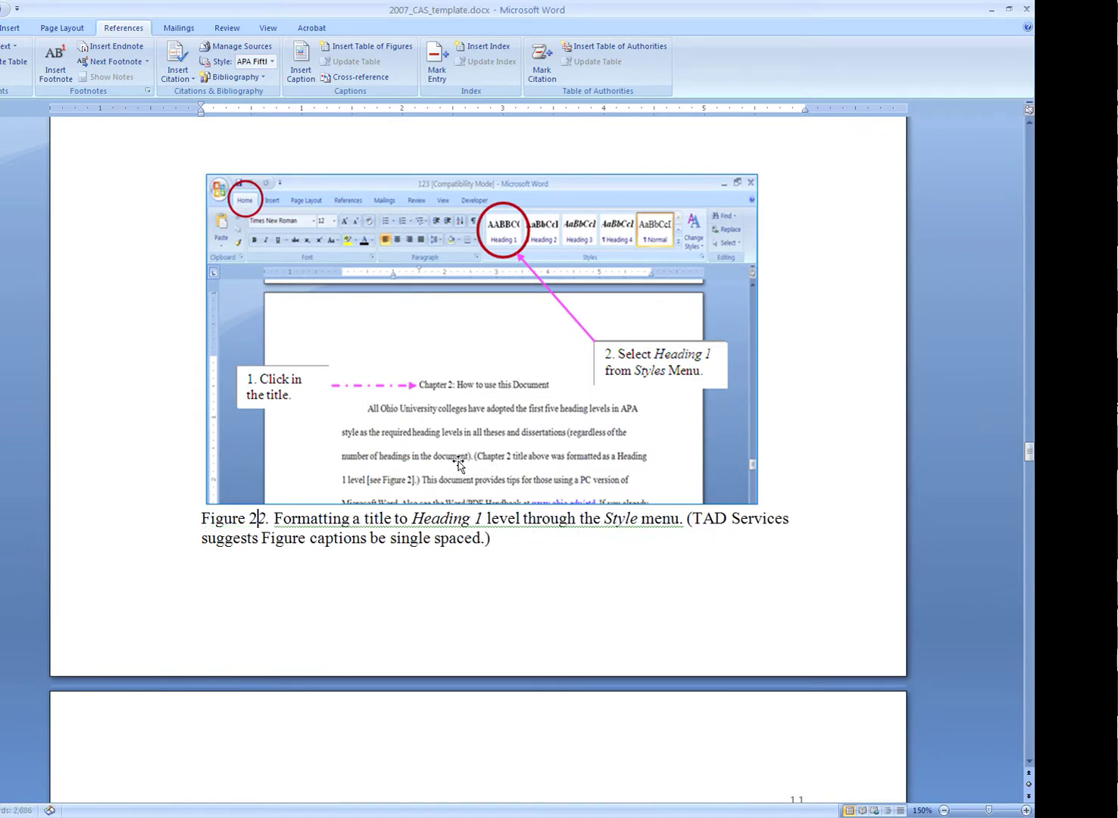
pyautogui.press('Delete')
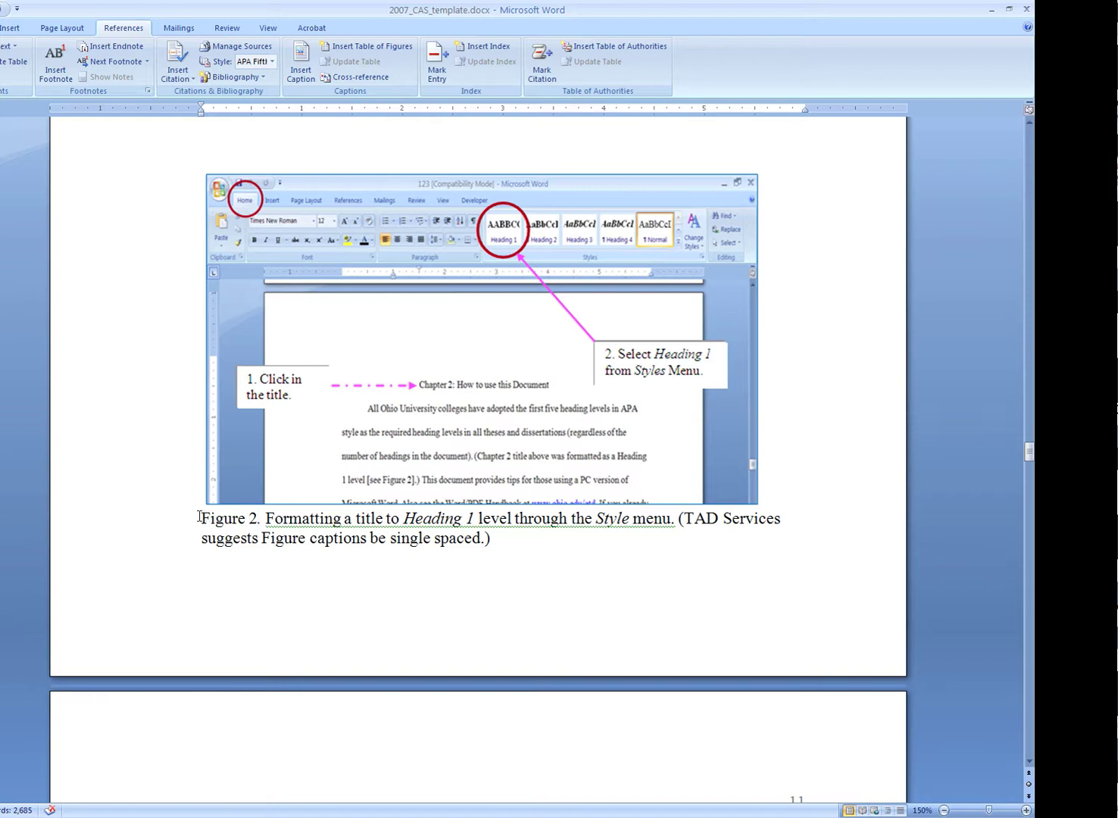
pyautogui.moveTo(199, 518); pyautogui.dragTo(259, 518)
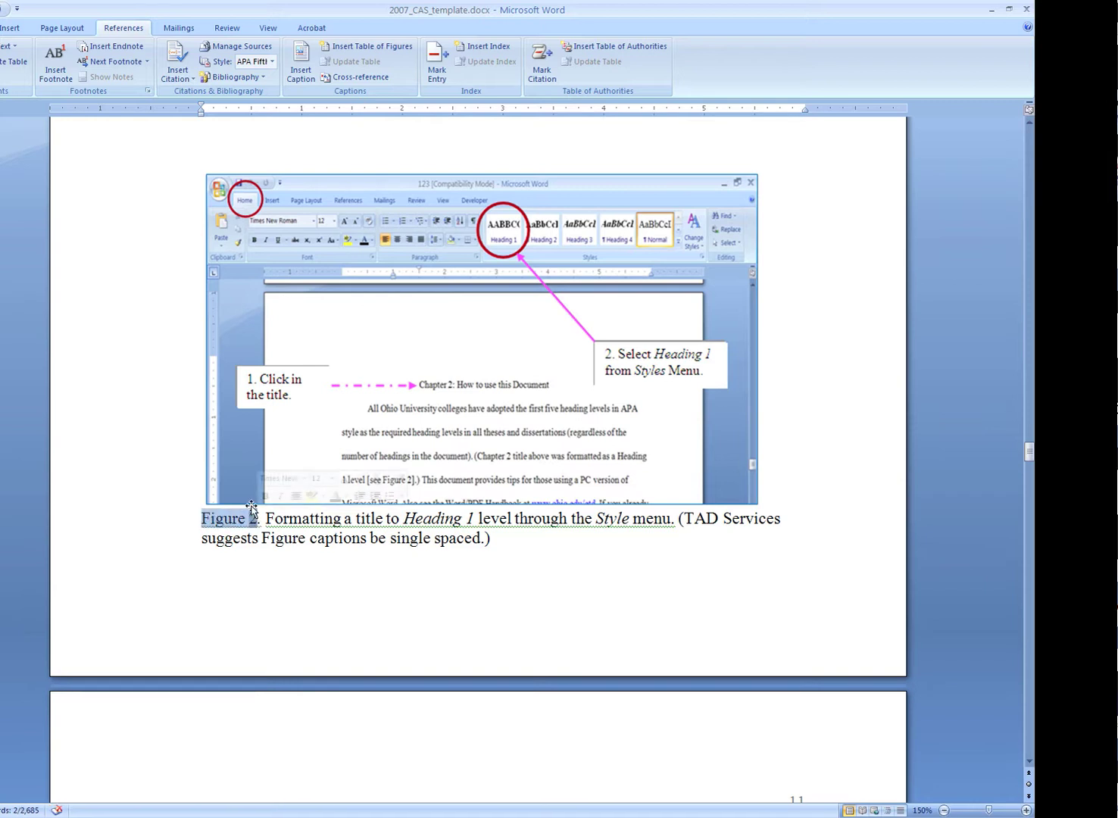
pyautogui.click(2, 28)
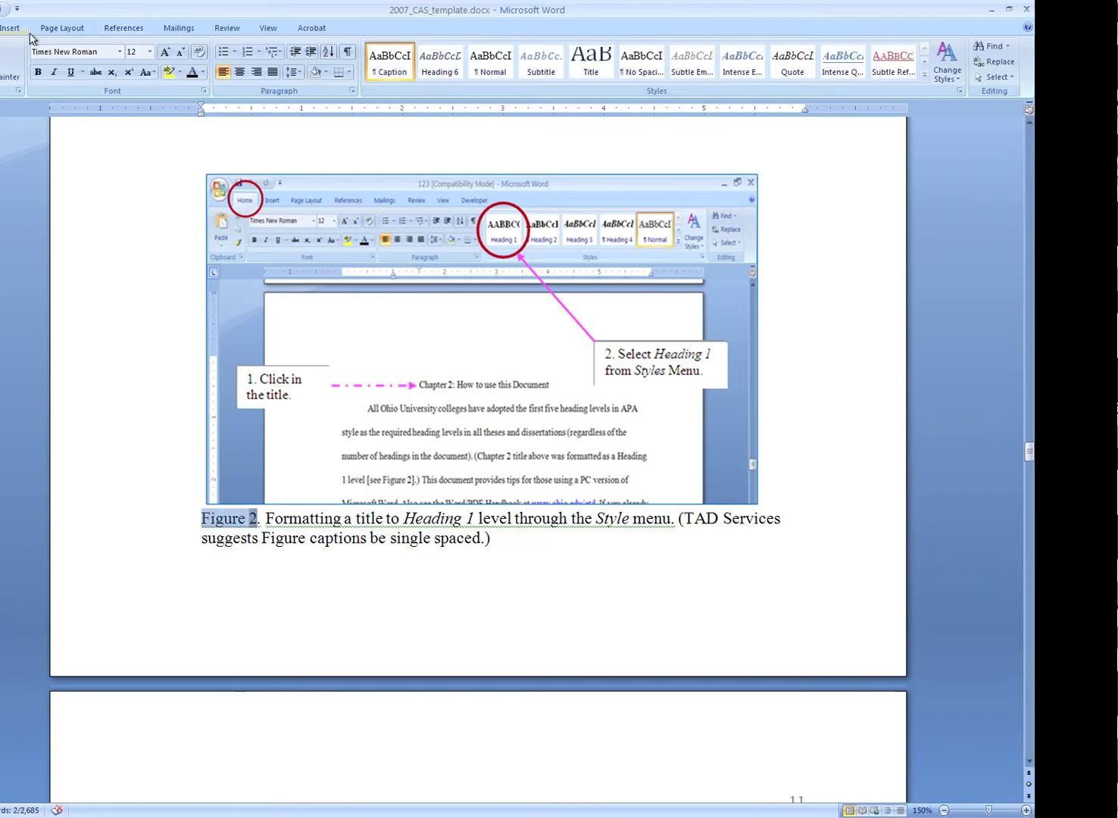
pyautogui.click(54, 72)
pyautogui.click(685, 532)
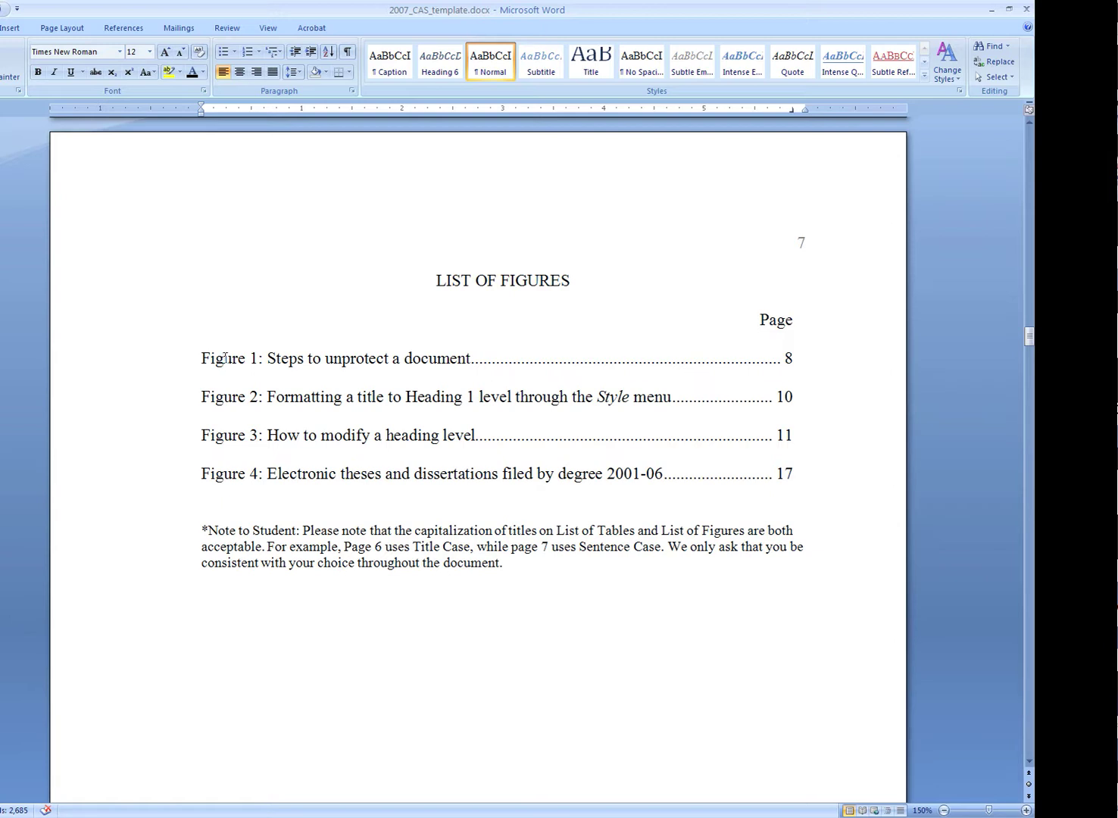
# Step: Add blank lines above the Figure 1 entry in the List of Figures
pyautogui.press('Return')
pyautogui.press('Return')
pyautogui.press('Up')
pyautogui.press('Up')
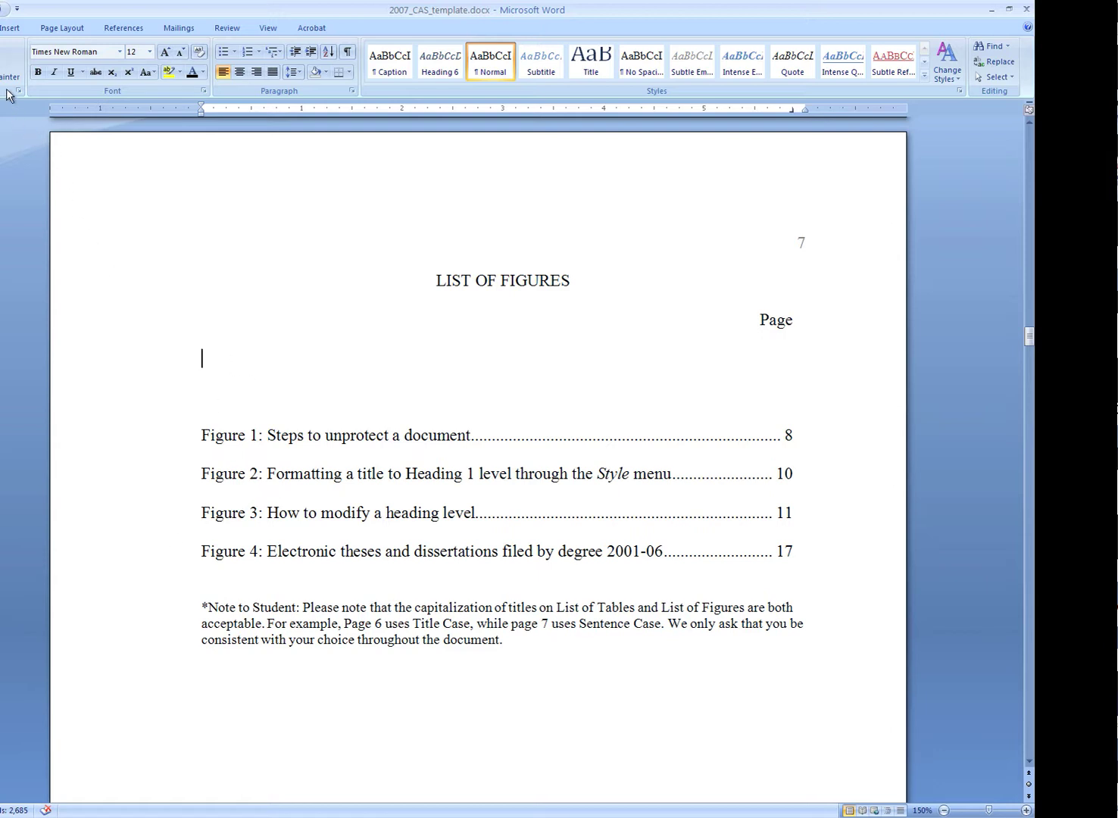
# Step: Insert an automatic table of figures using the Figure caption label
pyautogui.click(126, 29)
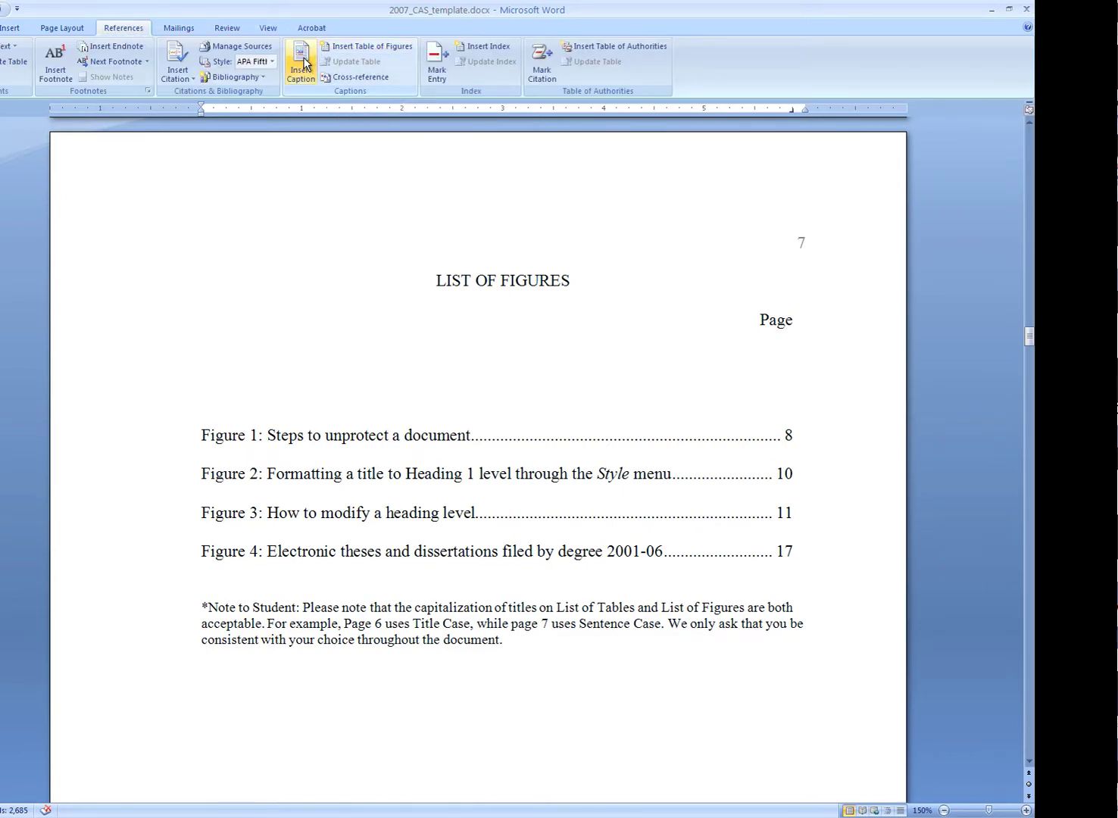
pyautogui.click(359, 45)
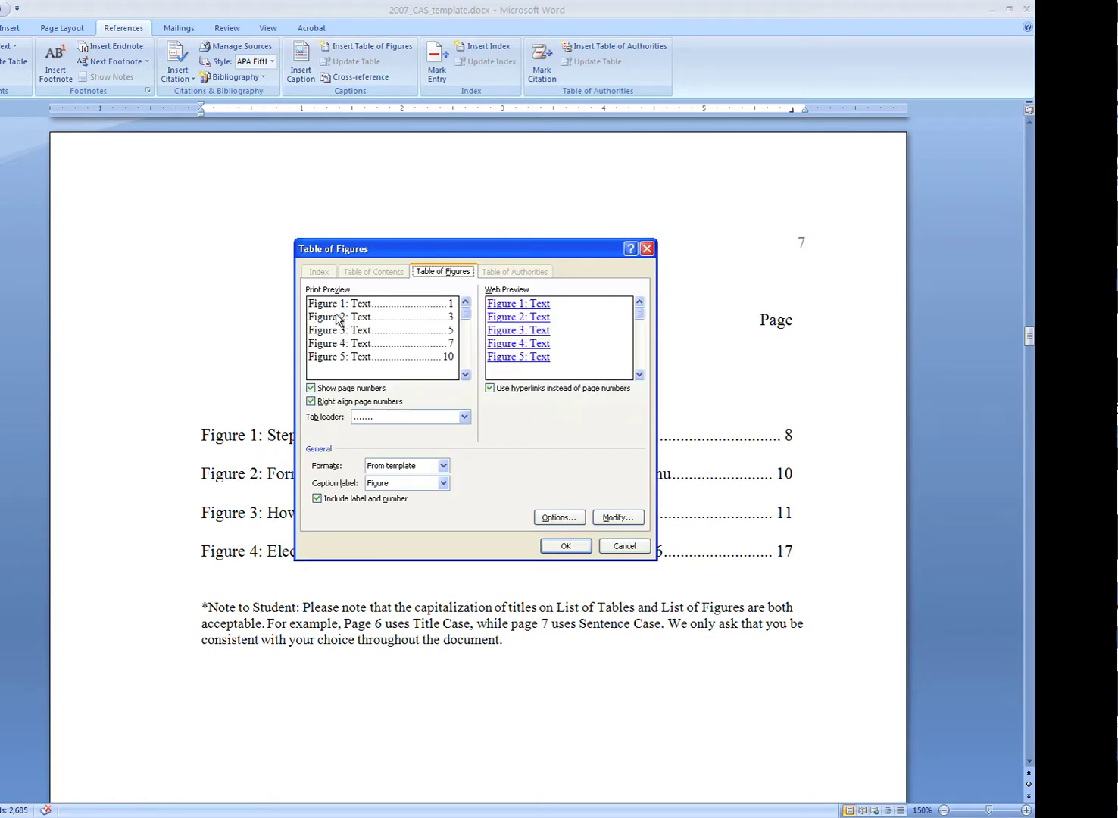
pyautogui.click(443, 485)
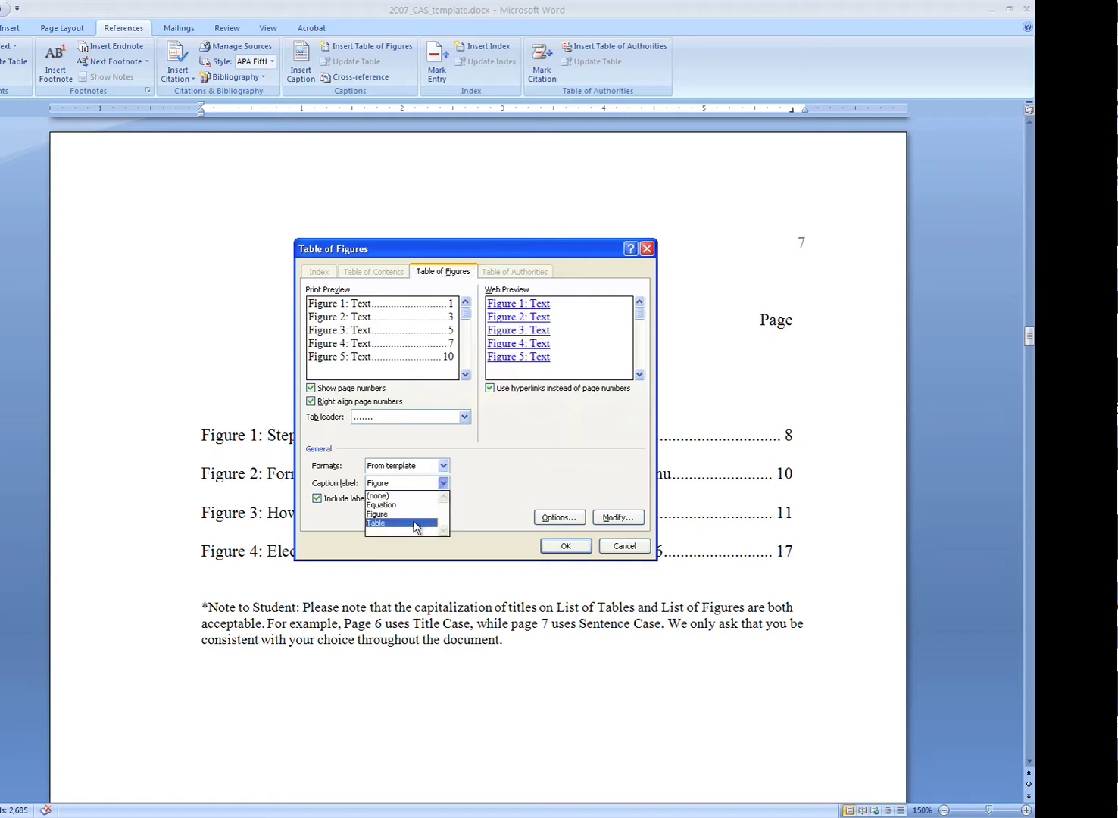
pyautogui.click(376, 515)
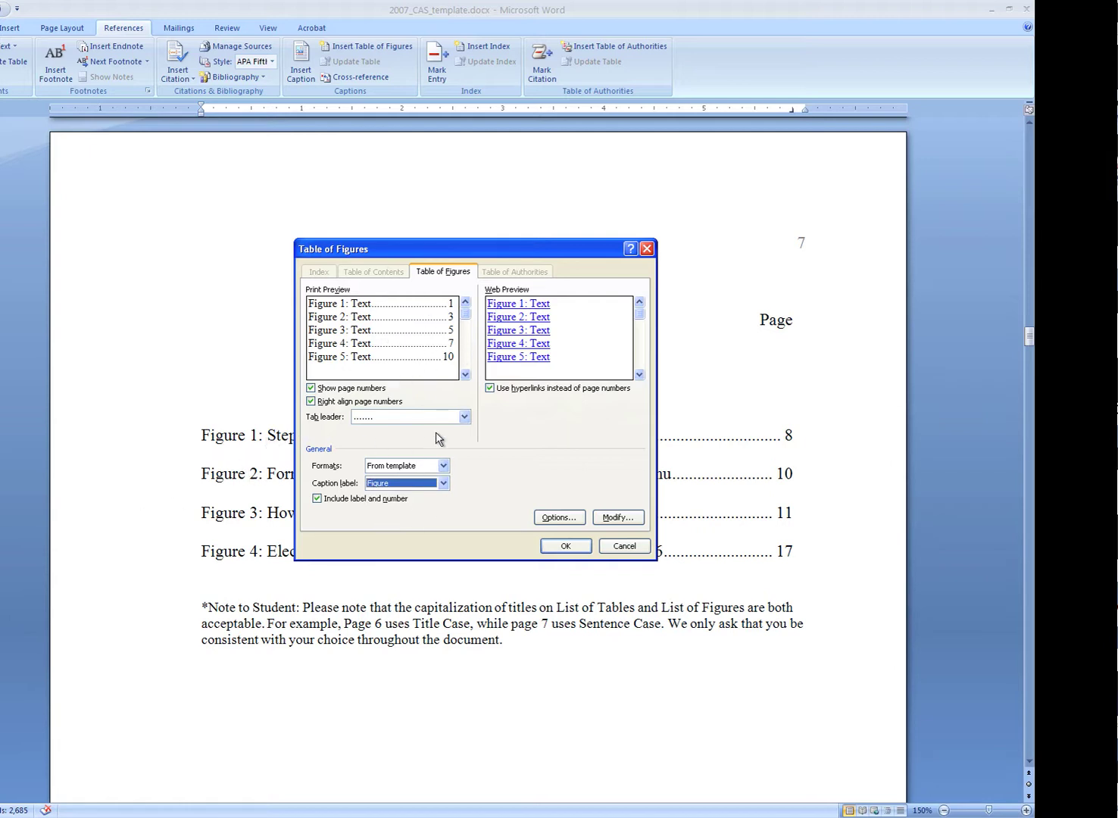
pyautogui.click(567, 547)
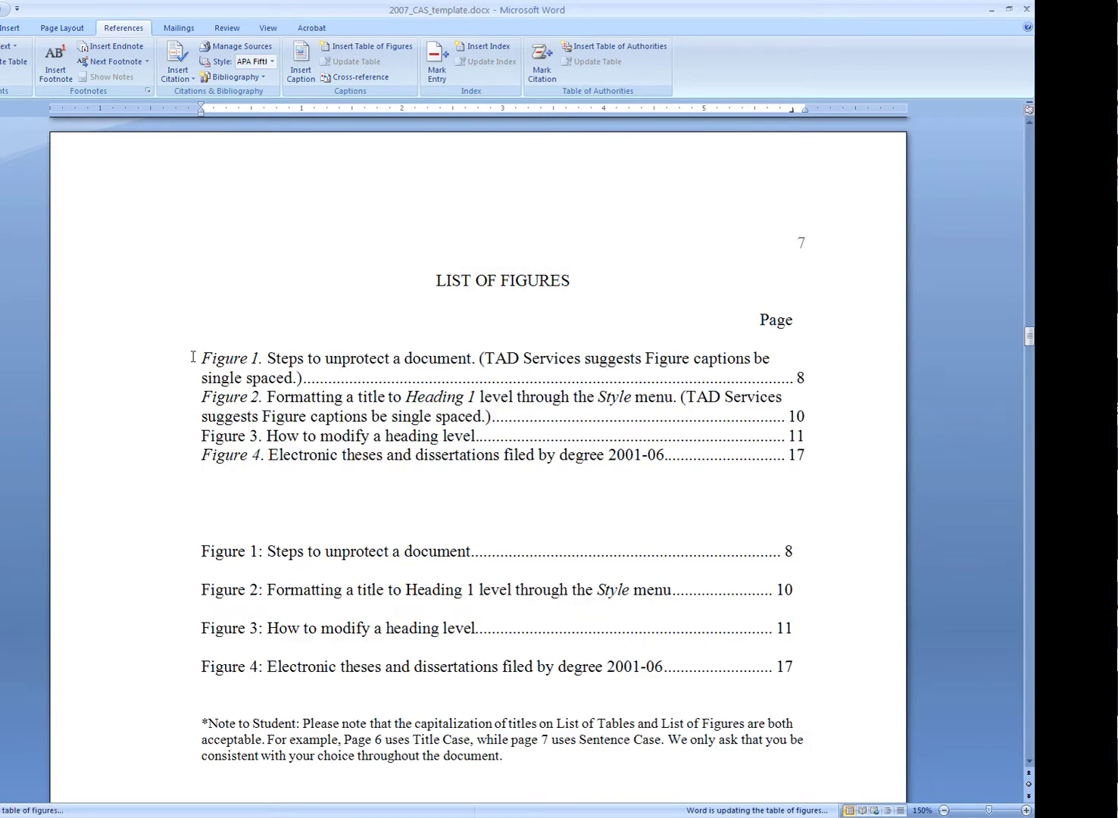
# Step: Italicize the 'Figure 3' caption label, then scroll back to the List of Figures
pyautogui.scroll(3, 262, 606)
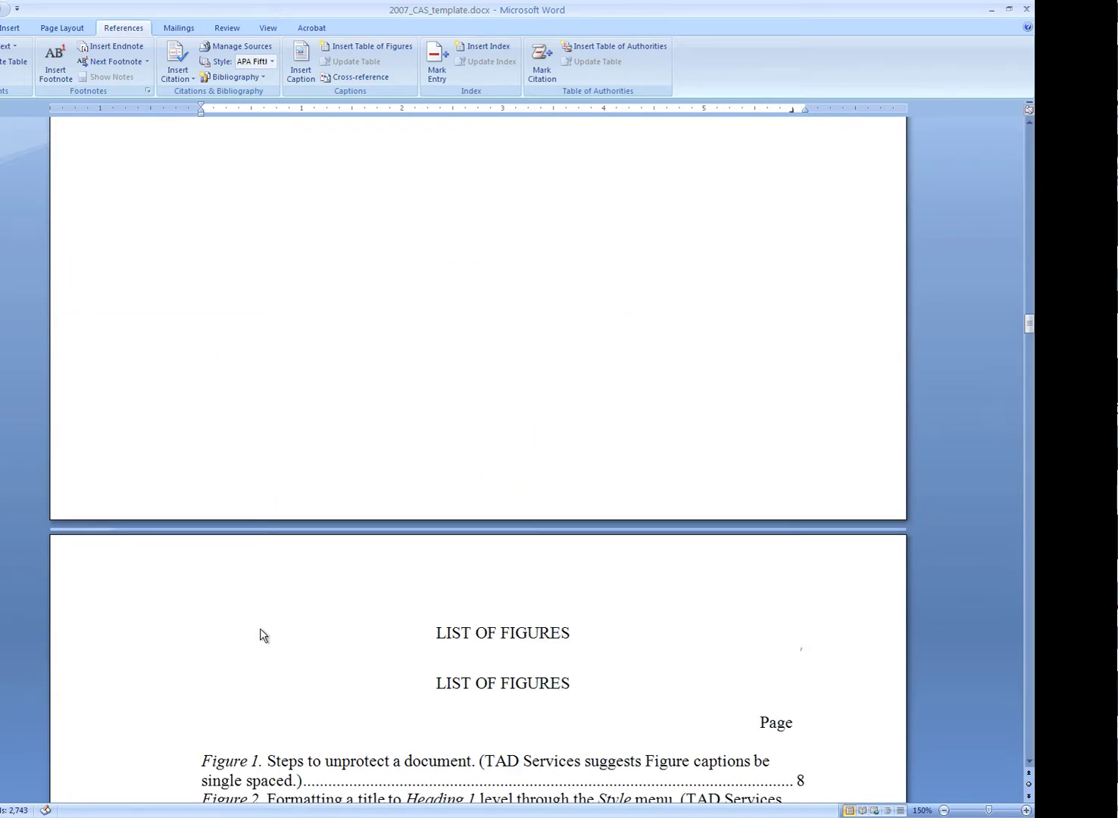
pyautogui.scroll(-3, 259, 616)
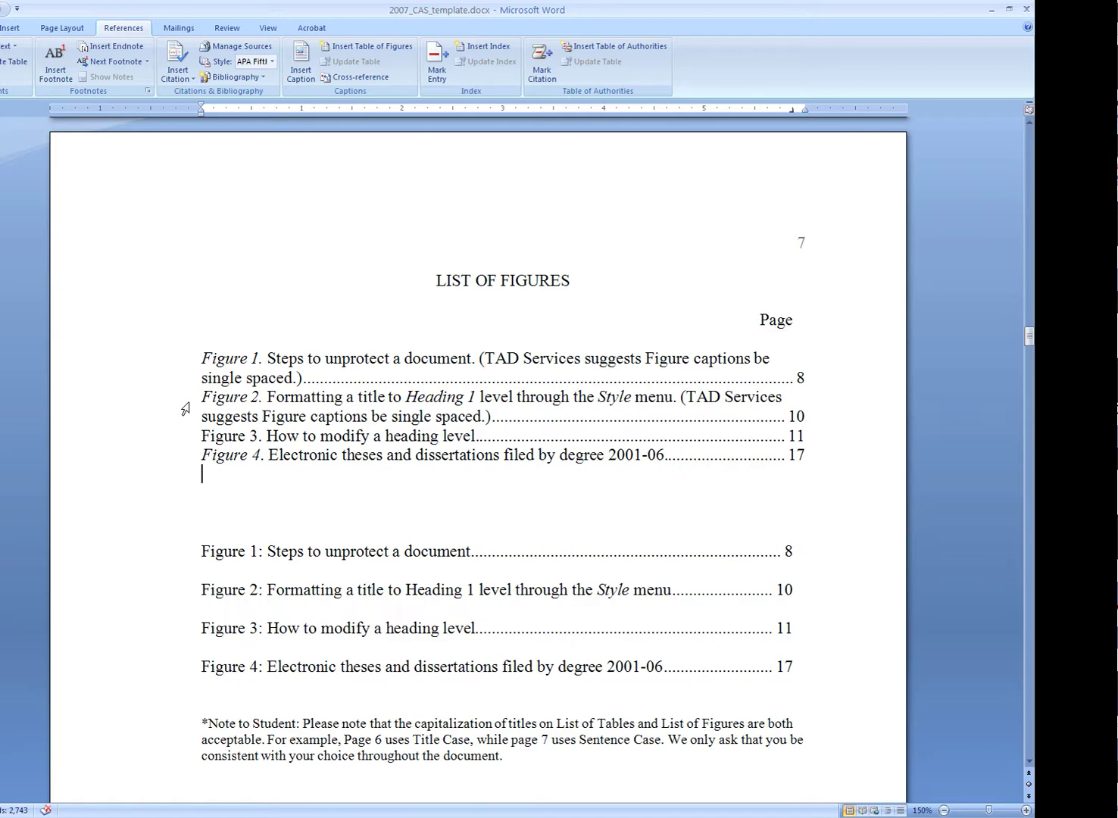
pyautogui.keyDown('ctrl'); pyautogui.click(232, 443); pyautogui.keyUp('ctrl')
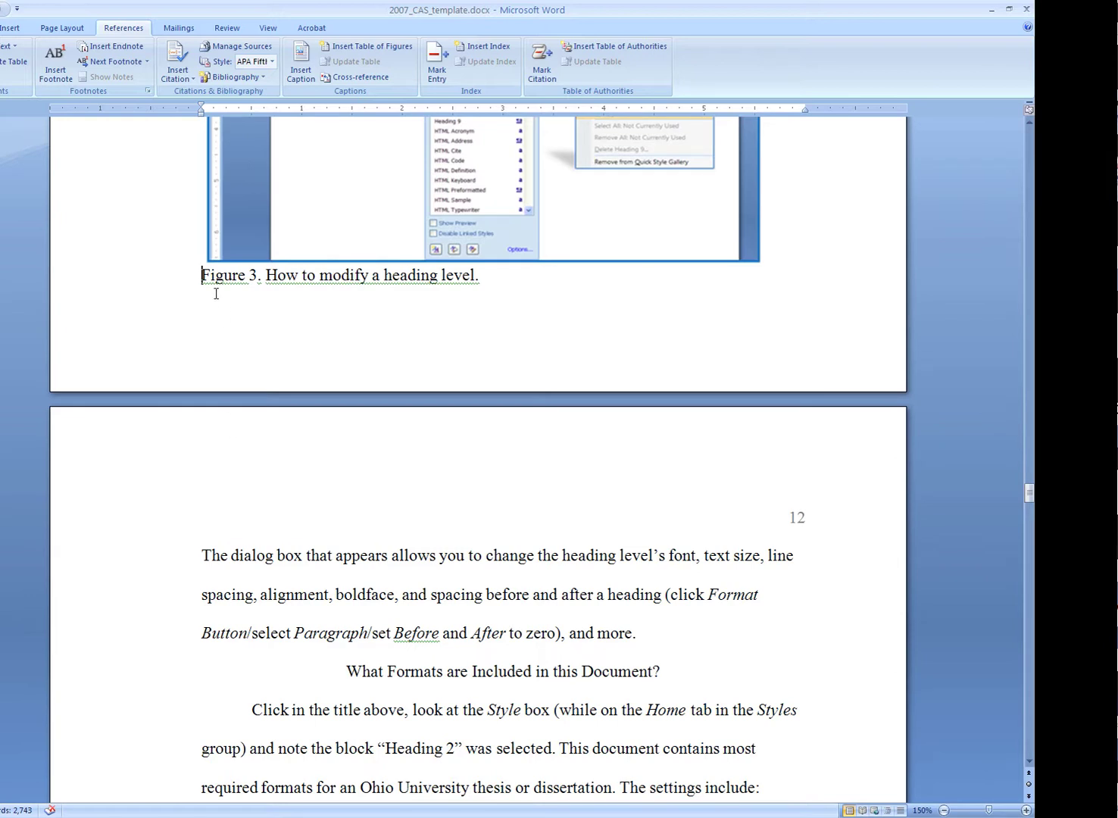
pyautogui.moveTo(203, 278); pyautogui.dragTo(253, 278)
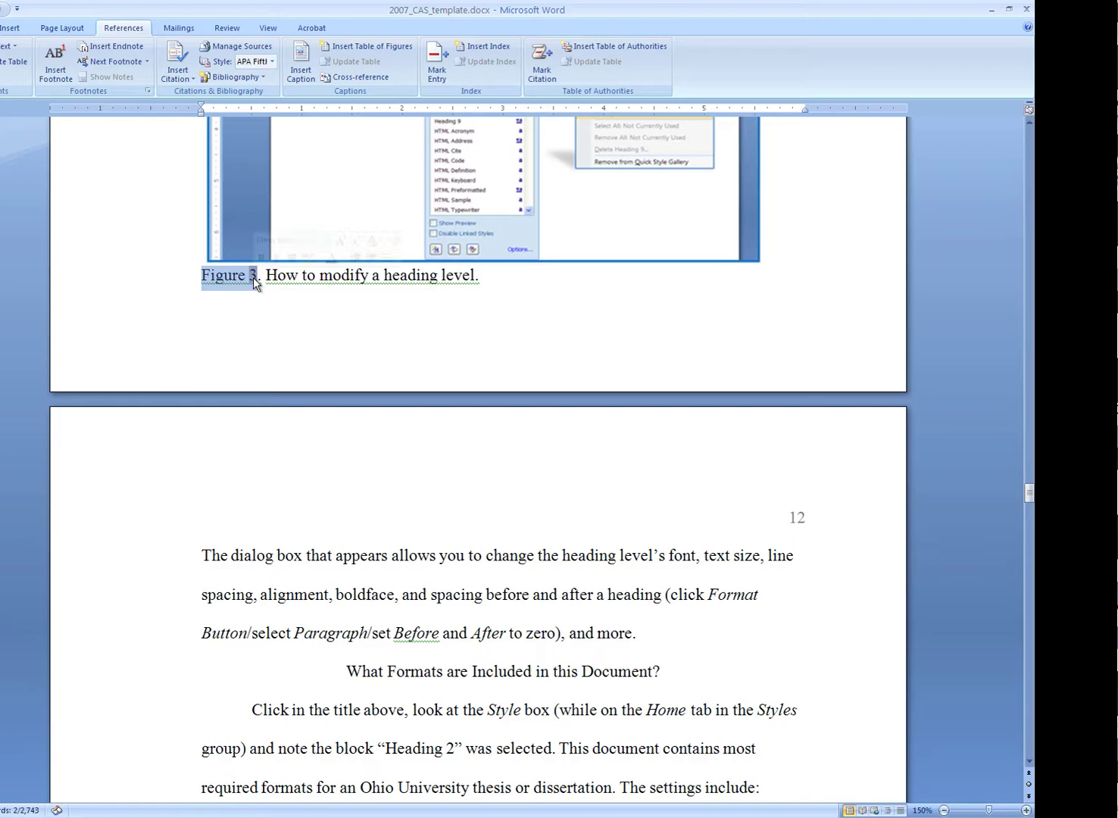
pyautogui.hotkey('ctrl', 'i')
pyautogui.scroll(10, 253, 277)
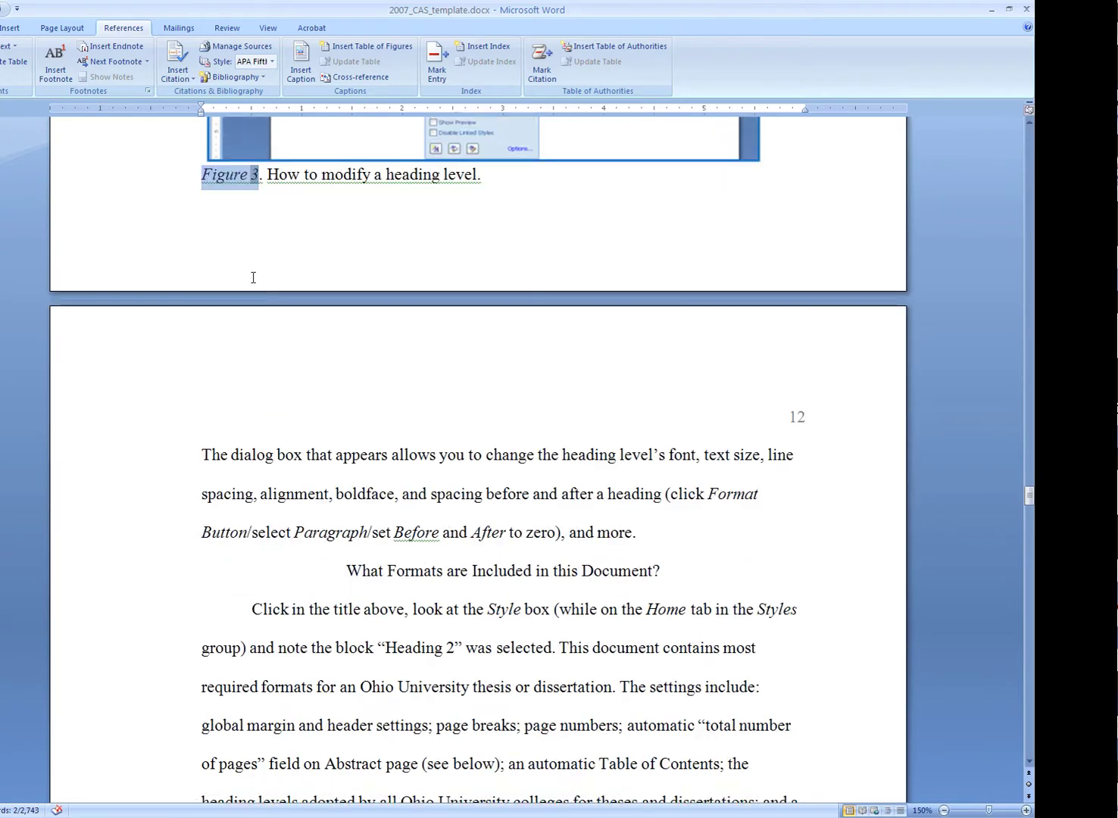
pyautogui.scroll(20, 253, 277)
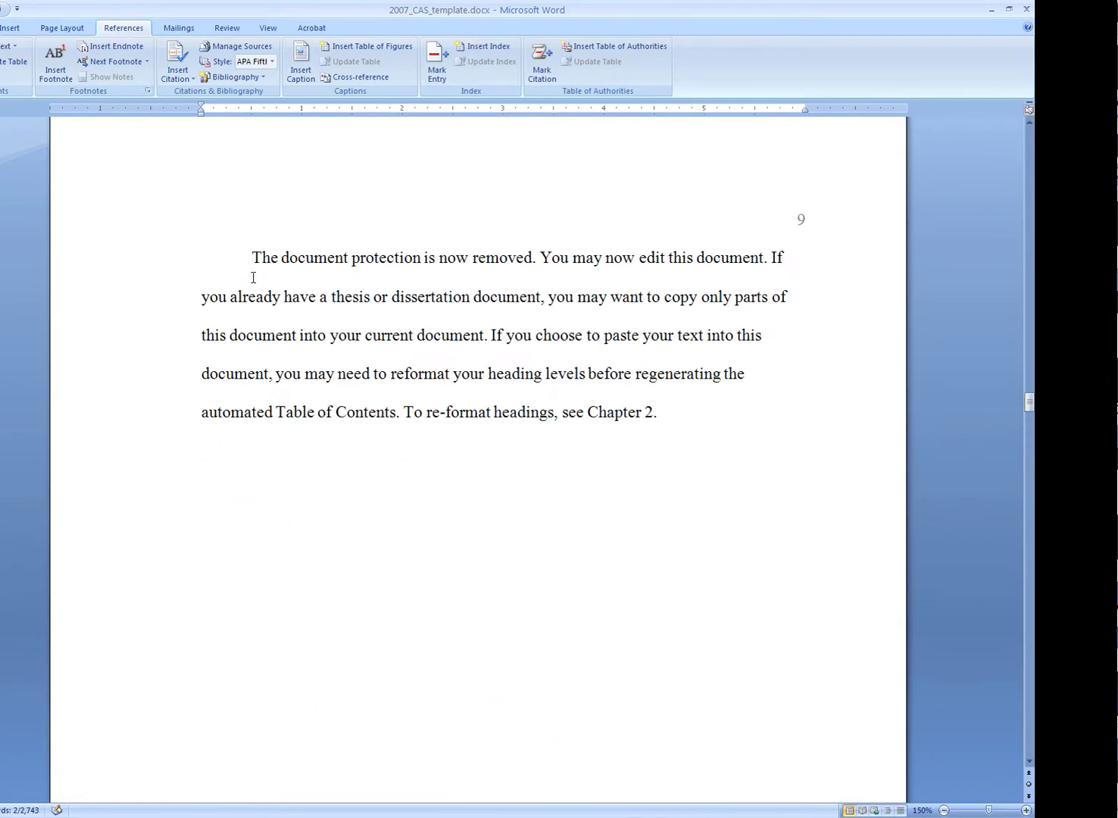
pyautogui.scroll(8, 253, 277)
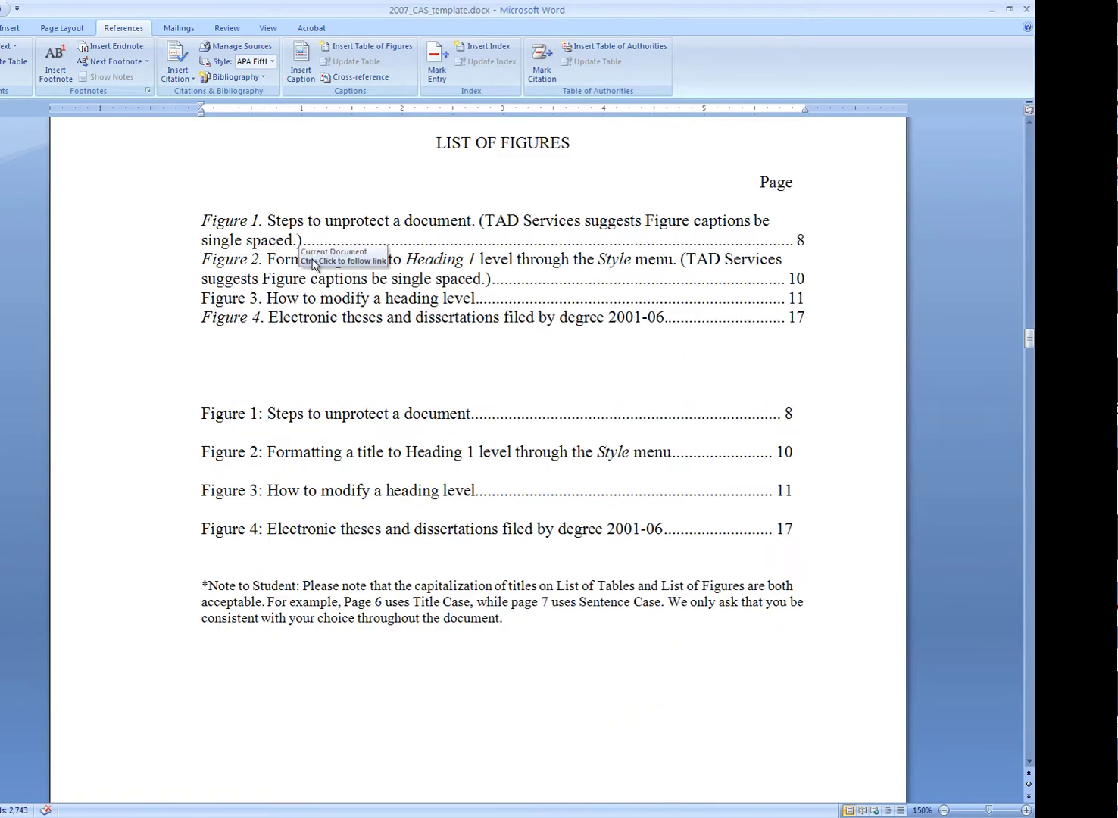
# Step: Update the entire table of figures so the Figure 3 entry shows its italic label
pyautogui.rightClick(313, 261)
pyautogui.click(319, 317)
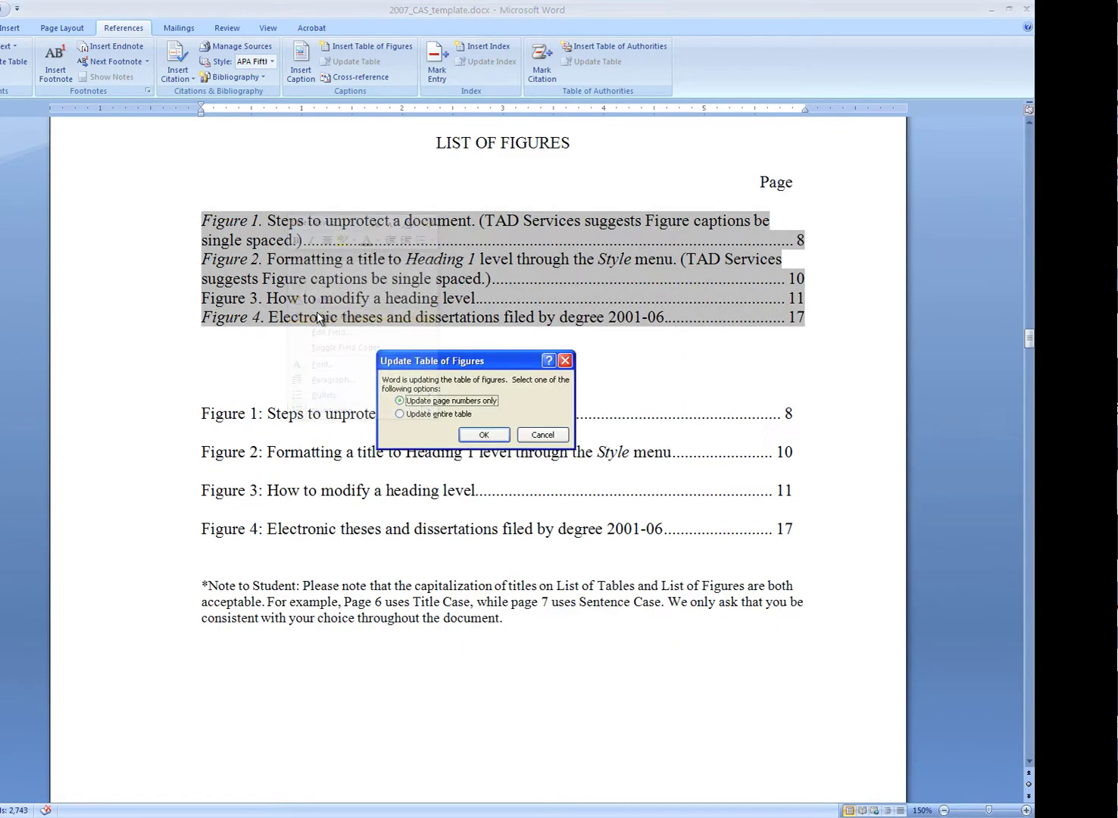
pyautogui.click(422, 414)
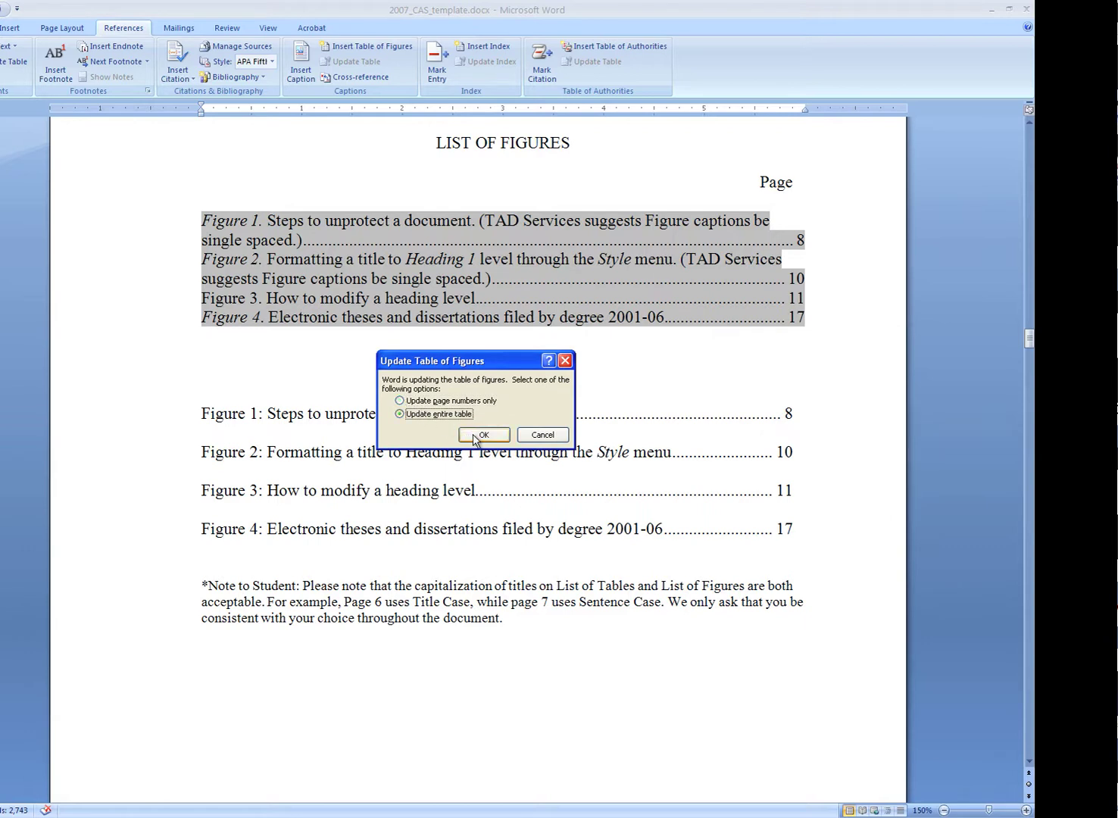
pyautogui.click(483, 435)
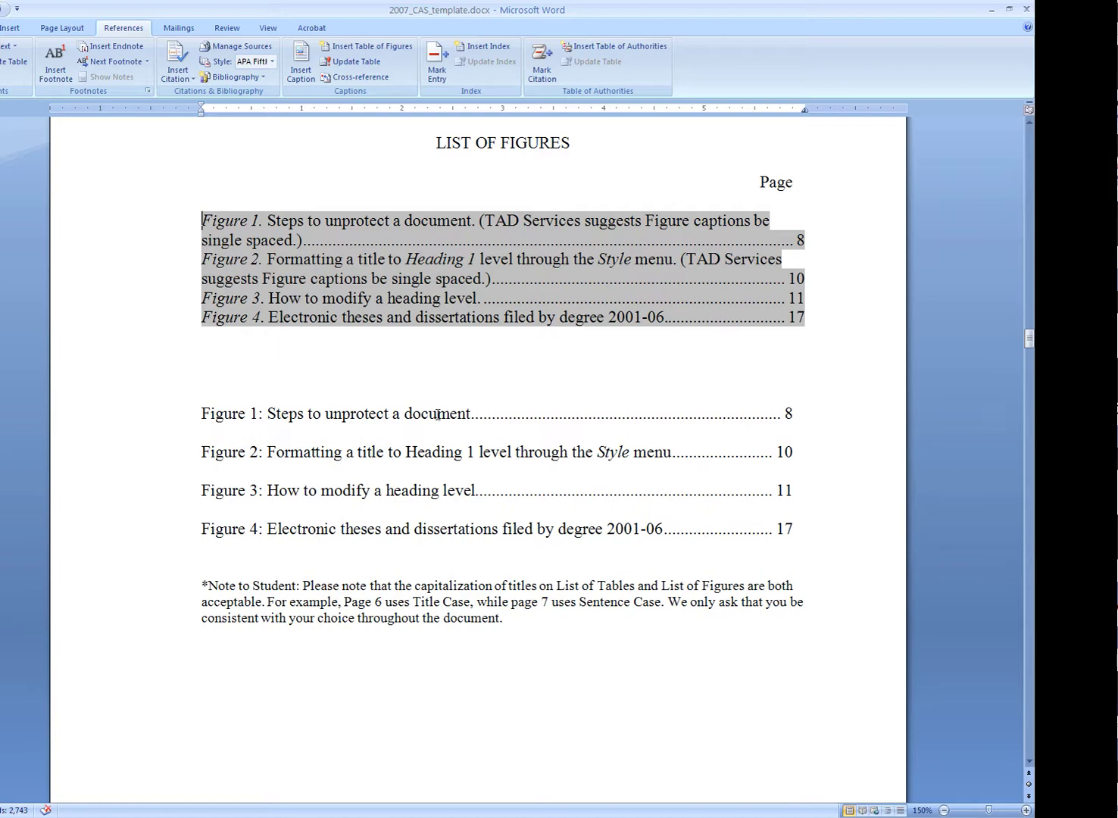
pyautogui.click(150, 439)
# Step: Modify the Table of Figures style to use single line spacing
pyautogui.click(194, 219)
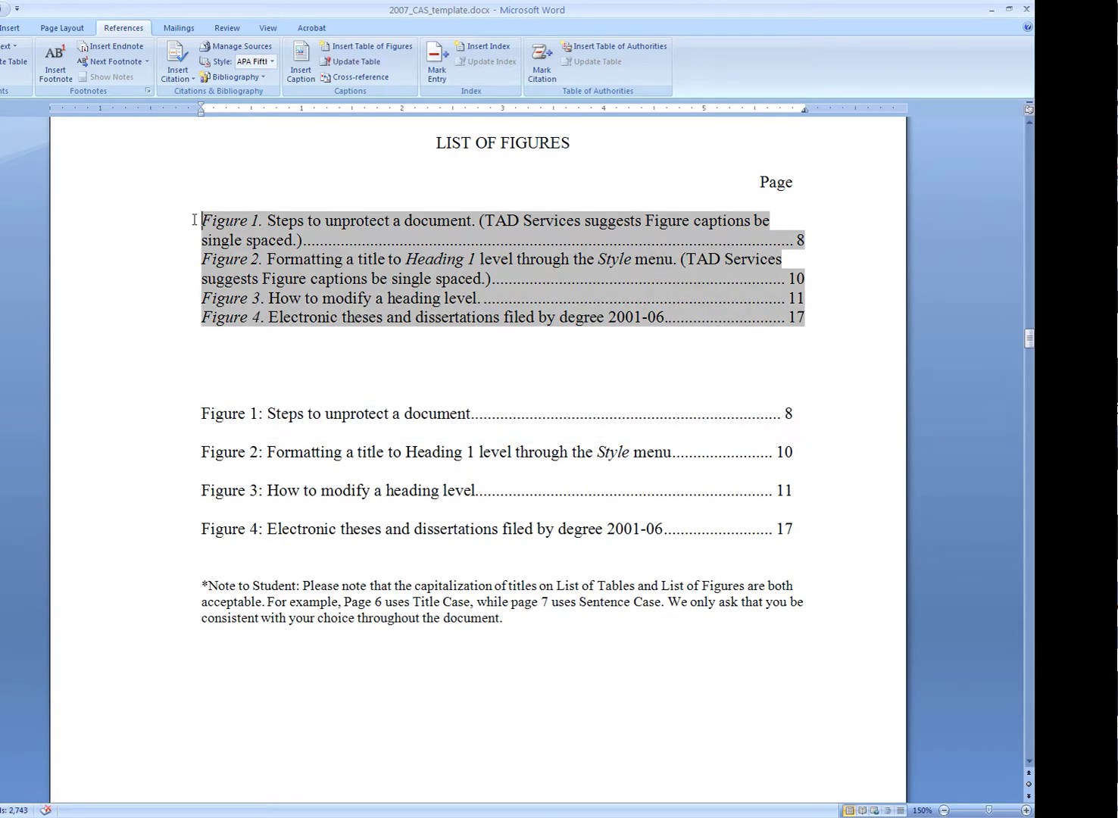
pyautogui.click(363, 47)
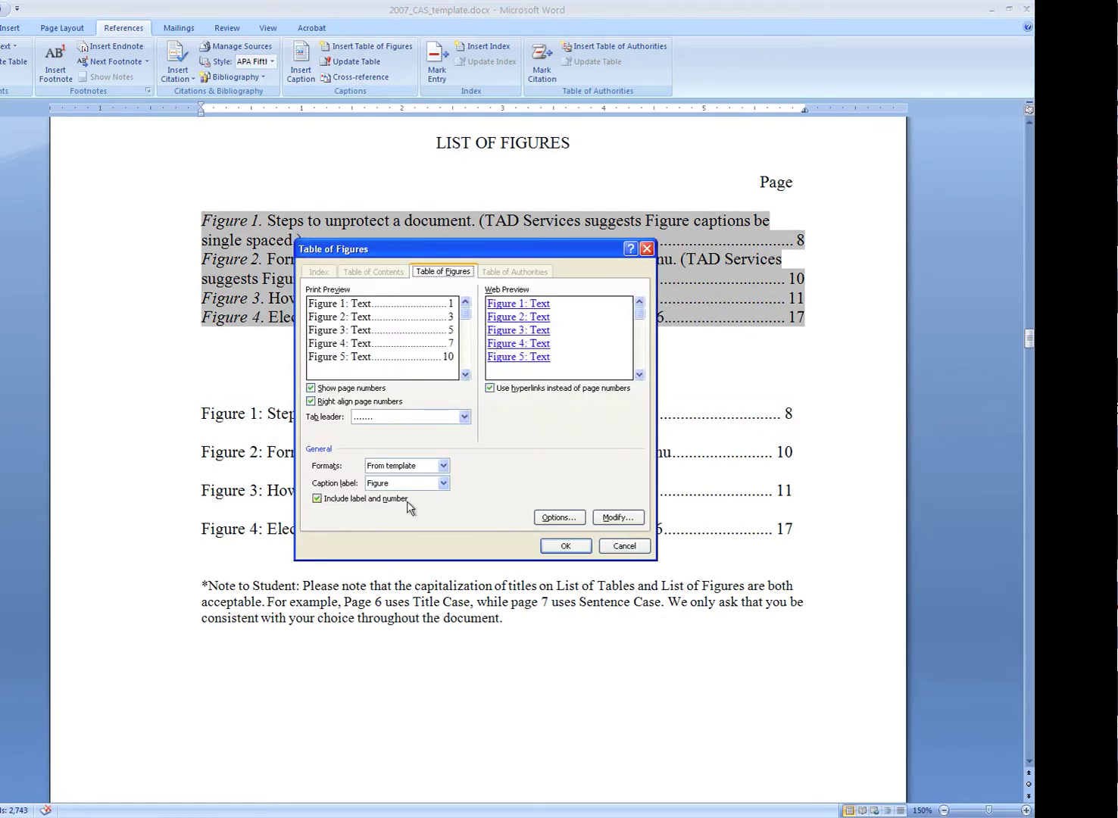
pyautogui.click(615, 518)
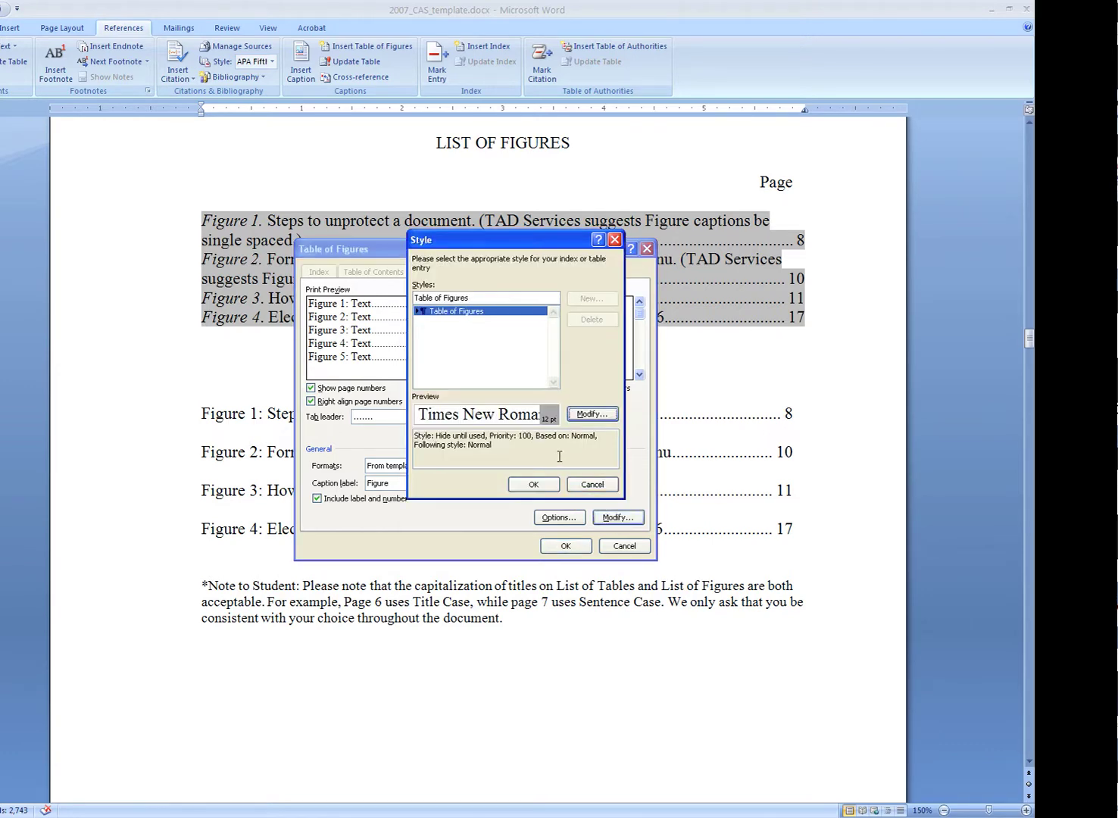
pyautogui.click(593, 414)
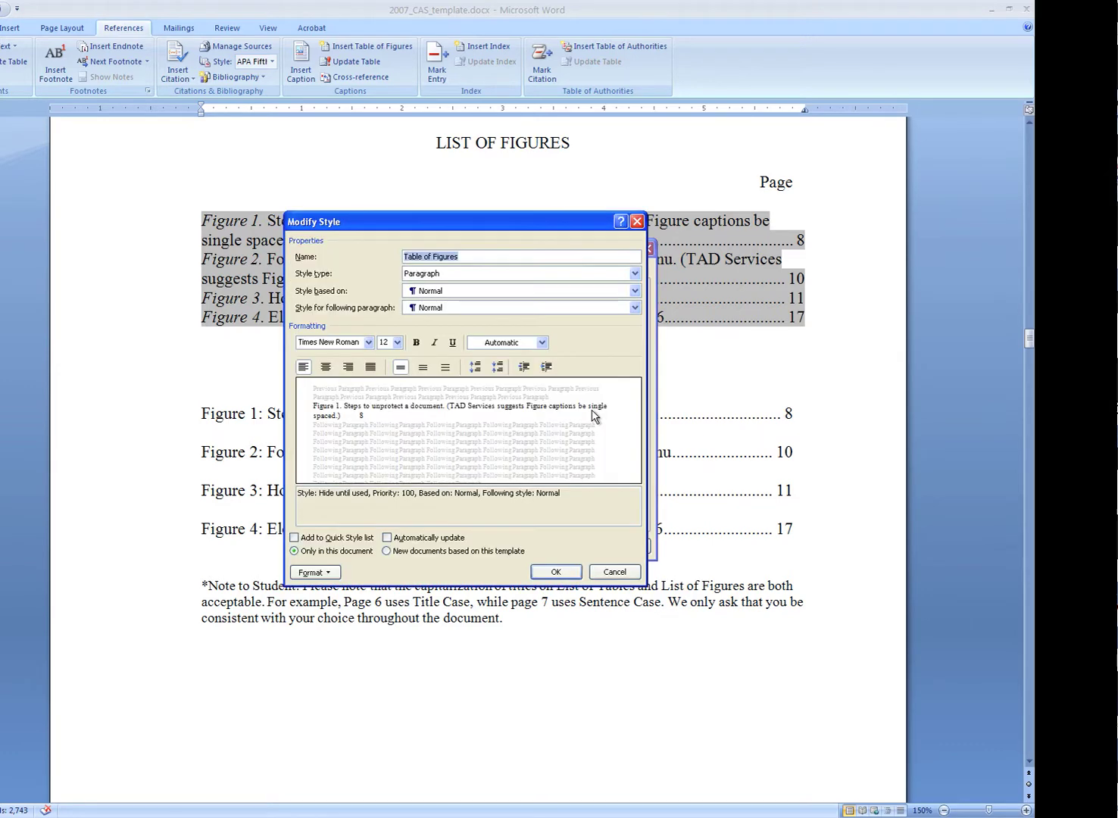
pyautogui.click(445, 367)
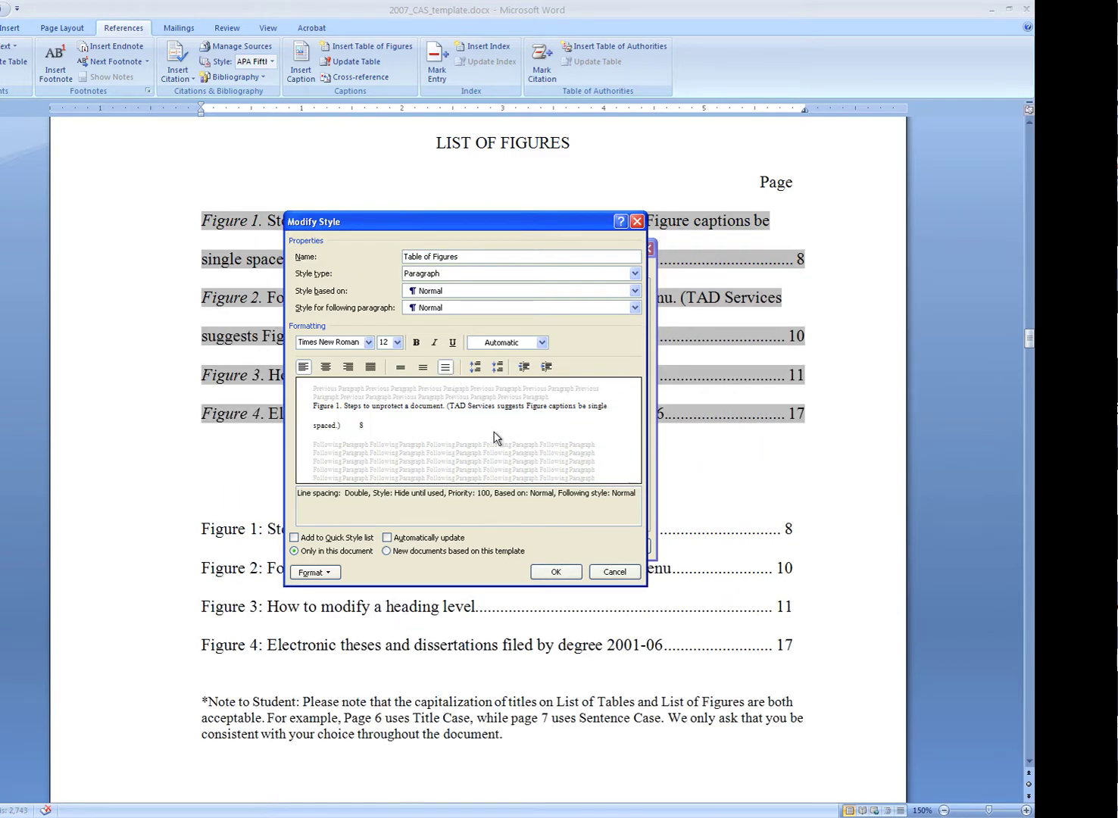
pyautogui.click(401, 368)
# Step: Add 6 pt spacing after each entry and replace the existing table of figures
pyautogui.click(314, 572)
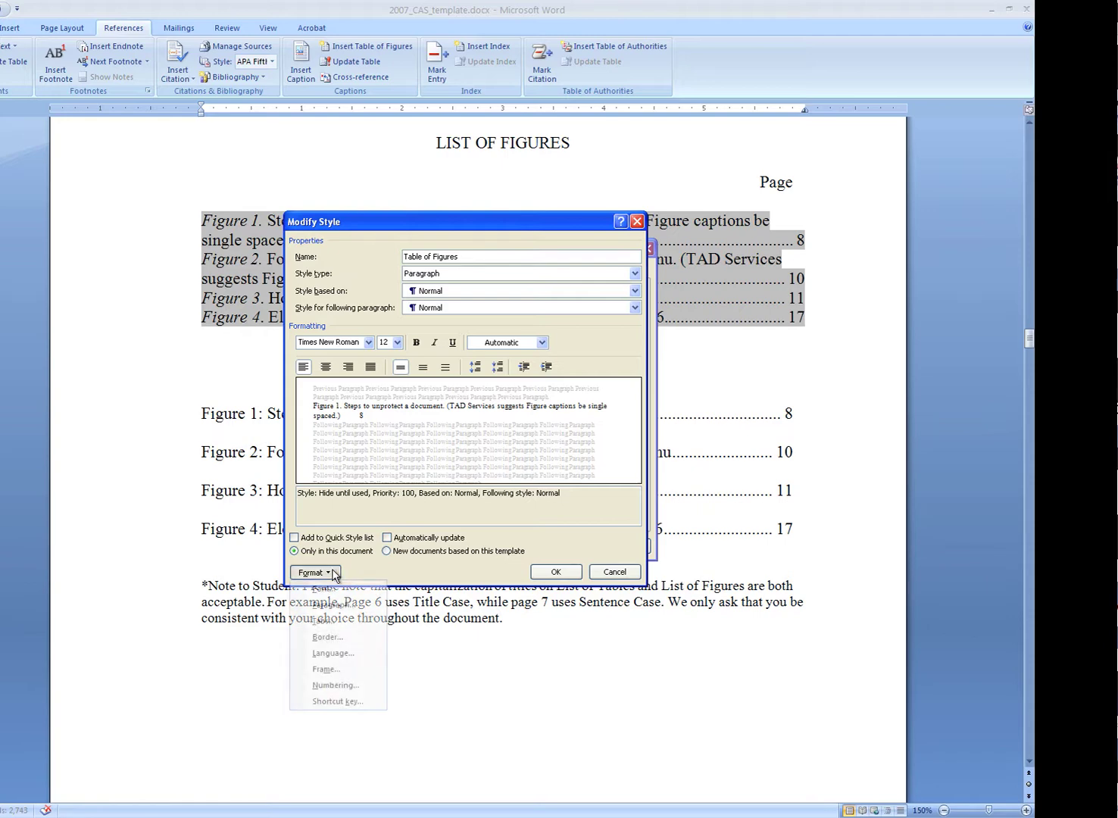
pyautogui.click(324, 604)
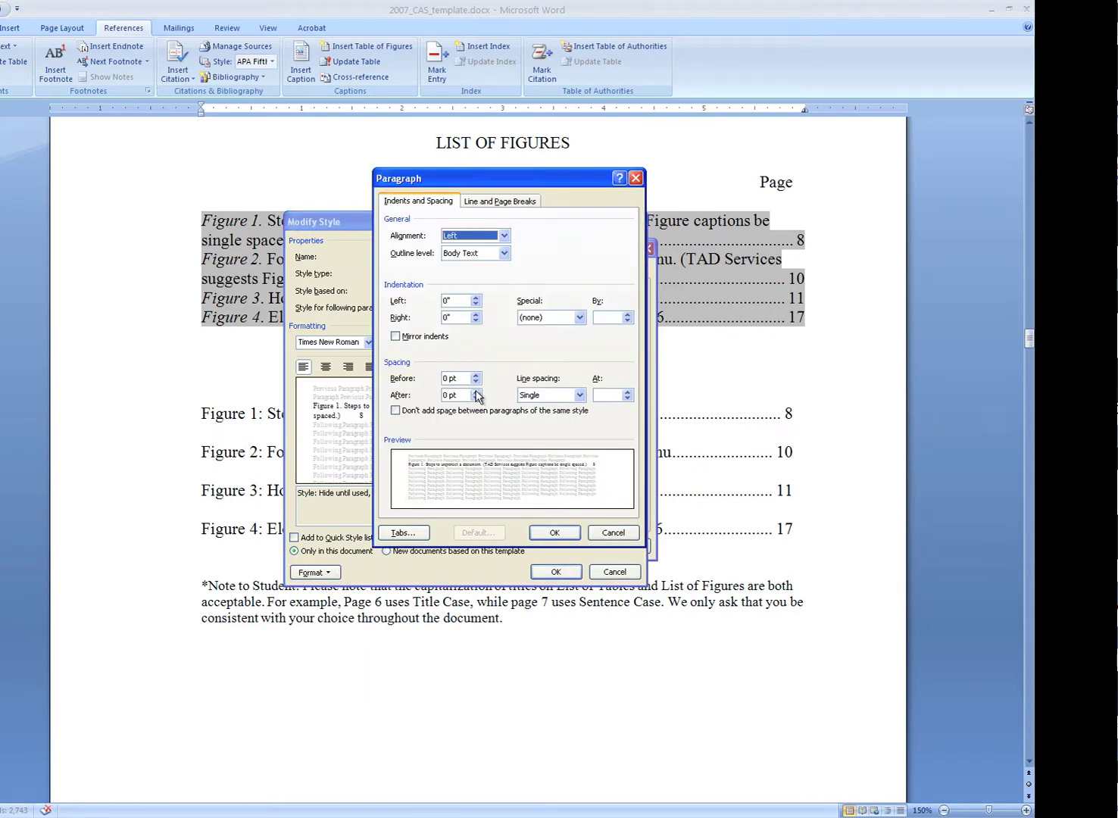
pyautogui.click(475, 398)
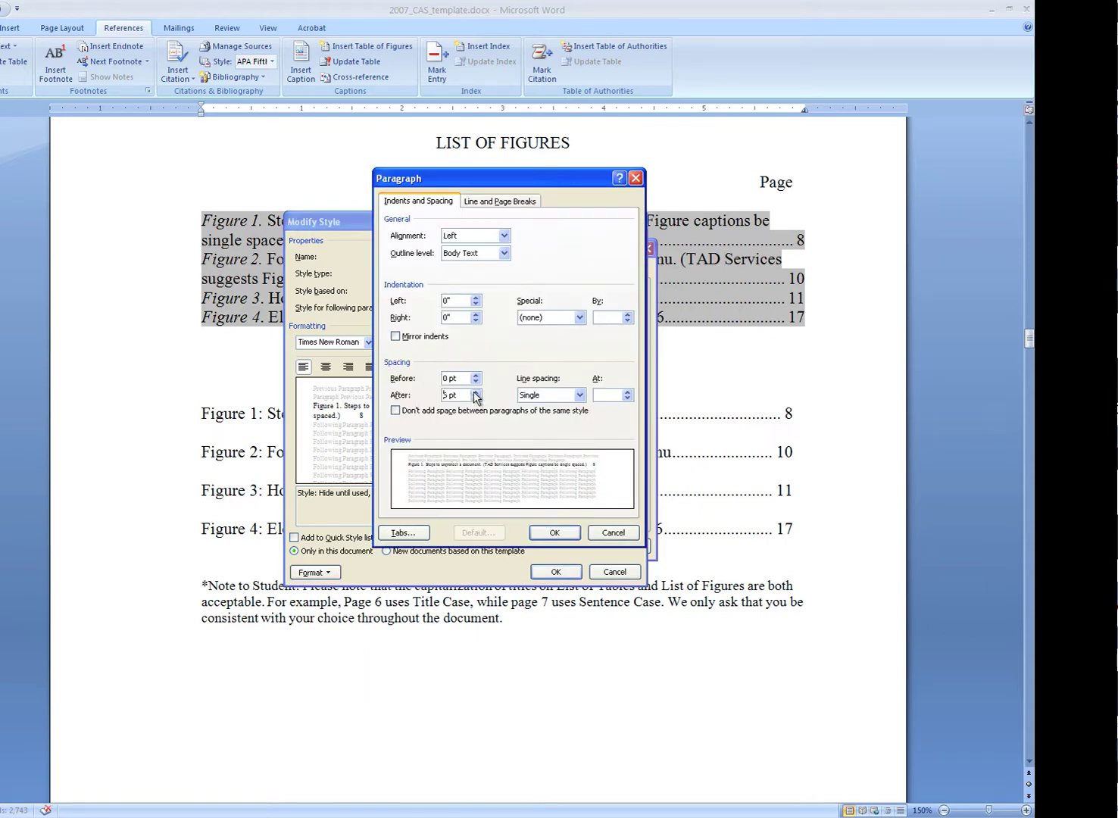
pyautogui.click(554, 532)
pyautogui.click(557, 573)
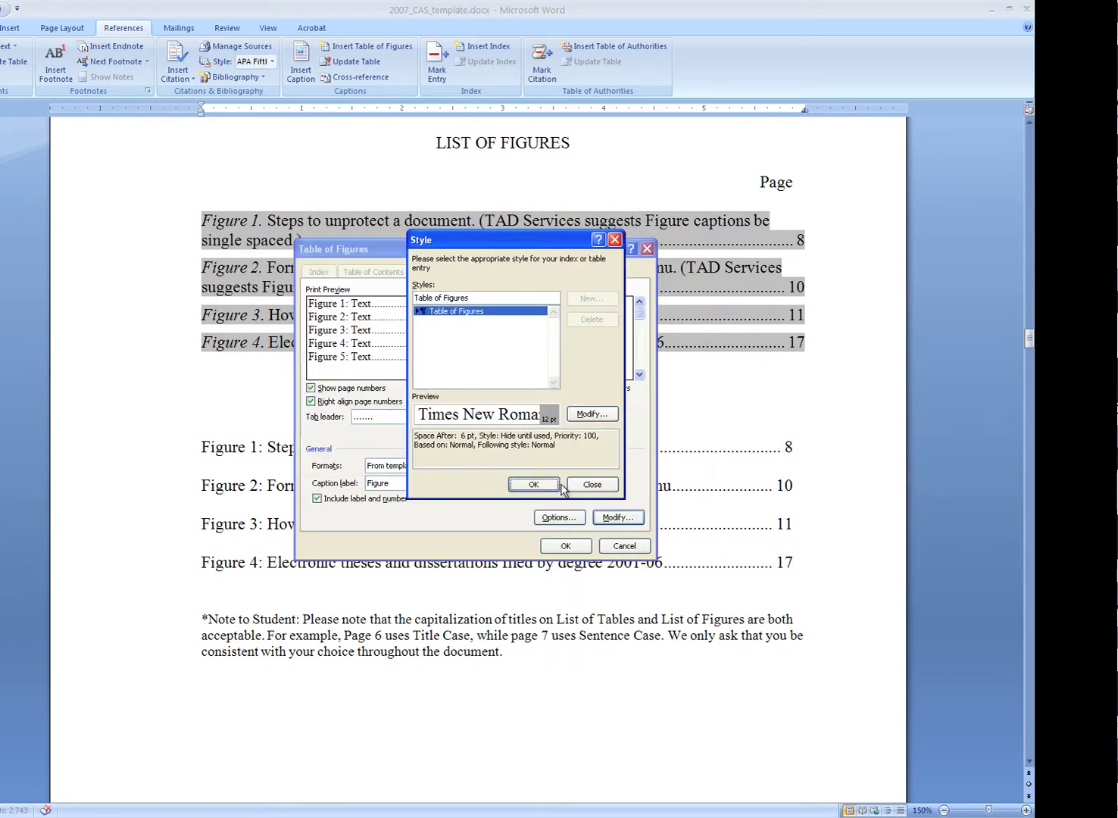
pyautogui.click(558, 485)
pyautogui.click(567, 547)
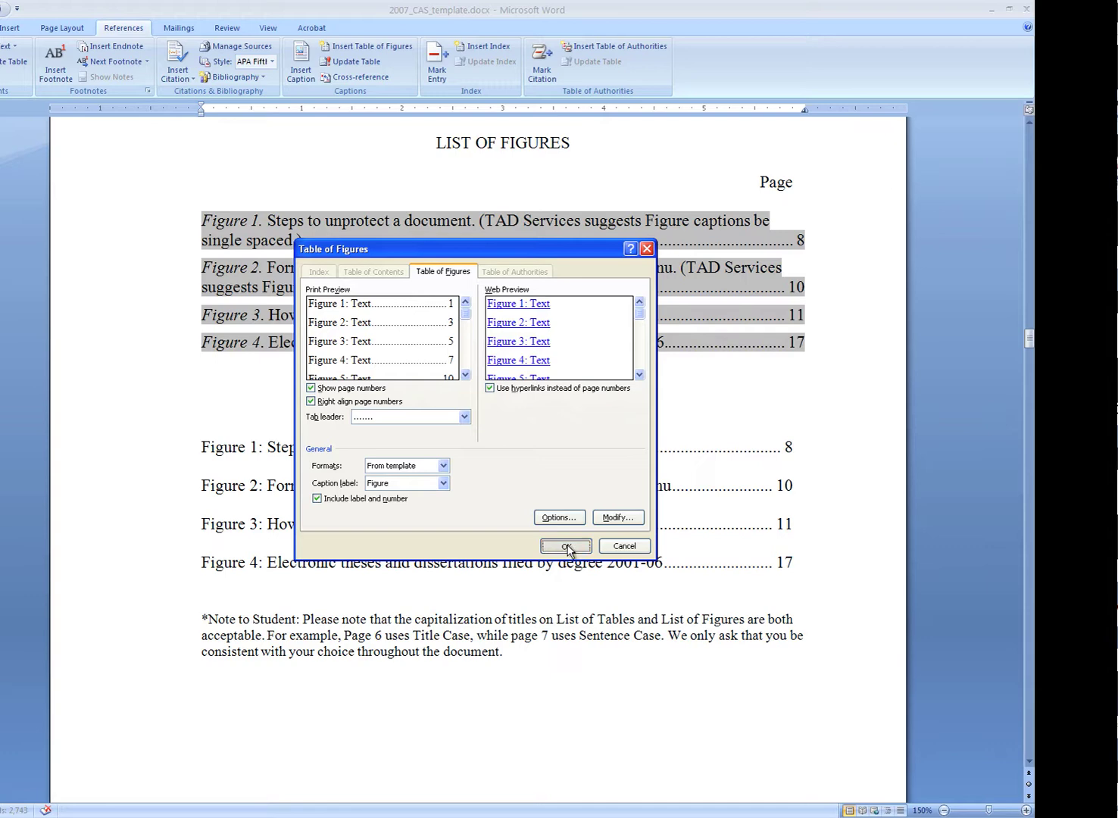
pyautogui.click(422, 455)
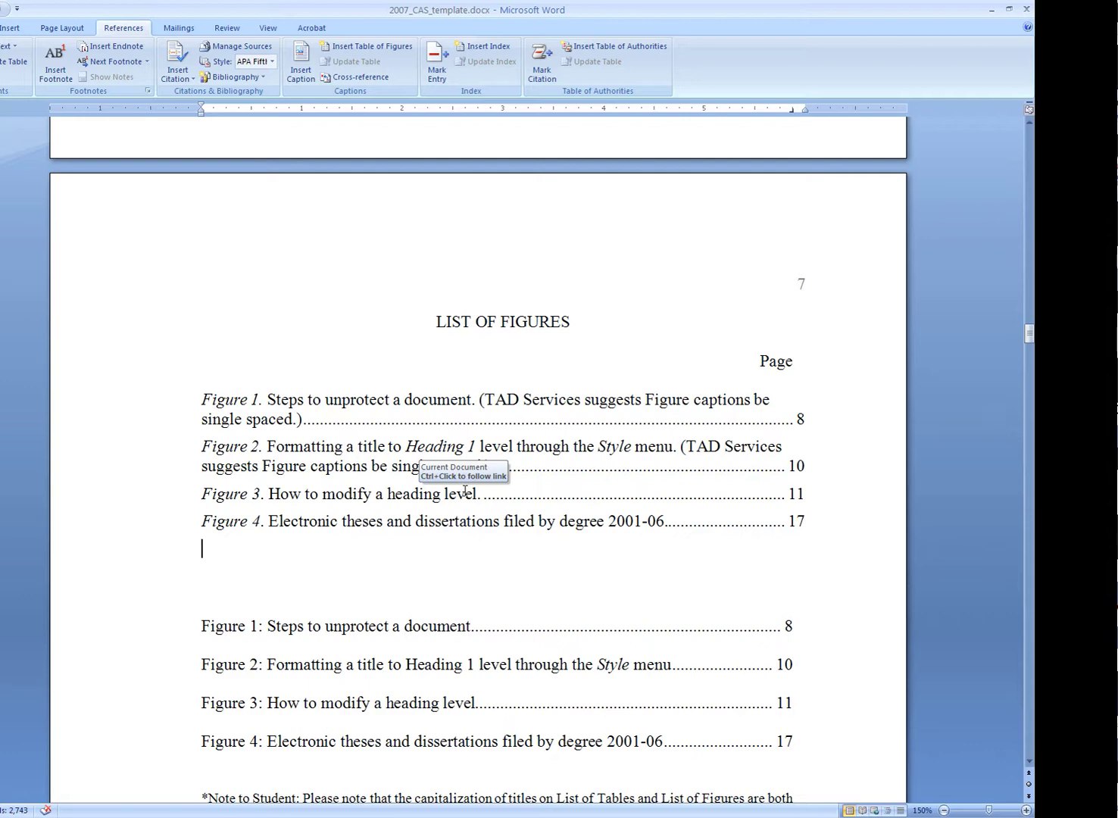
# Step: Delete the old second figure list and the student note below the first List of Figures
pyautogui.scroll(-3, 364, 519)
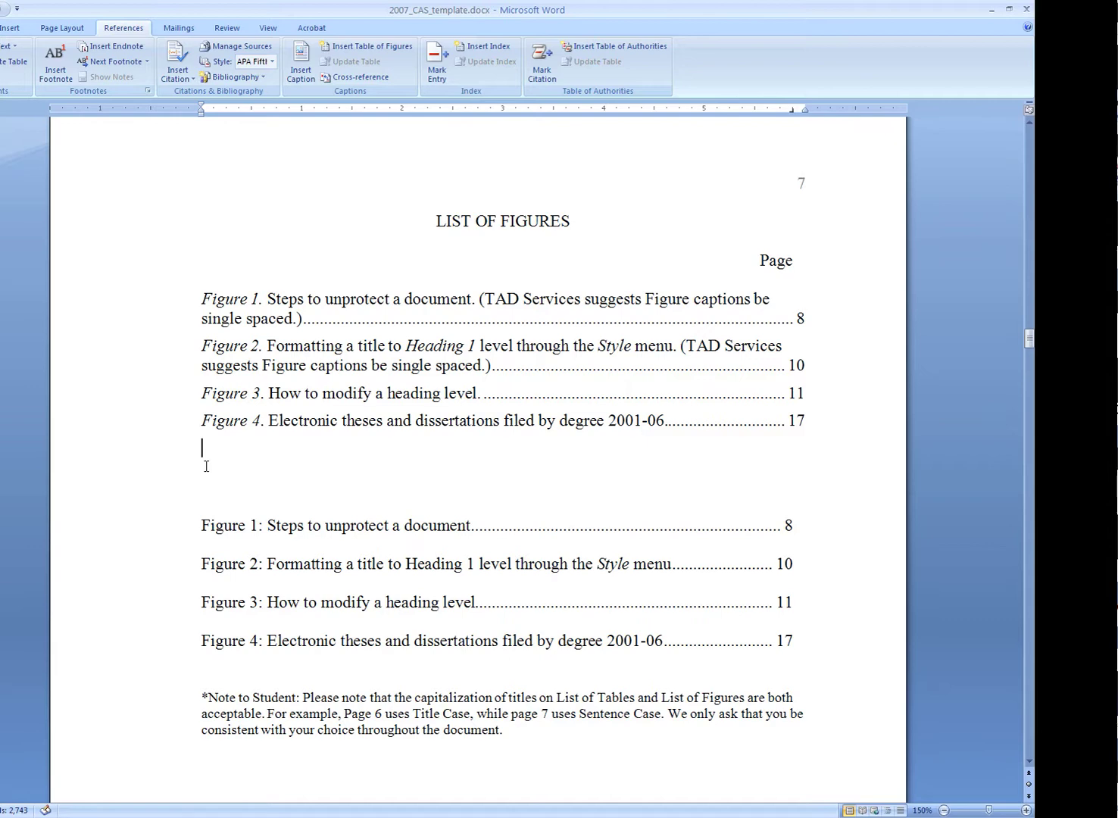
pyautogui.moveTo(182, 458); pyautogui.dragTo(167, 576)
pyautogui.click(176, 483)
pyautogui.moveTo(159, 506); pyautogui.dragTo(149, 727)
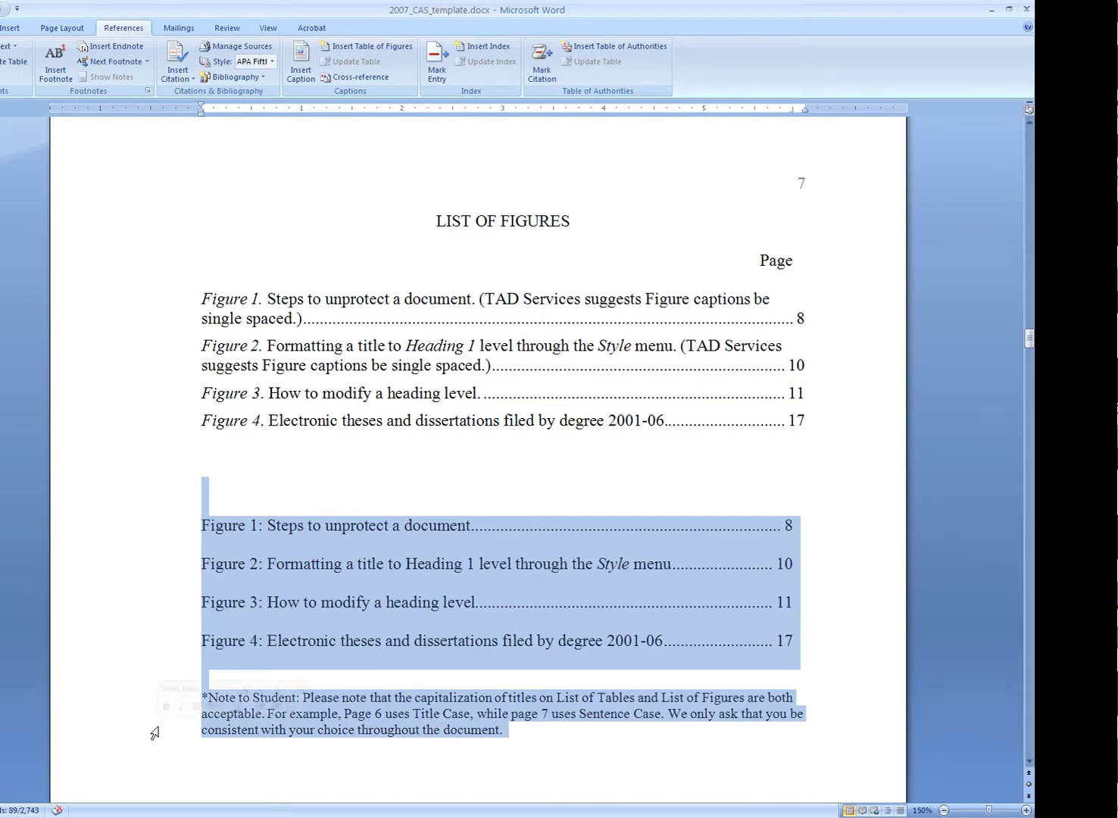
pyautogui.press('Delete')
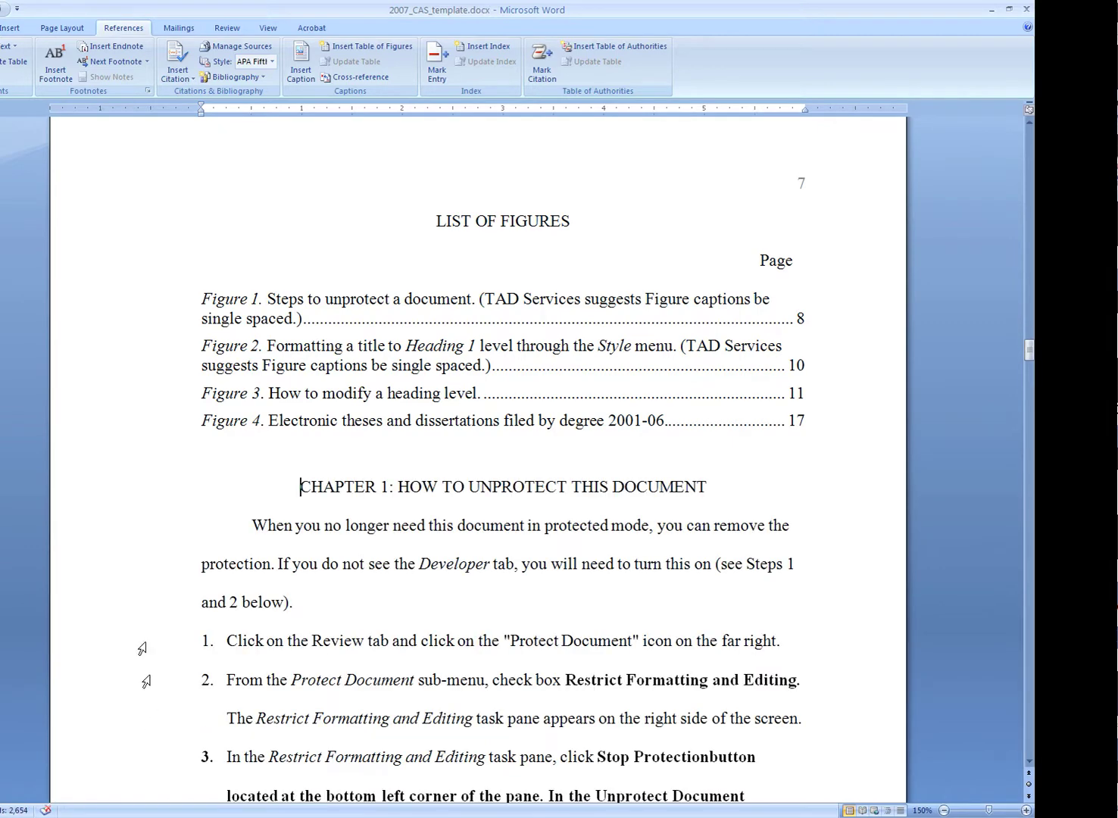
# Step: Insert a page break so CHAPTER 1 starts on a new page
pyautogui.click(3, 28)
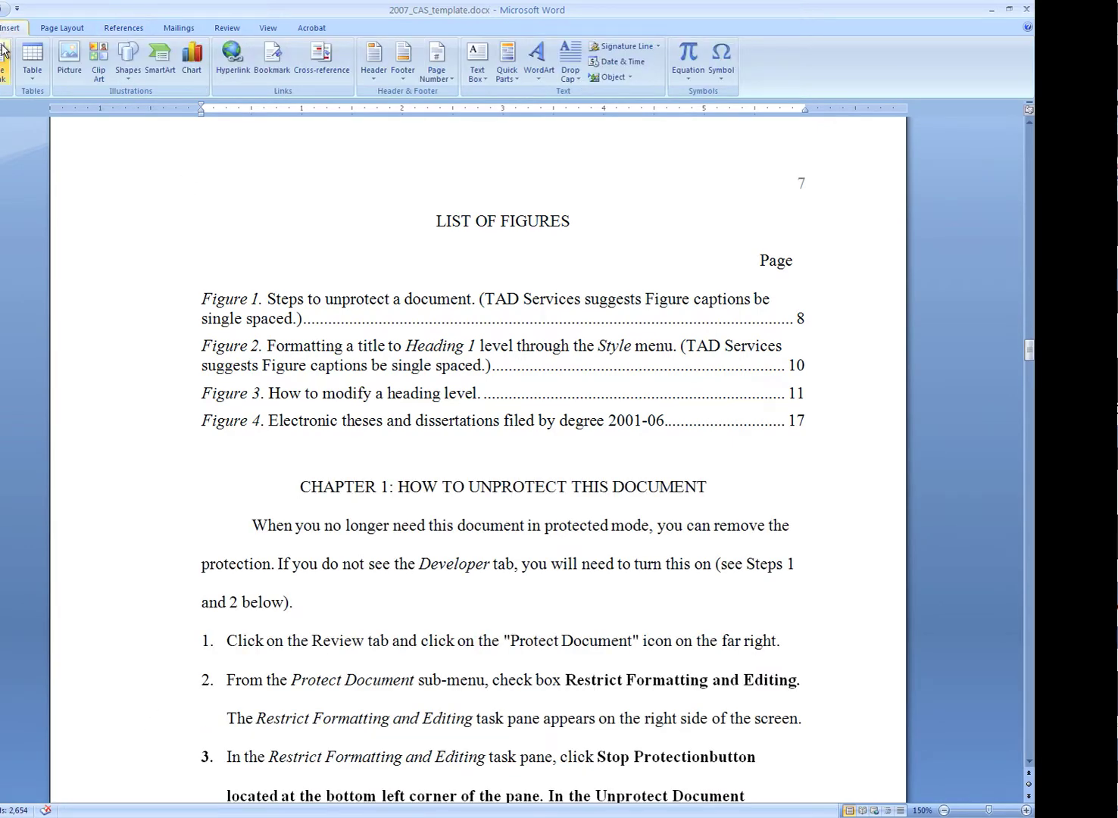
pyautogui.click(3, 61)
pyautogui.scroll(5, 412, 434)
pyautogui.scroll(5, 412, 434)
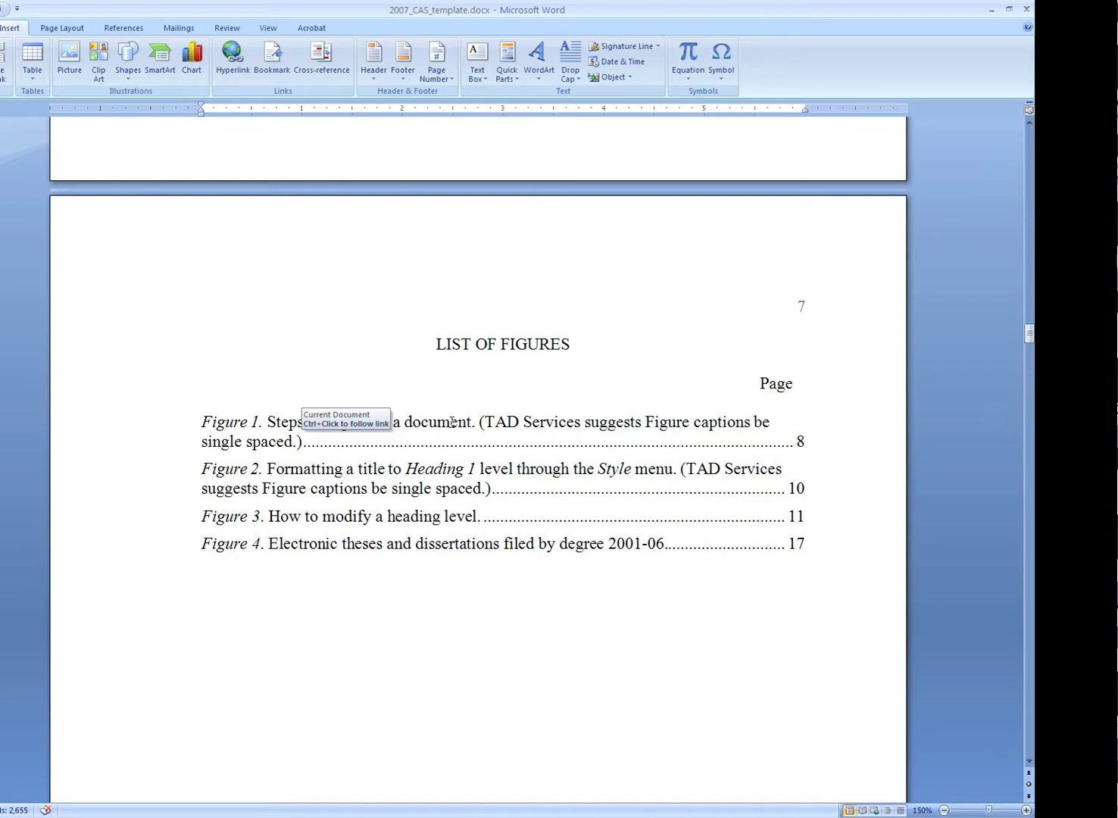
# Step: Move the '(TAD Services…' note out of the Figure 1 caption into its own paragraph with a blank line
pyautogui.keyDown('ctrl'); pyautogui.click(451, 422); pyautogui.keyUp('ctrl')
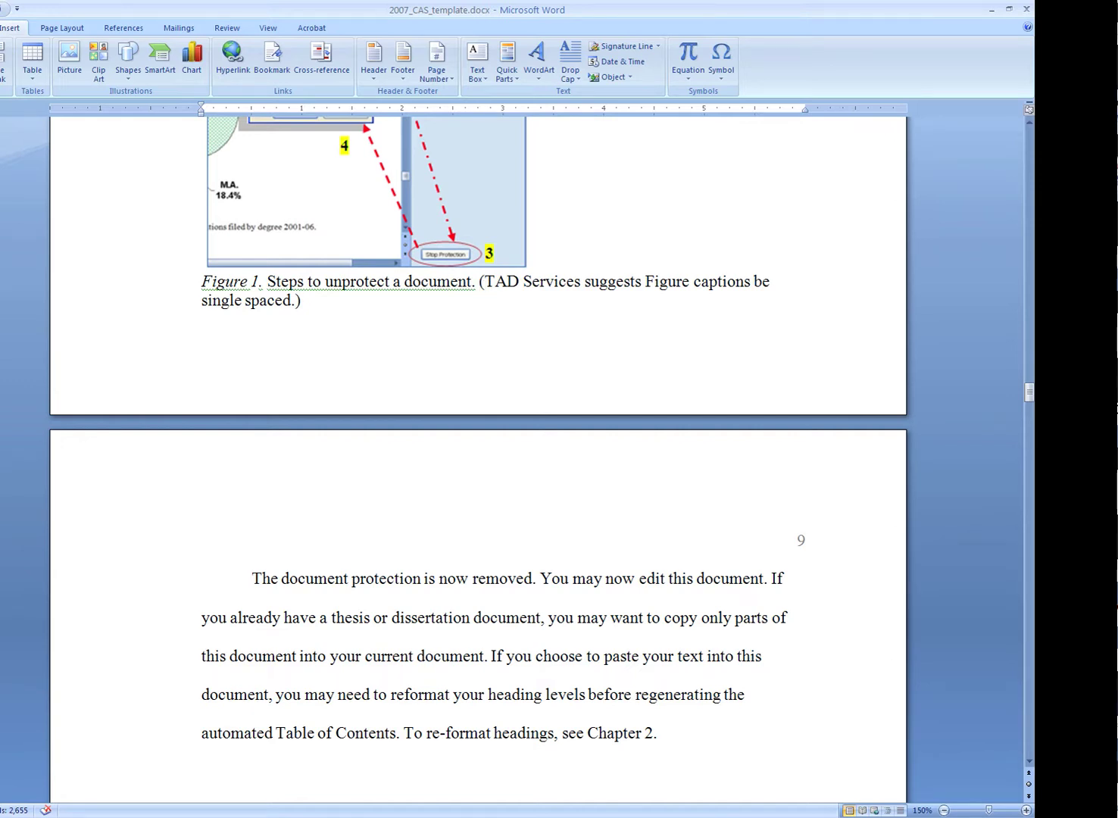
pyautogui.press('Return')
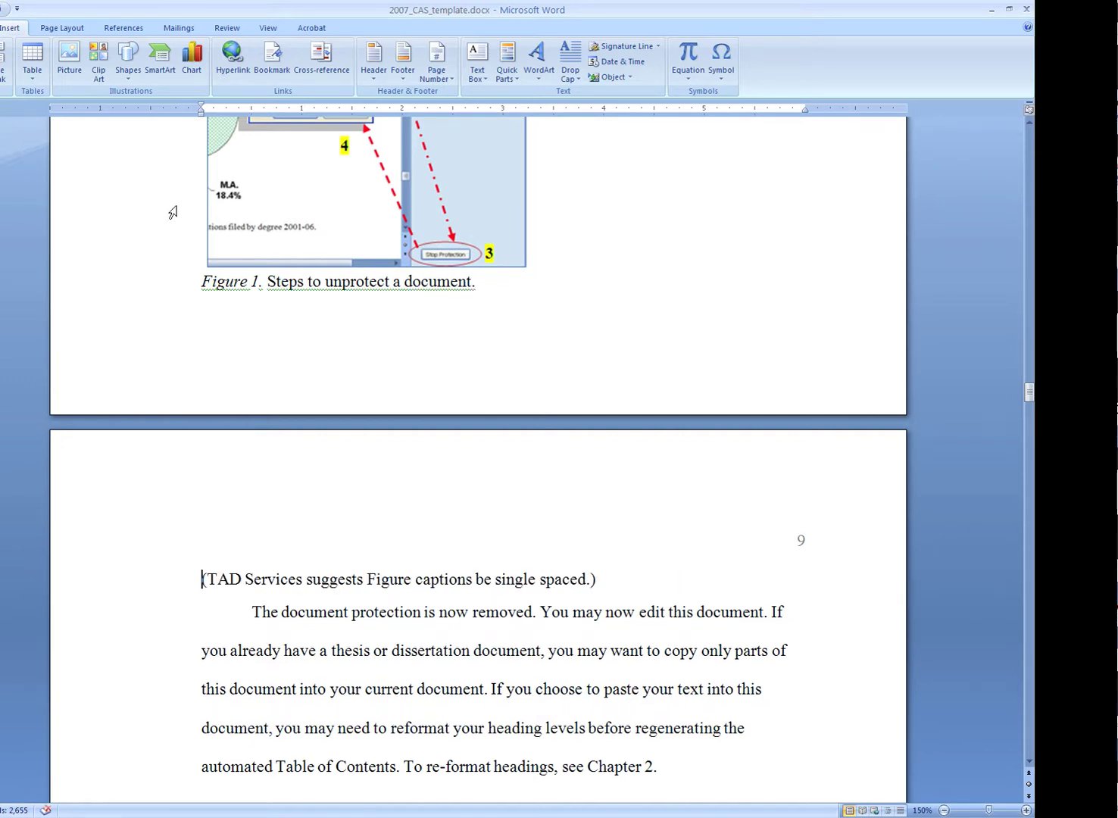
pyautogui.click(232, 628)
pyautogui.press('Return')
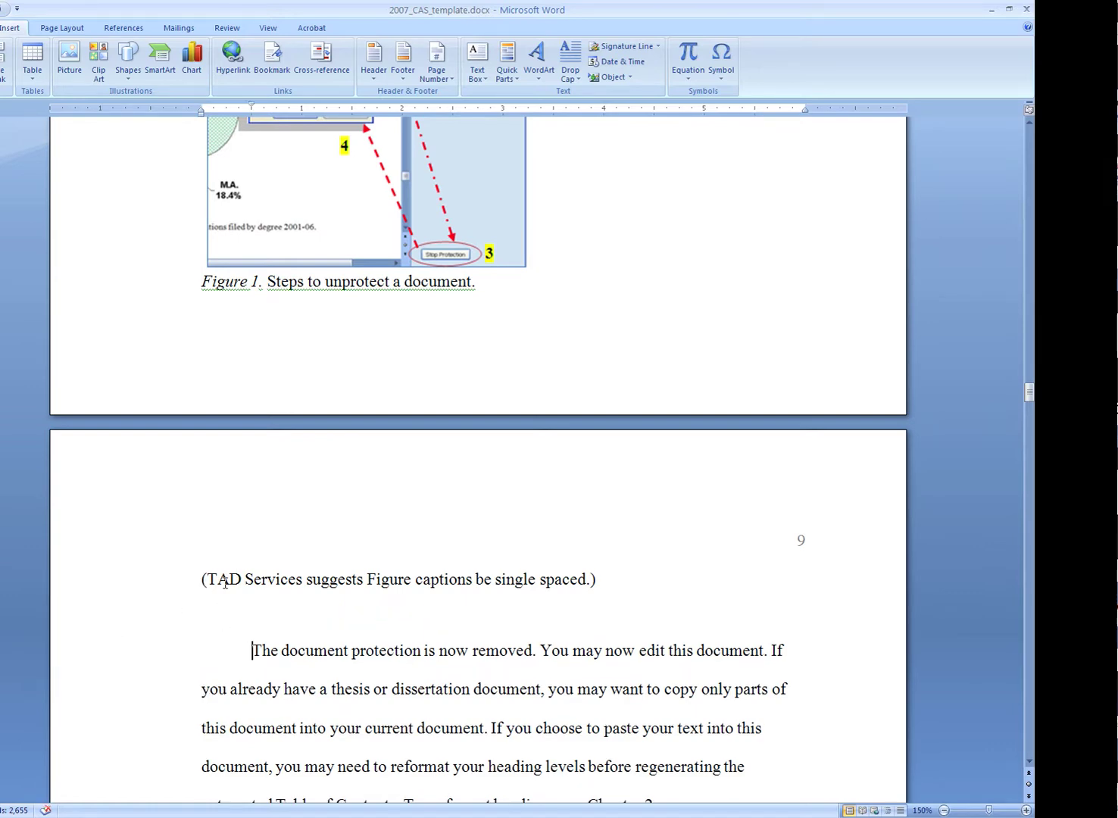
# Step: Try a page break above the Figure 1 graphic, then undo it
pyautogui.scroll(3, 239, 562)
pyautogui.scroll(4, 239, 562)
pyautogui.click(209, 310)
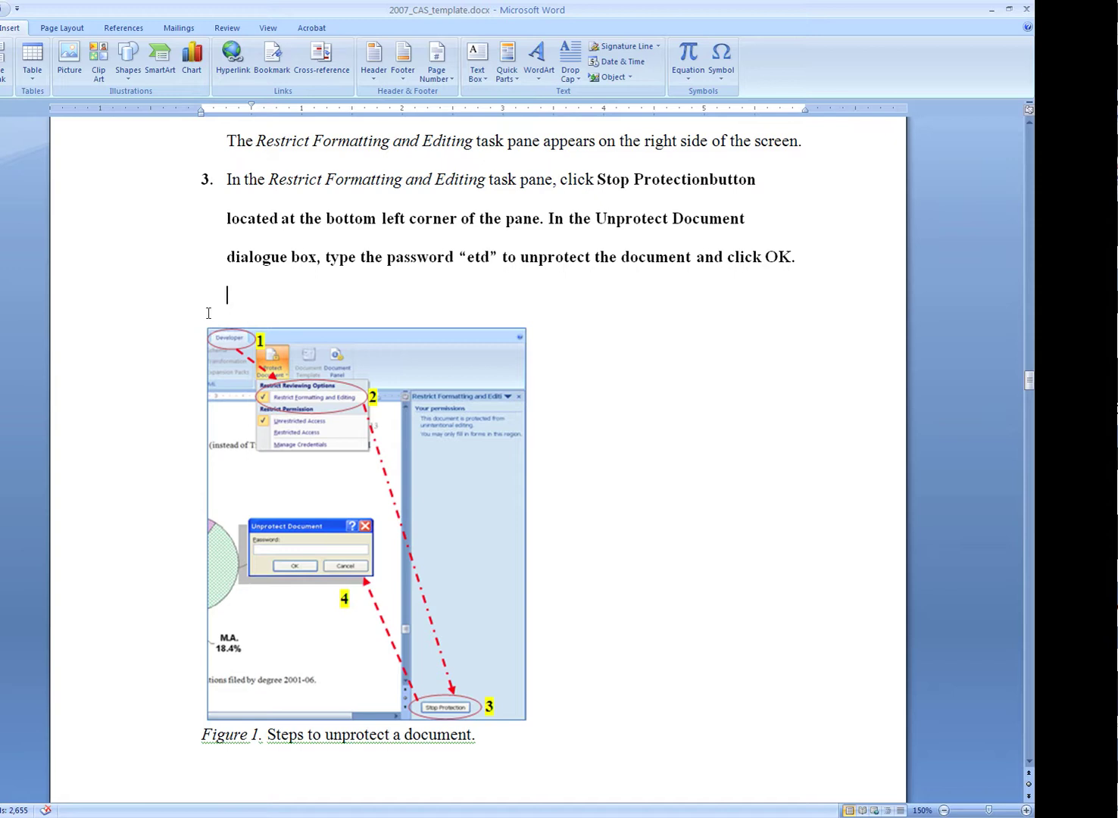
pyautogui.click(53, 28)
pyautogui.click(10, 28)
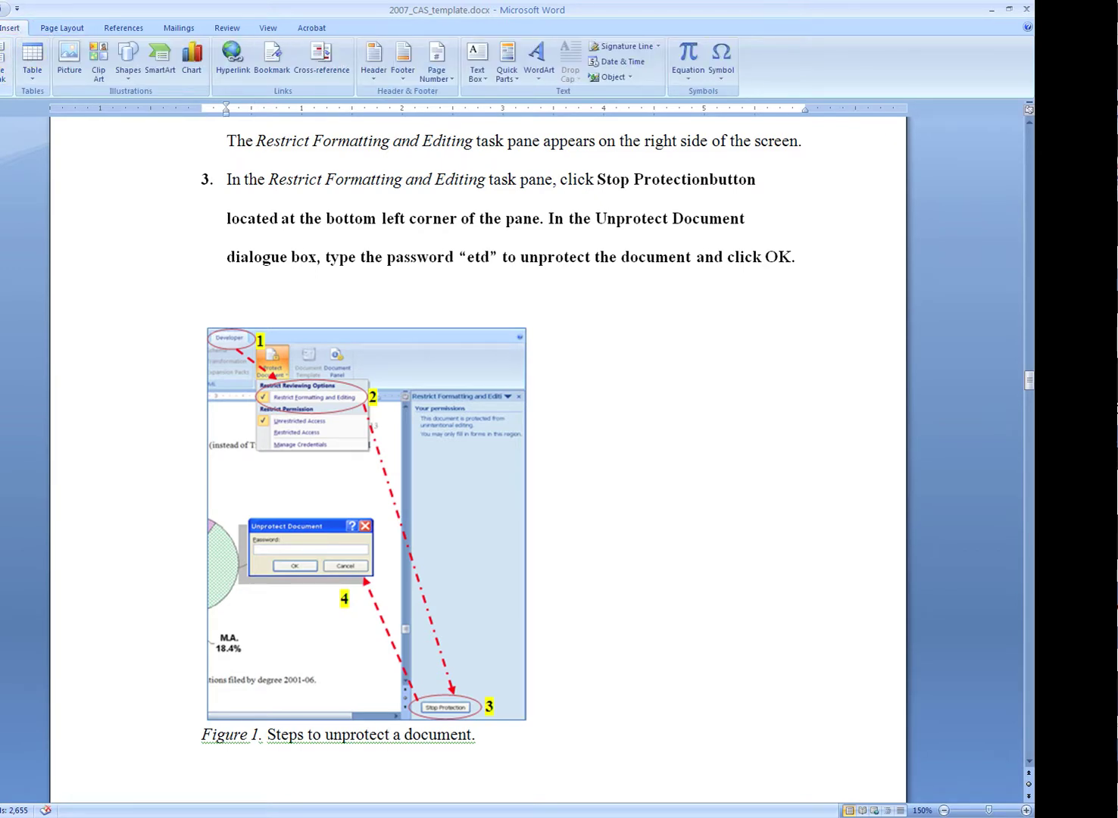
pyautogui.click(4, 61)
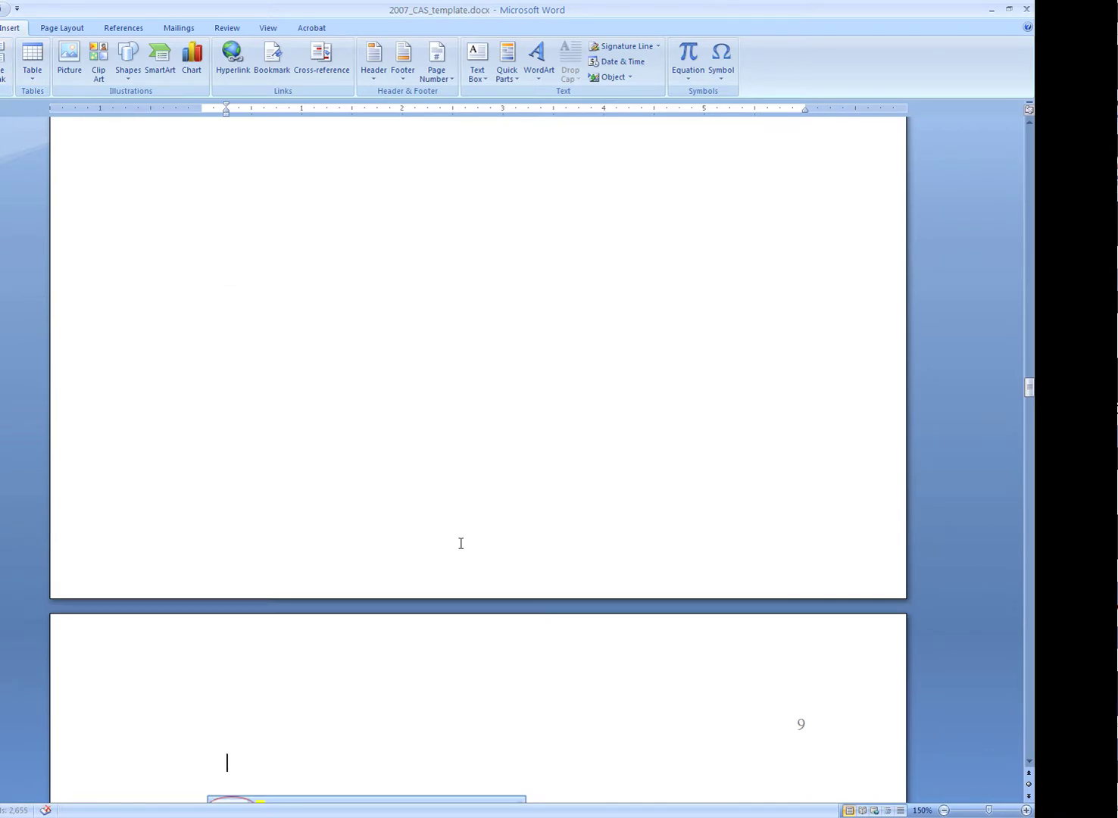
pyautogui.hotkey('ctrl', 'z')
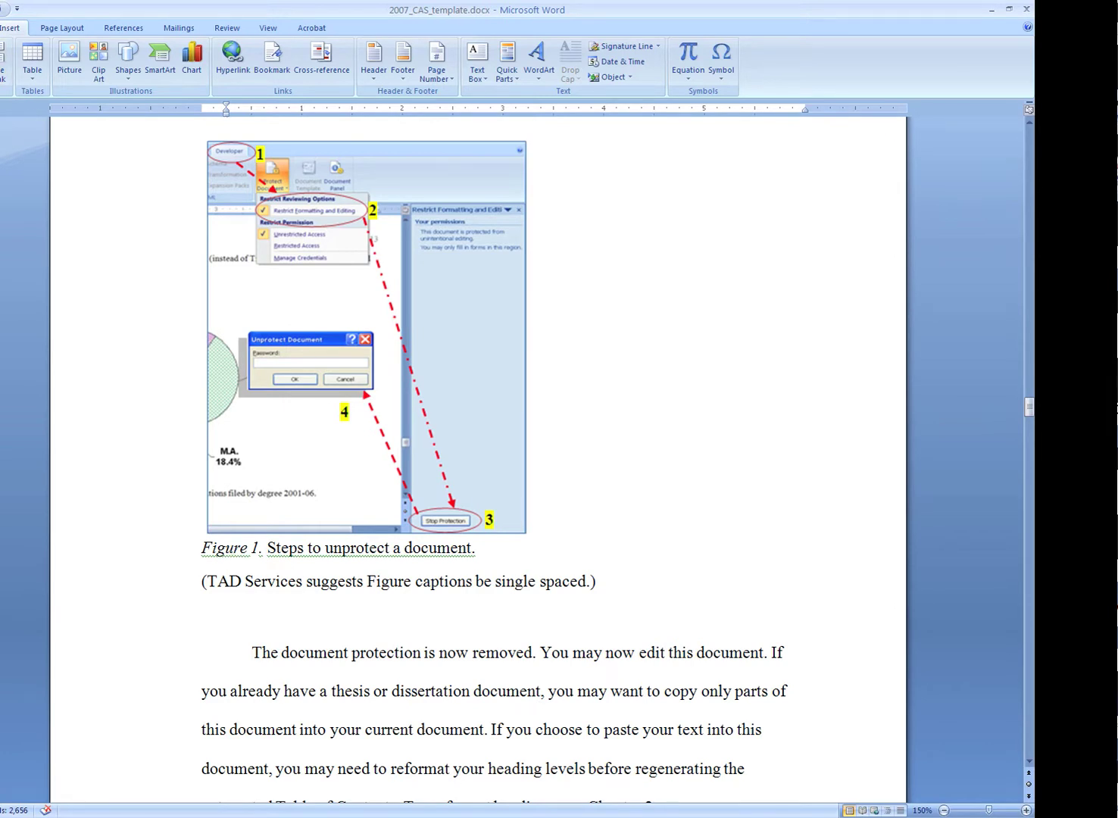
pyautogui.hotkey('alt', 'h')
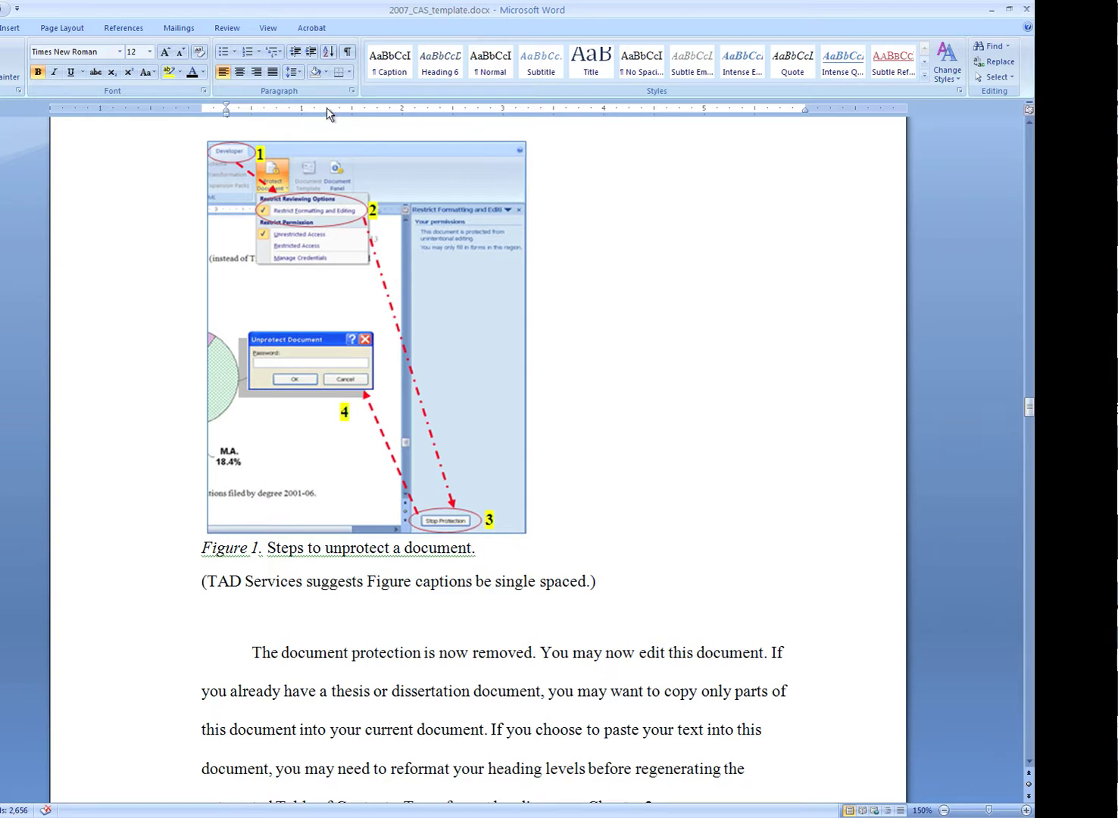
# Step: Show formatting marks and update the entire List of Figures so Figure 1 lists only its title
pyautogui.click(348, 53)
pyautogui.click(493, 547)
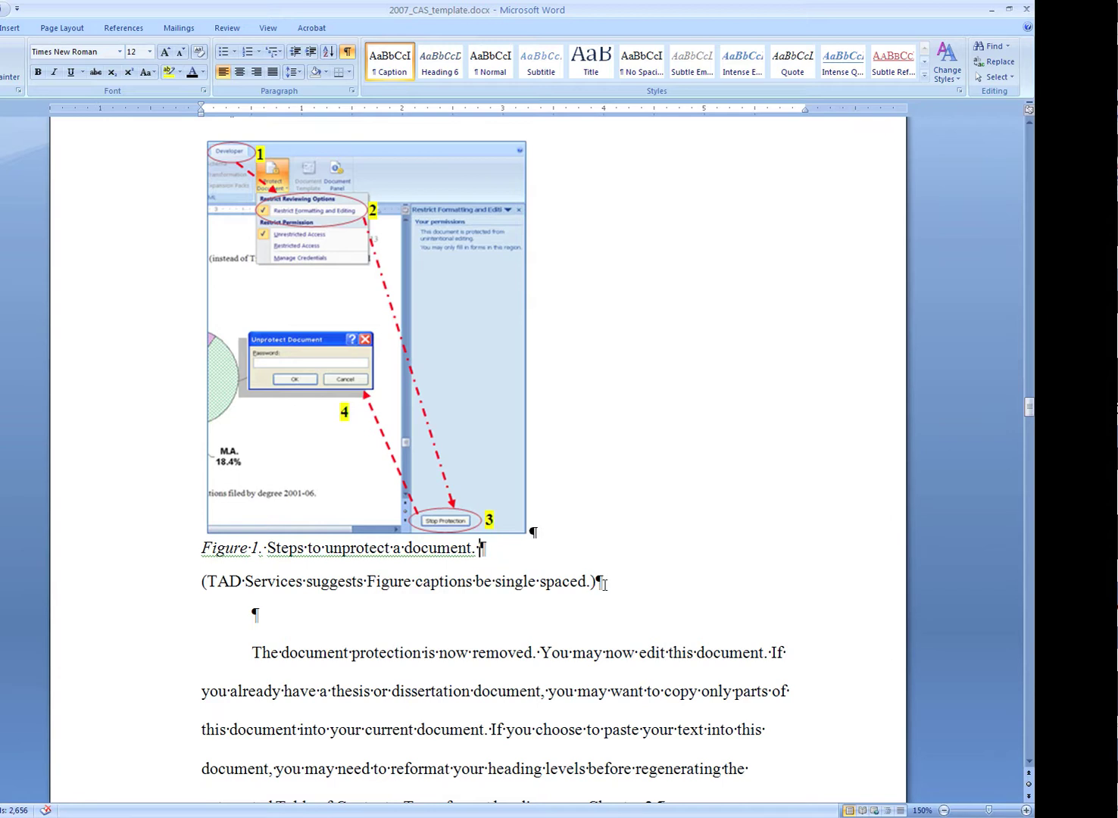
pyautogui.scroll(10, 604, 584)
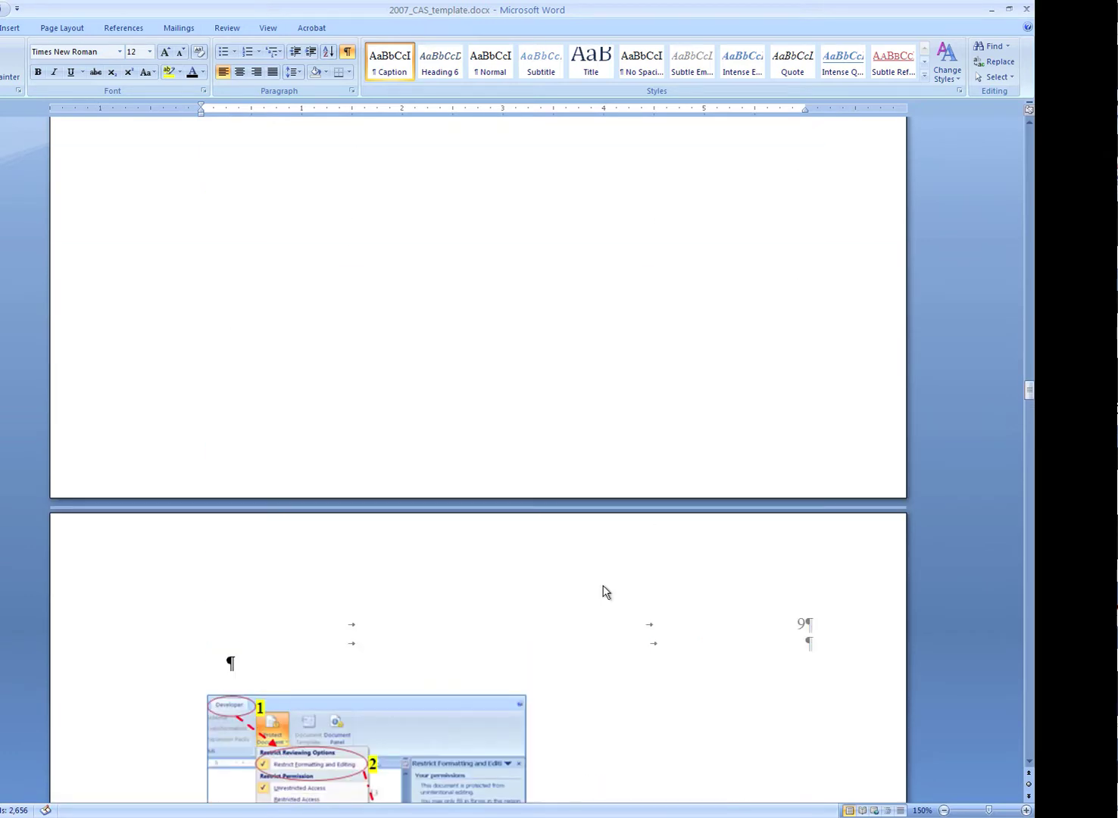
pyautogui.scroll(12, 604, 584)
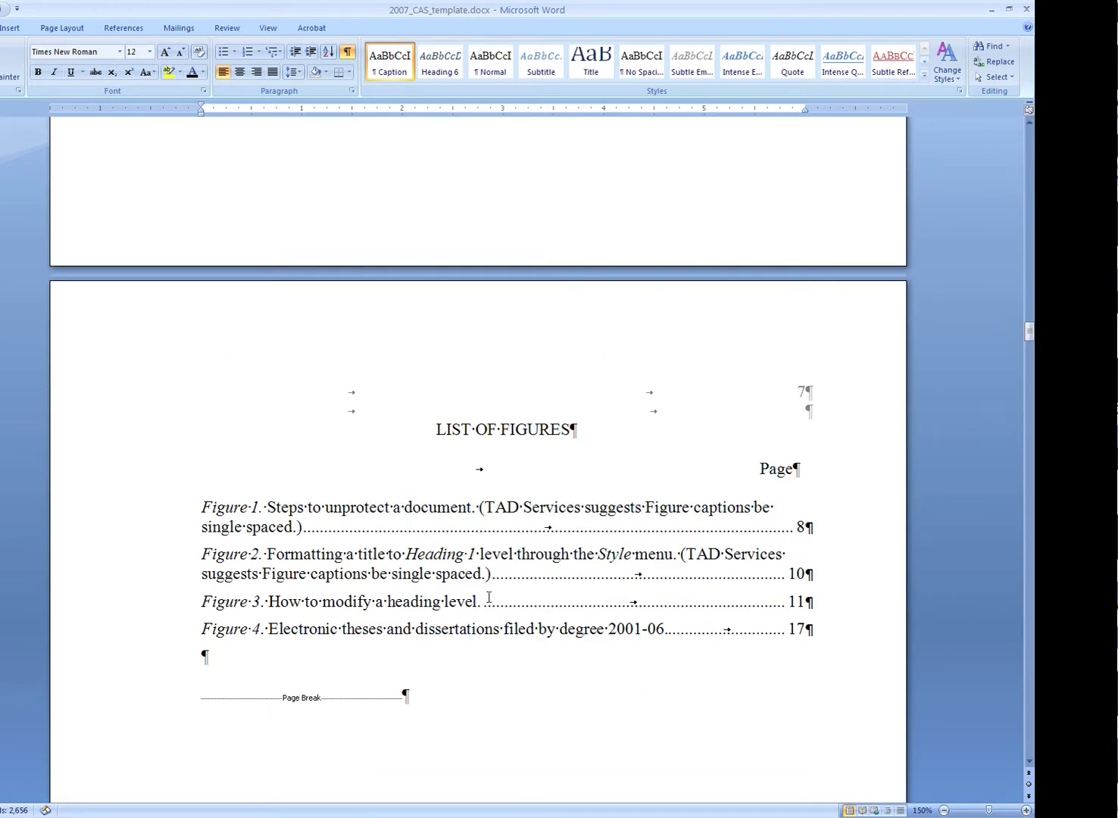
pyautogui.rightClick(373, 557)
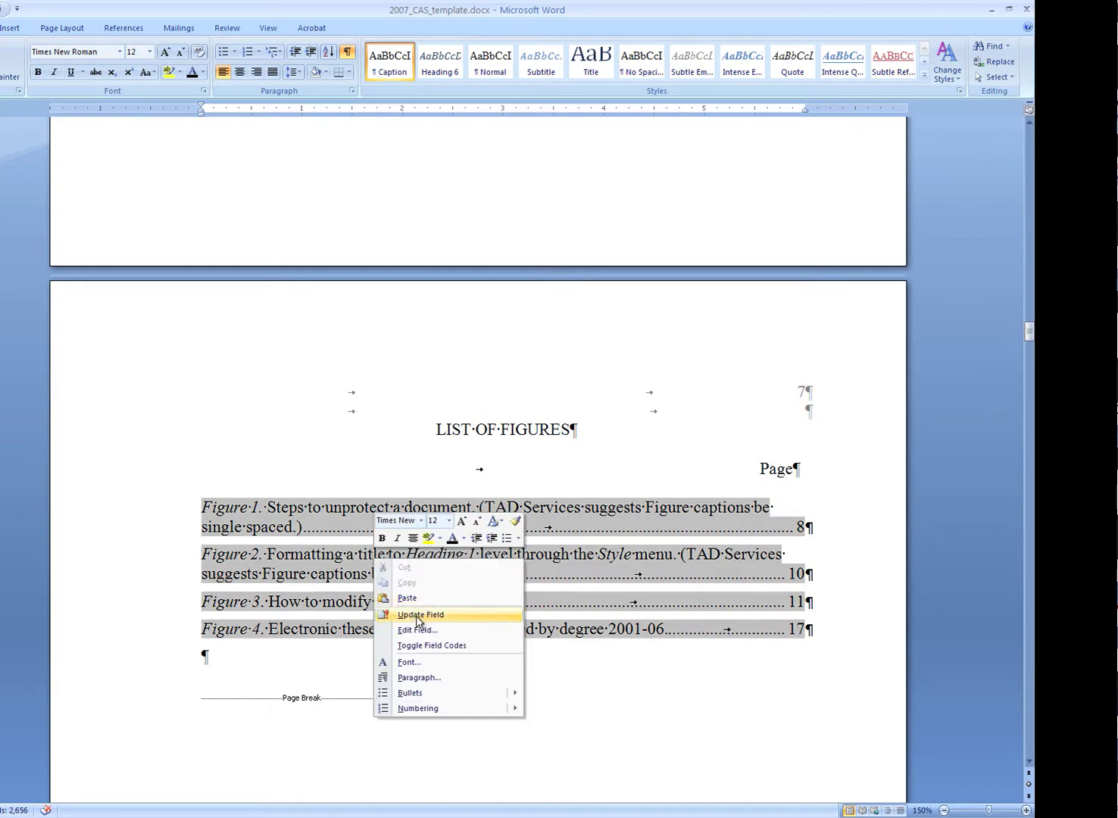
pyautogui.click(417, 620)
pyautogui.click(464, 415)
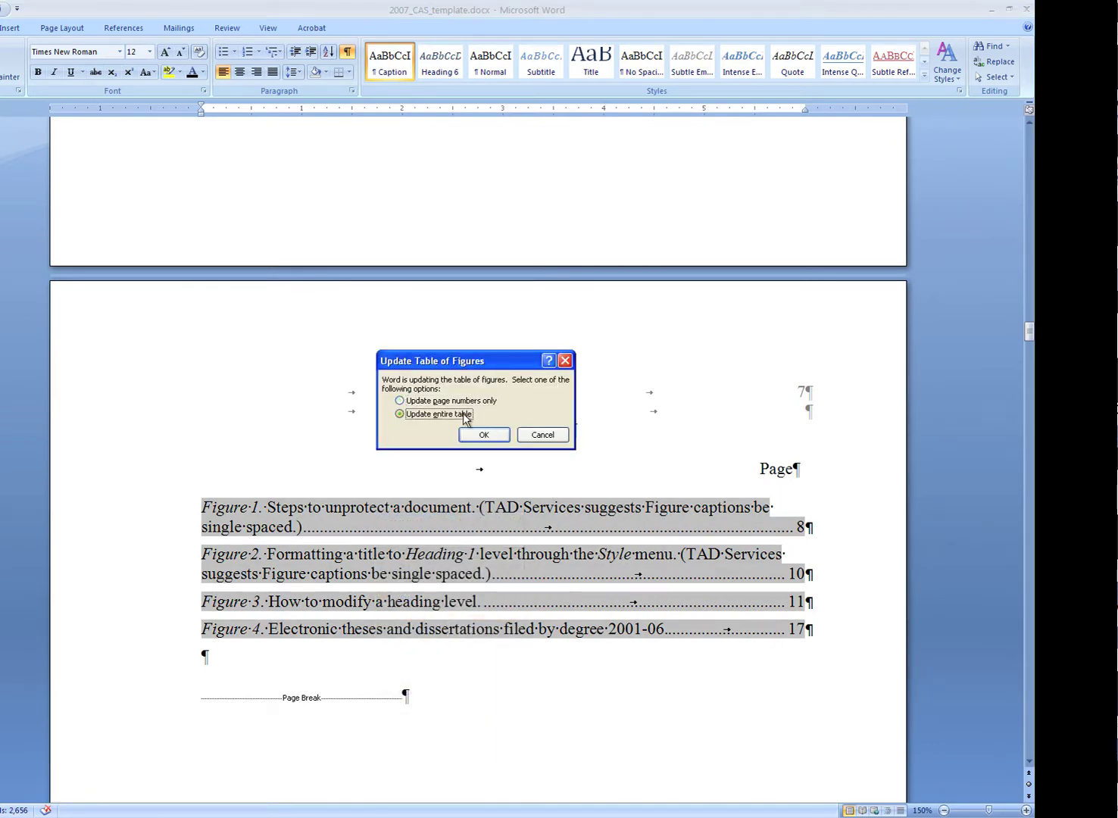
pyautogui.click(489, 435)
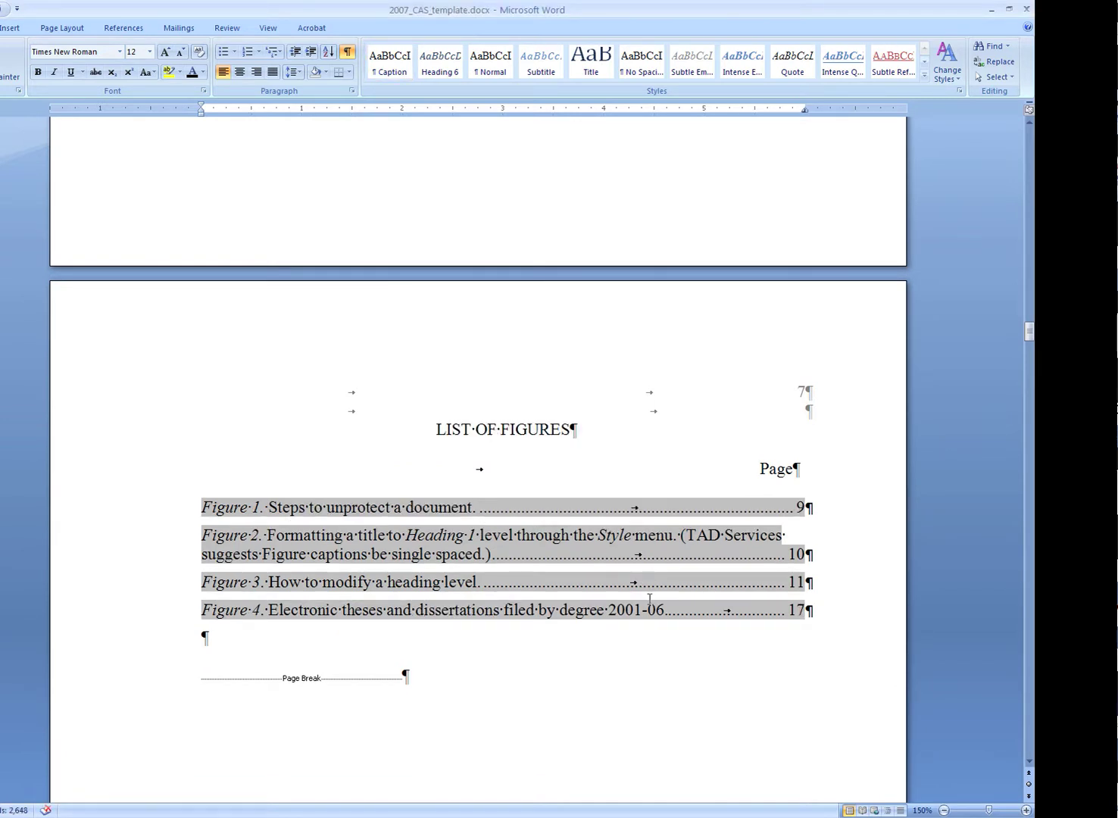
pyautogui.scroll(-20, 651, 599)
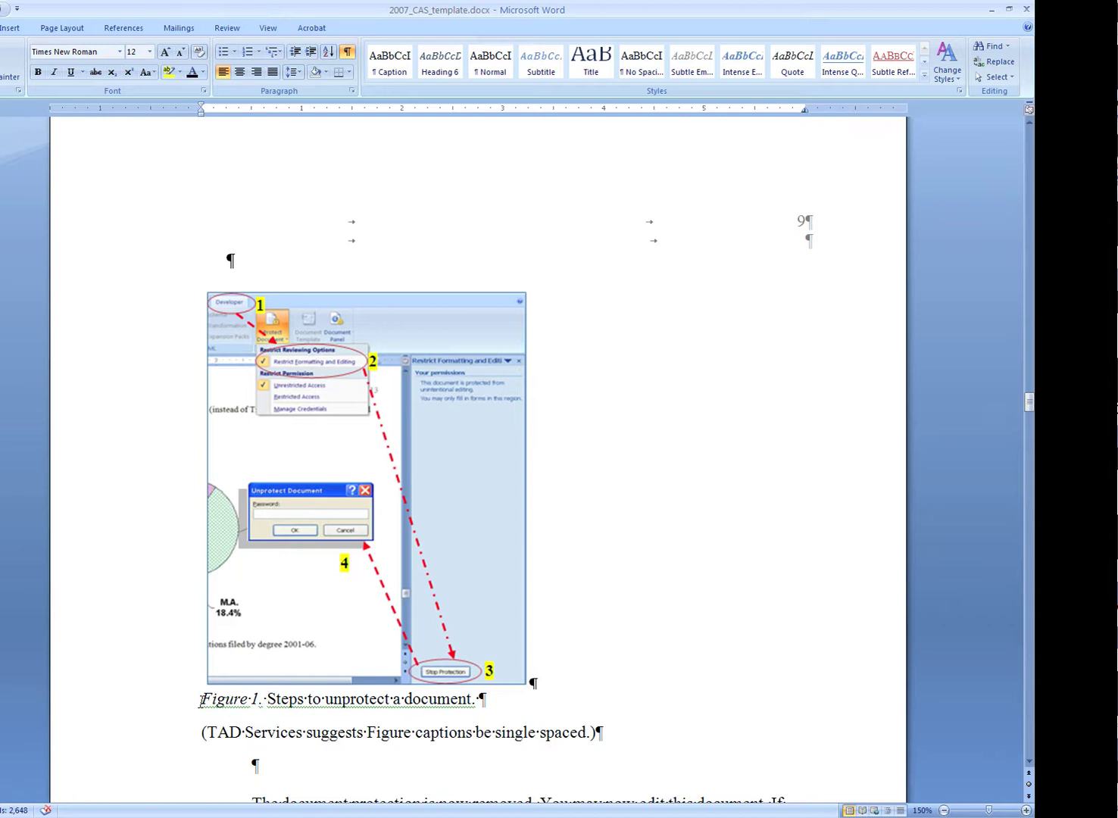
# Step: Inspect the Figure 1 caption number field, then go to page 16 before the Table 1 label
pyautogui.click(202, 699)
pyautogui.doubleClick(254, 699)
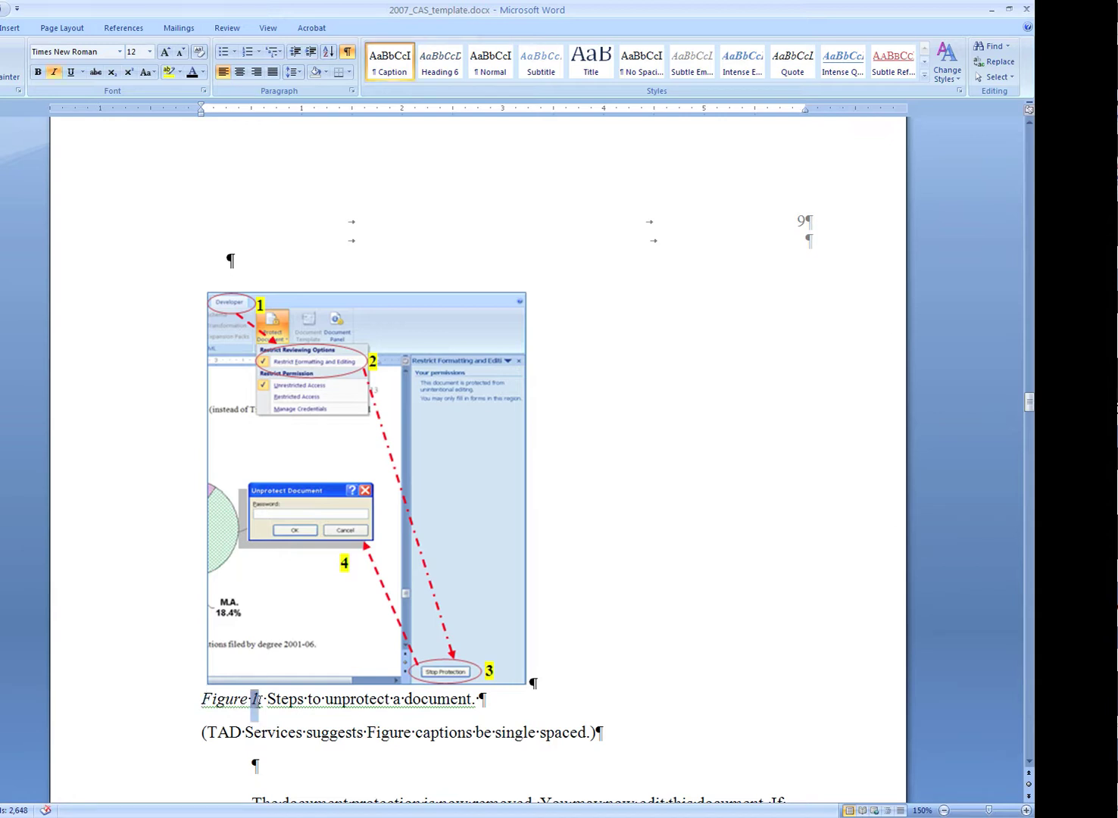
pyautogui.click(479, 699)
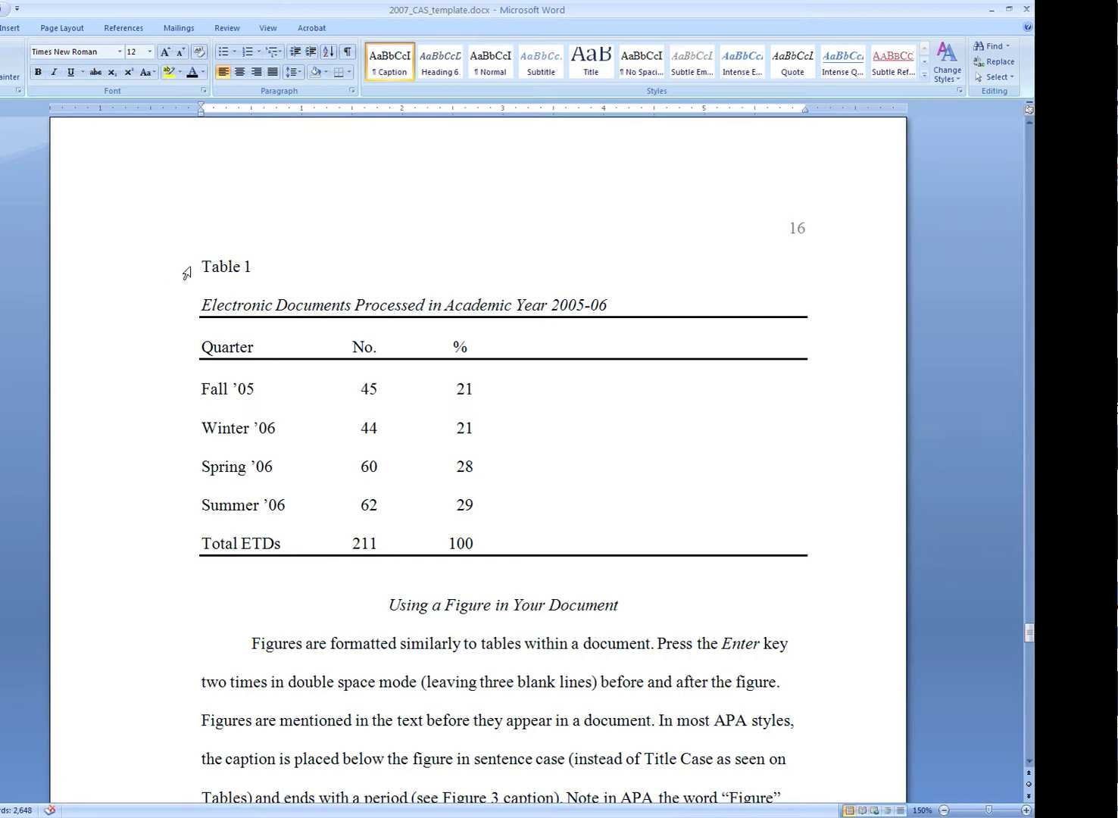
pyautogui.click(198, 268)
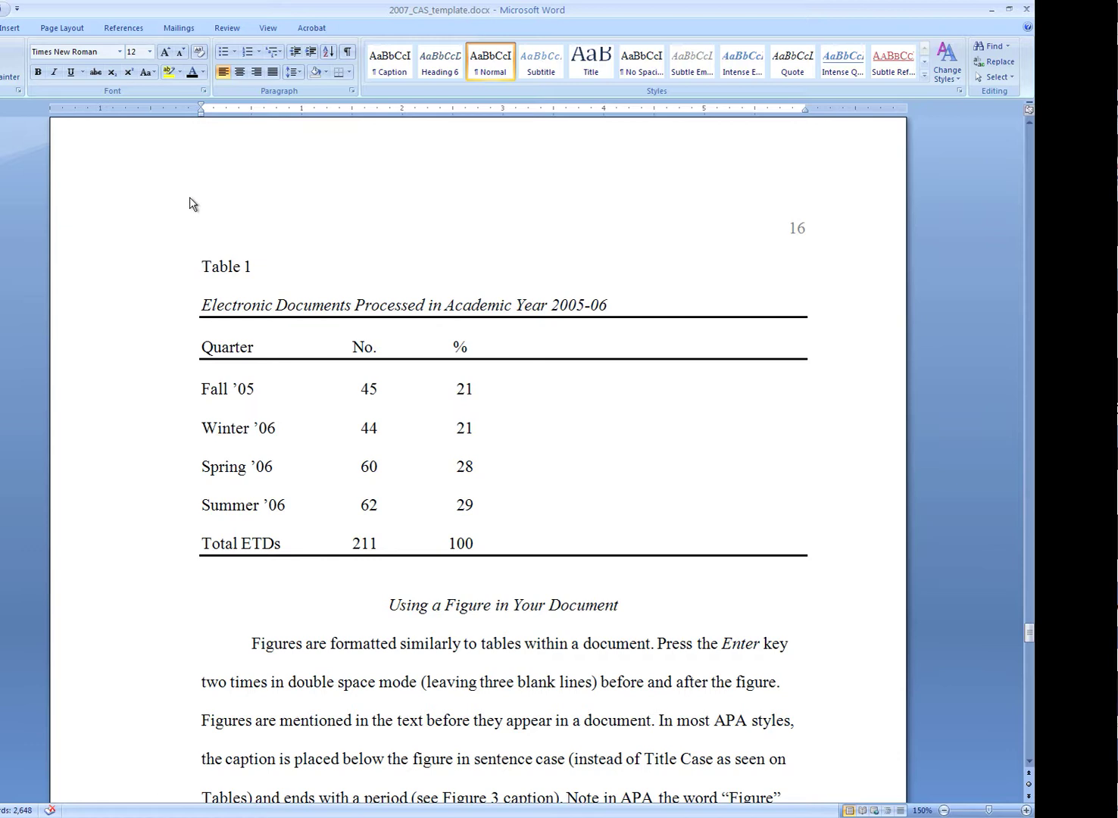
# Step: Insert an automatic caption with the label Table at the Table 1 label
pyautogui.click(123, 29)
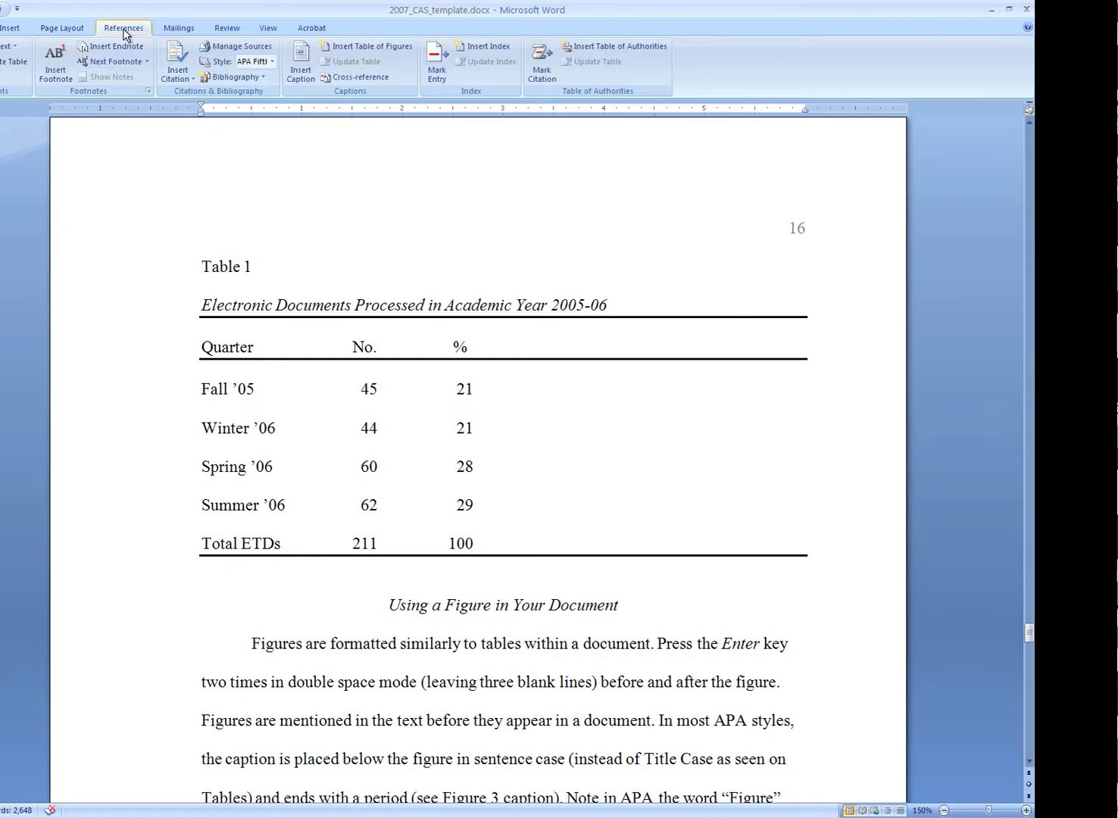
pyautogui.click(301, 64)
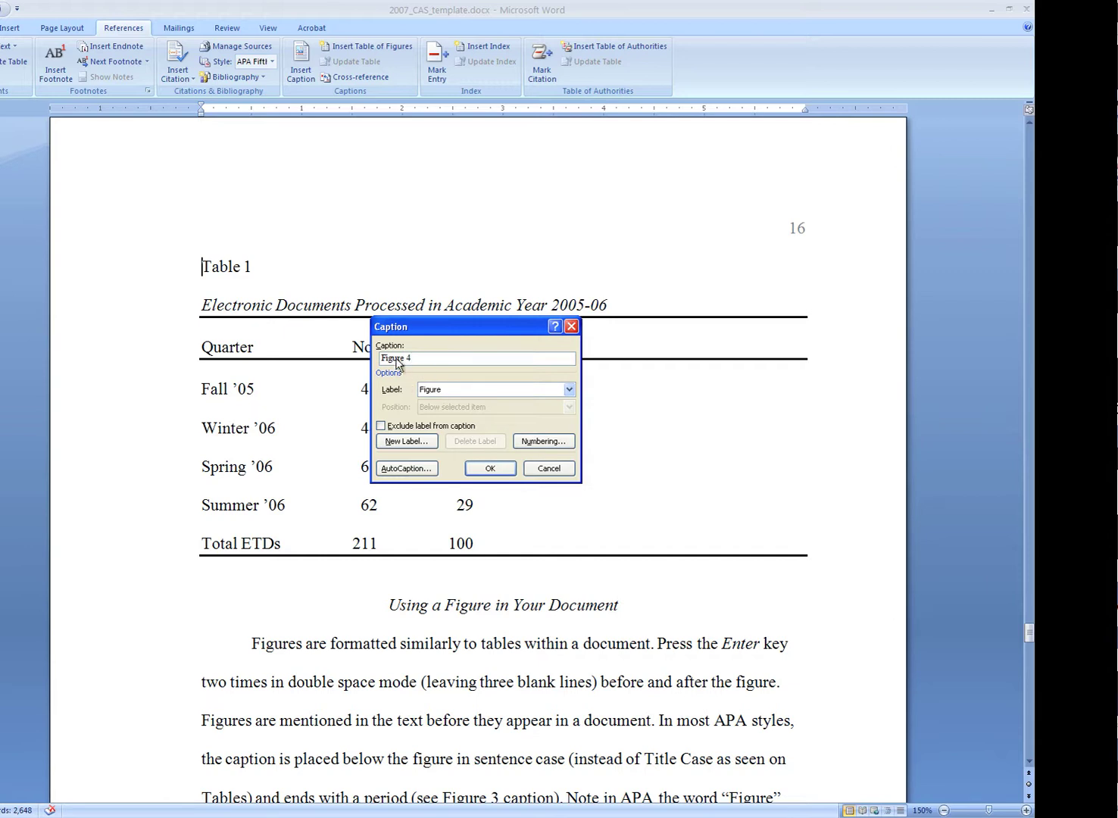
pyautogui.click(460, 395)
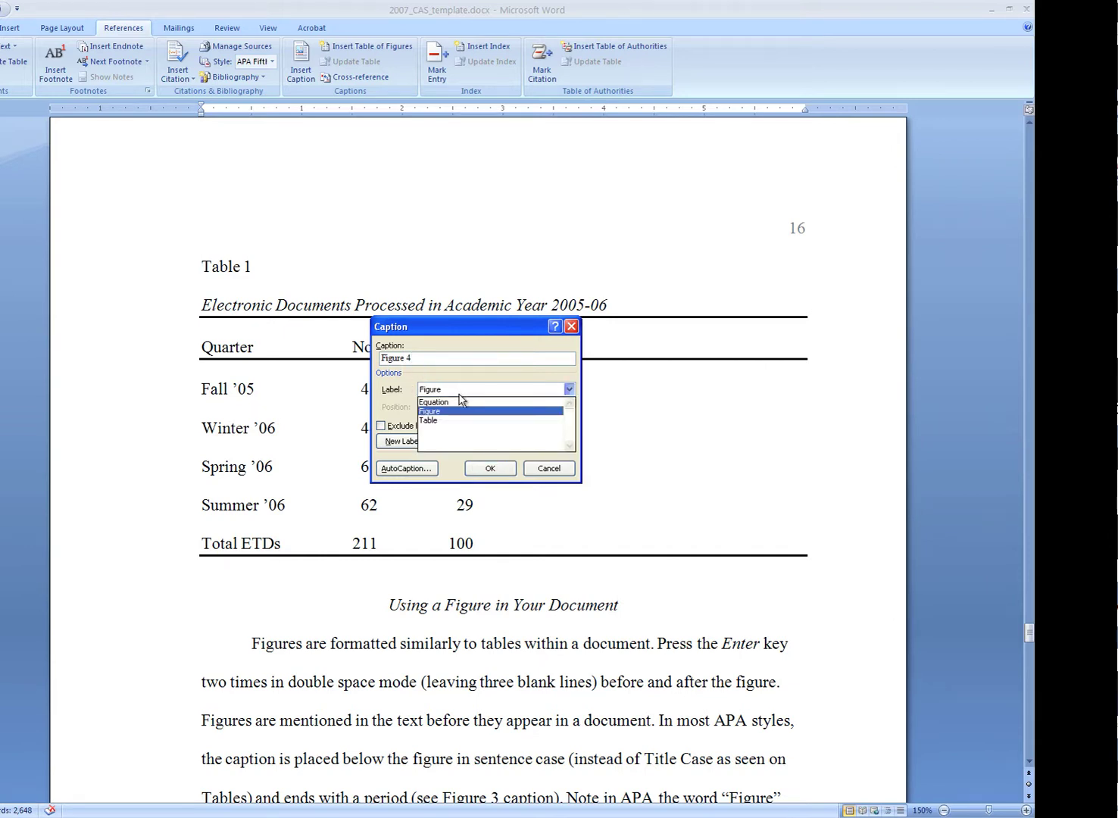
pyautogui.click(450, 423)
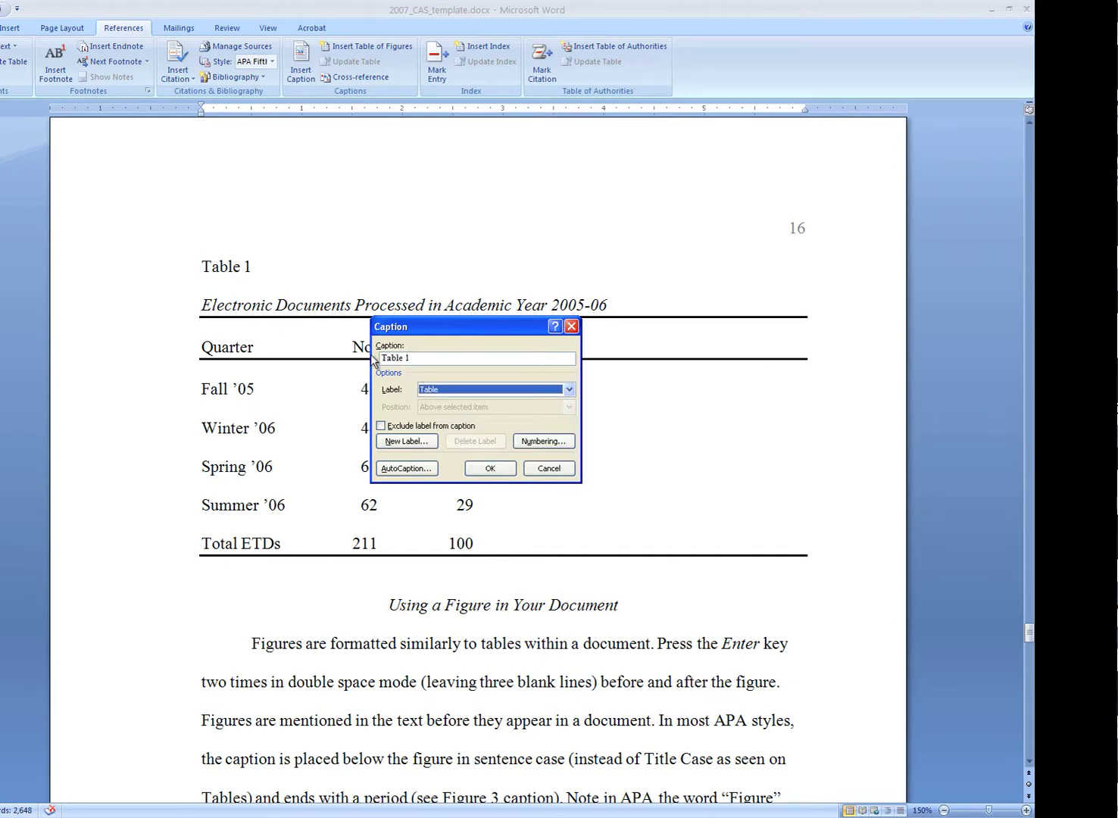
pyautogui.click(489, 469)
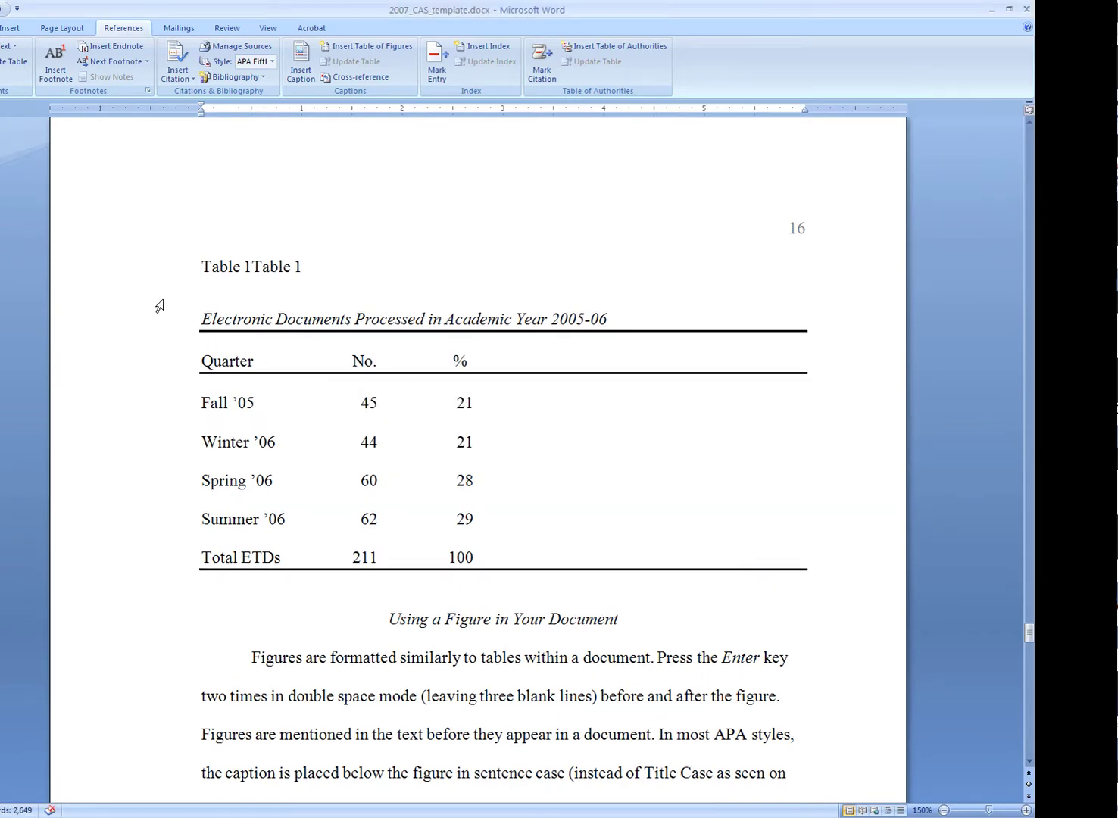
# Step: Delete the duplicated 'Table 1' text and the empty line below the caption
pyautogui.click(137, 269)
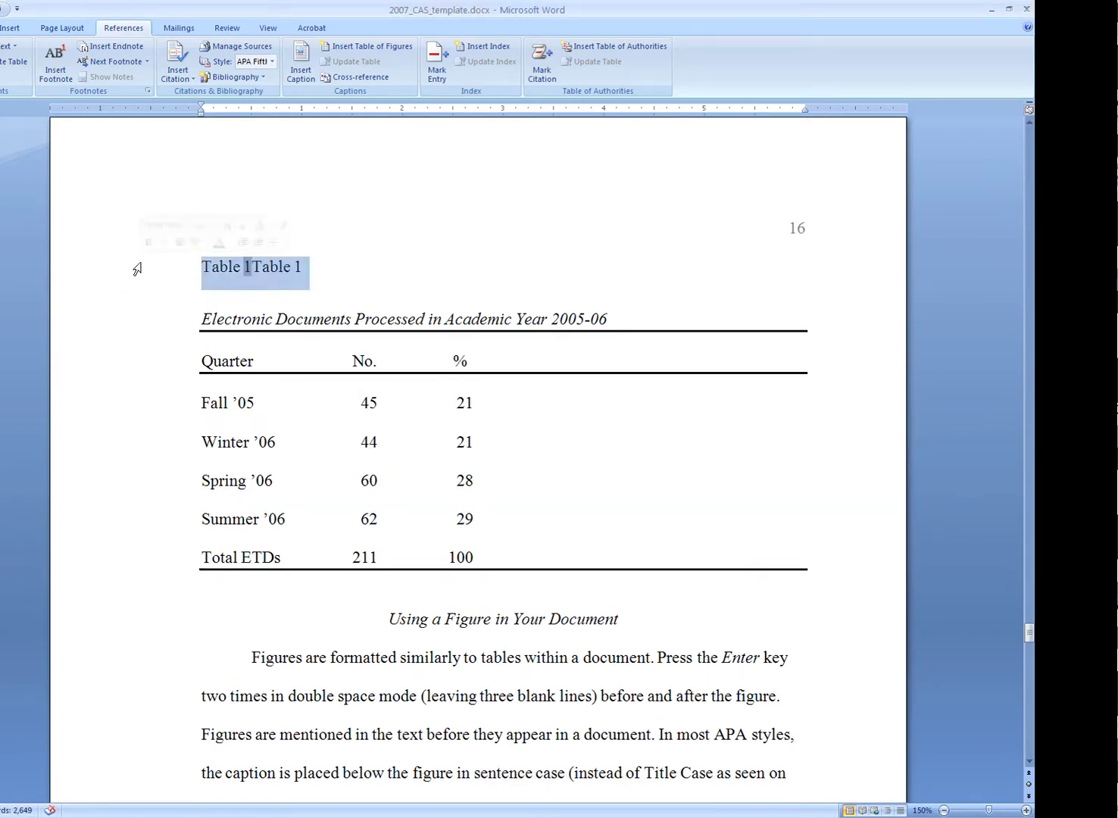
pyautogui.click(323, 271)
pyautogui.moveTo(254, 269); pyautogui.dragTo(300, 269)
pyautogui.click(302, 271)
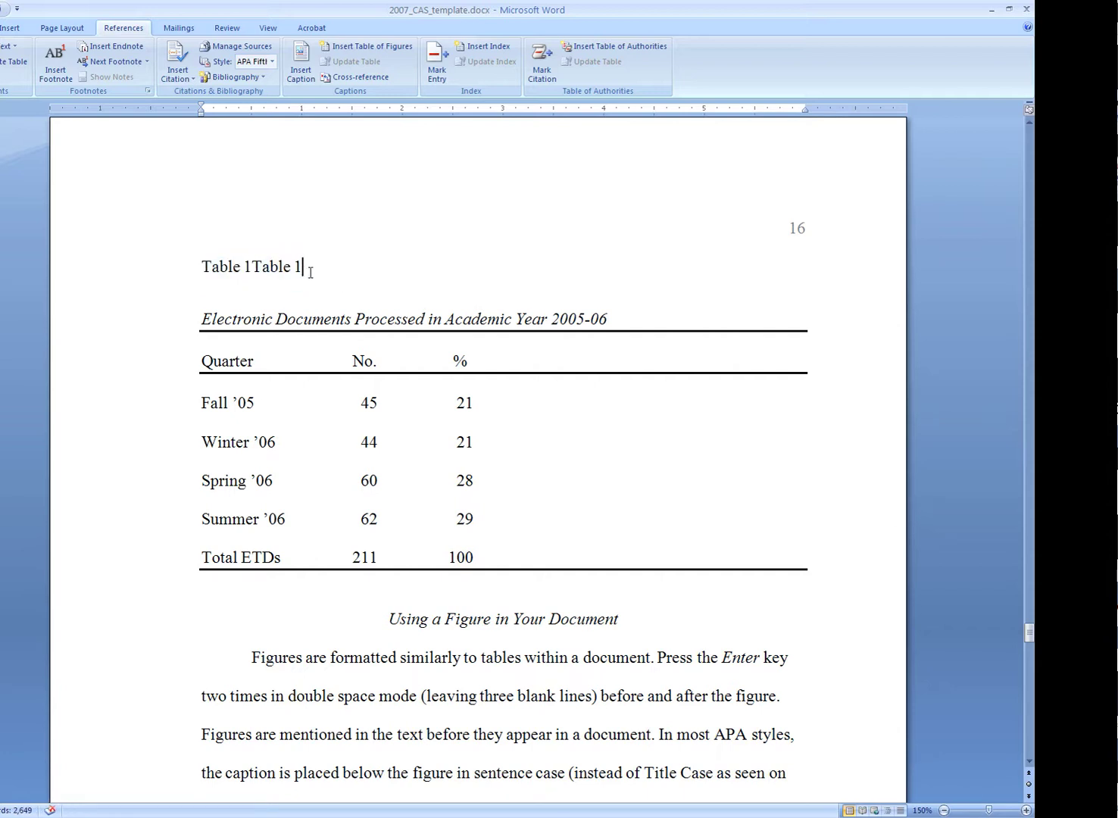
pyautogui.press('BackSpace')
pyautogui.press('BackSpace')
pyautogui.press('BackSpace')
pyautogui.press('BackSpace')
pyautogui.press('BackSpace')
pyautogui.press('BackSpace')
pyautogui.press('BackSpace')
pyautogui.click(174, 288)
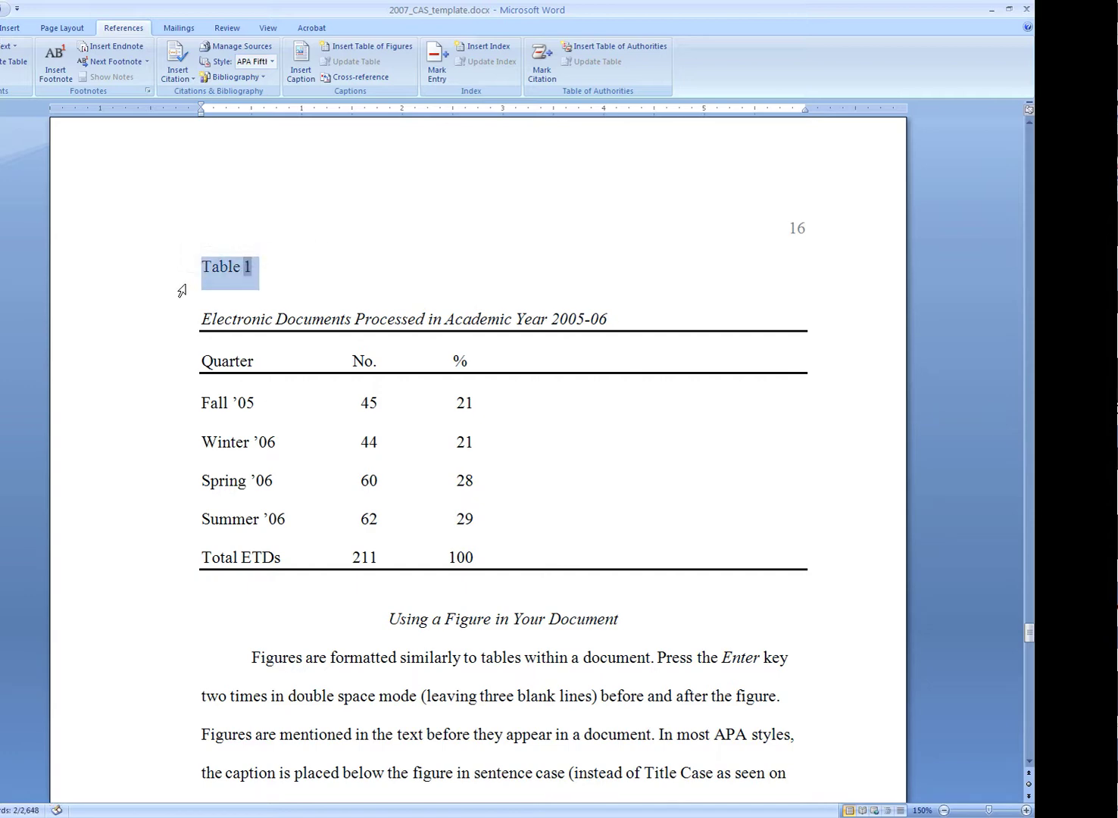
pyautogui.scroll(3, 122, 207)
pyautogui.scroll(-3, 126, 204)
pyautogui.click(157, 299)
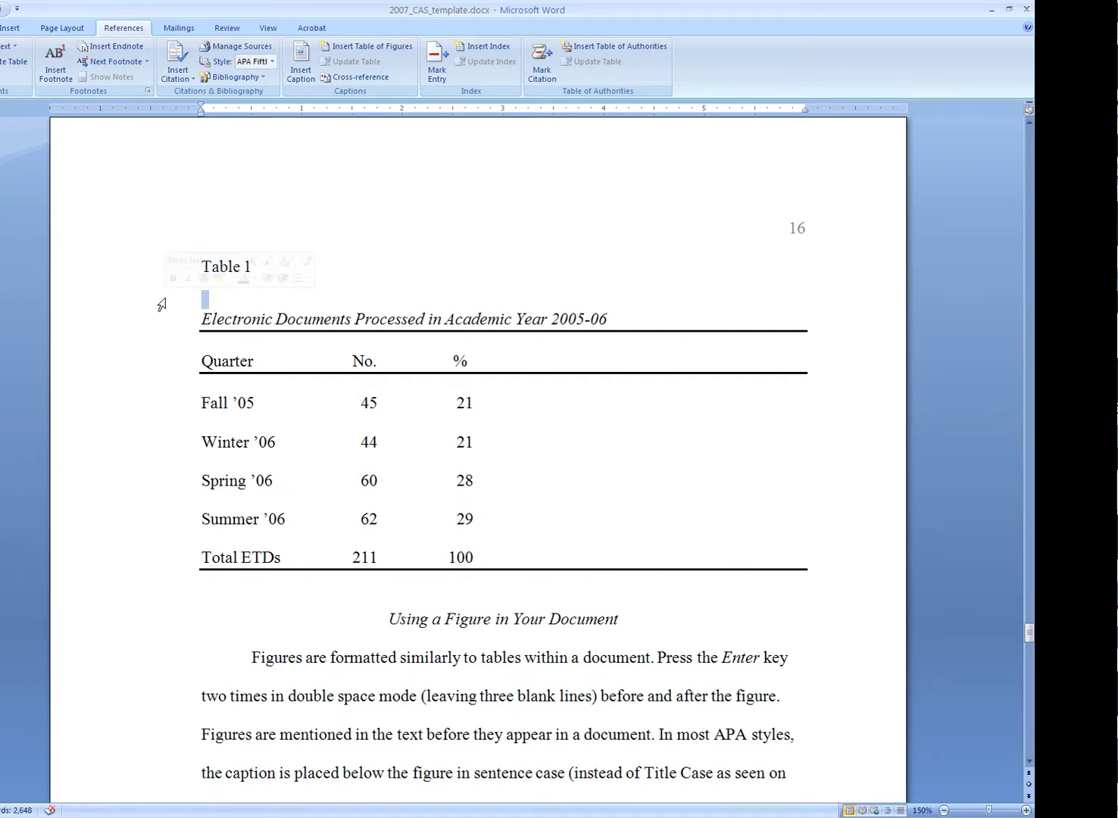
pyautogui.press('BackSpace')
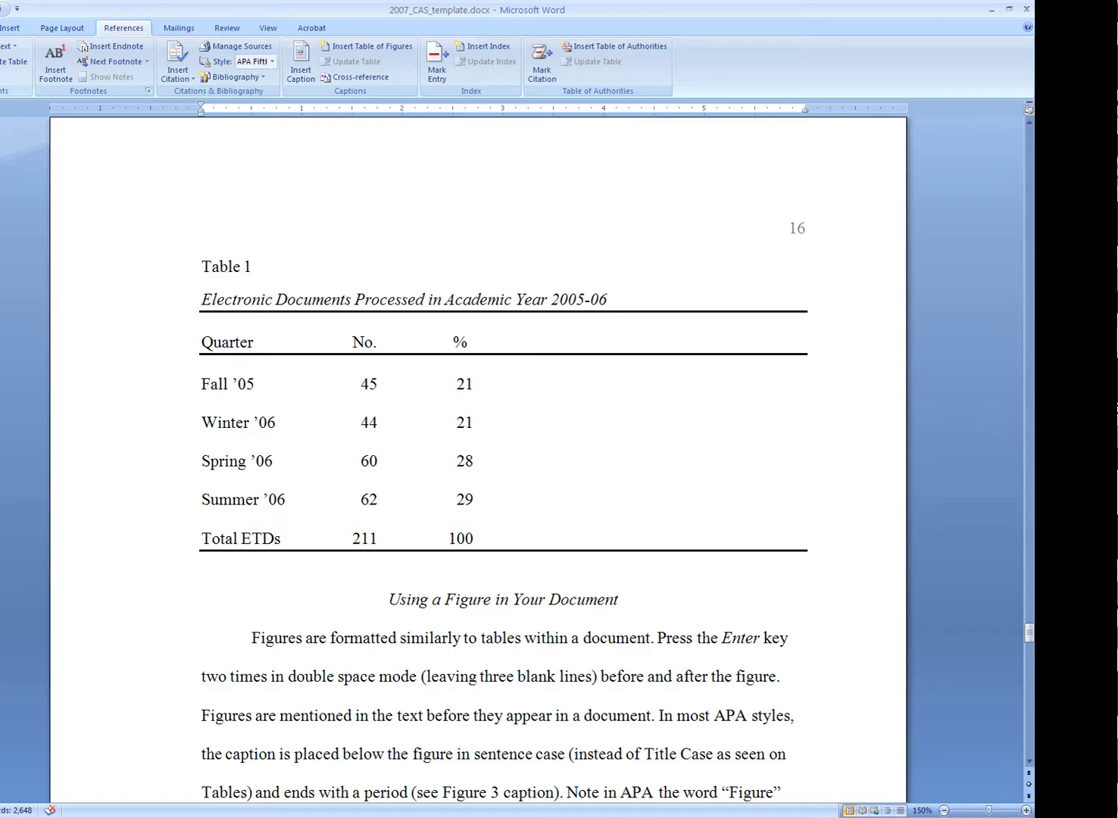
pyautogui.scroll(10, 392, 422)
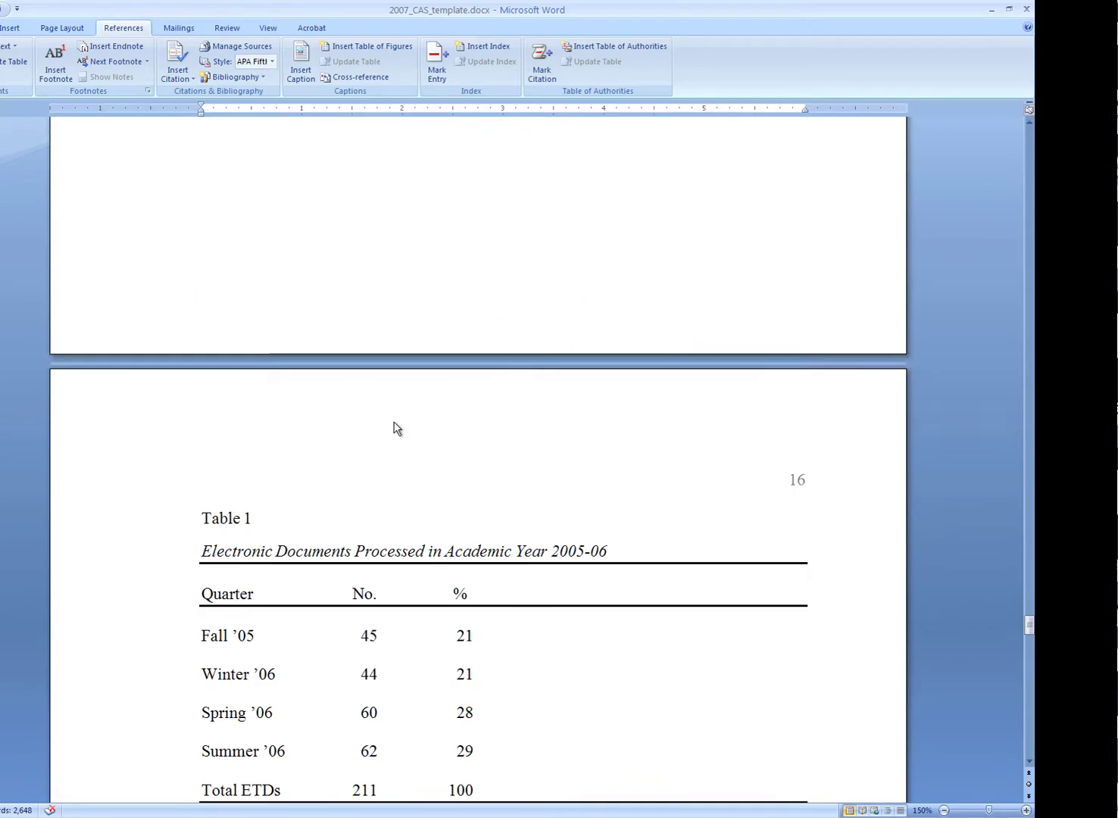
# Step: Add blank lines above the old Table 1 entry and insert a generated List of Tables there
pyautogui.scroll(20, 392, 422)
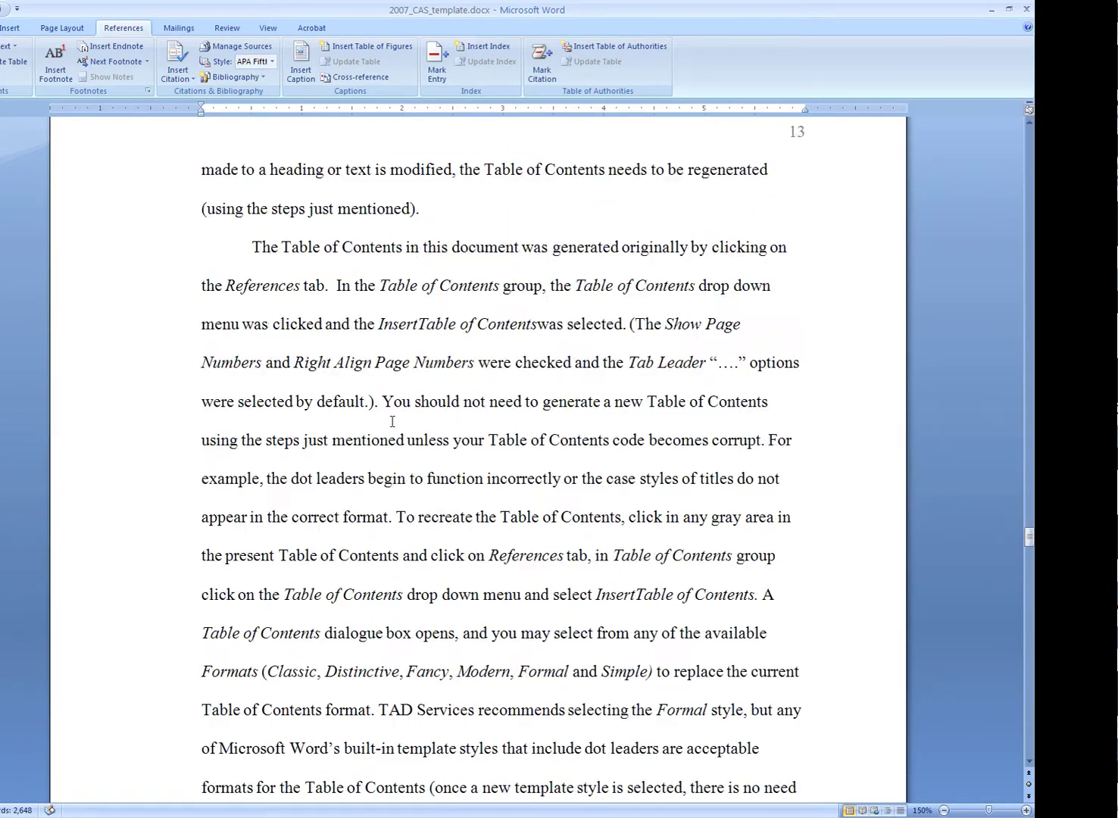
pyautogui.click(202, 391)
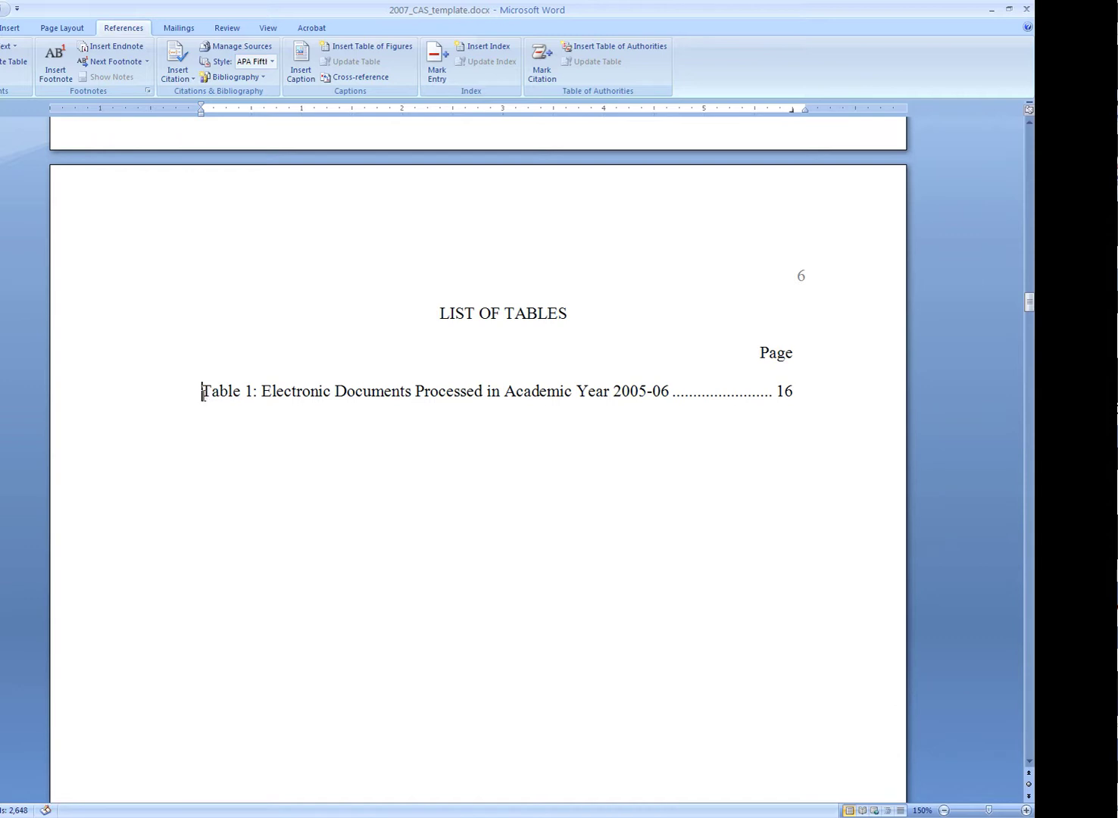
pyautogui.press('Return')
pyautogui.press('Up')
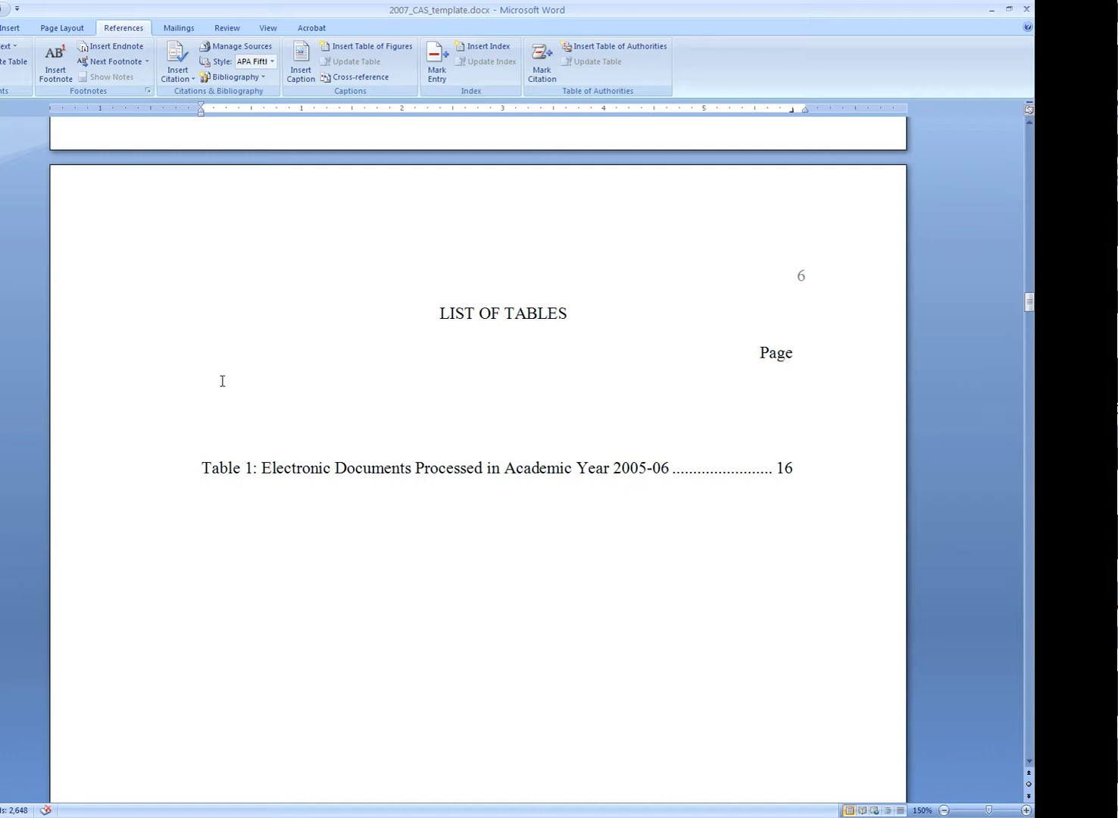
pyautogui.click(369, 48)
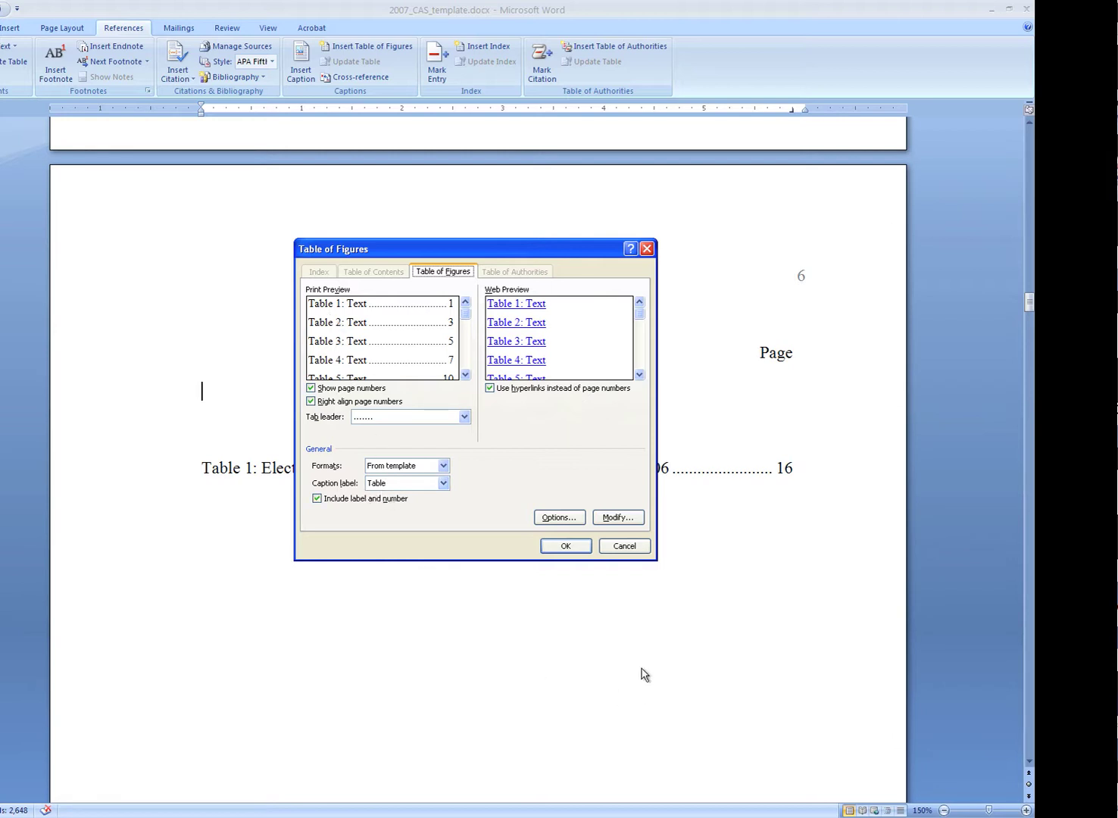
pyautogui.click(570, 549)
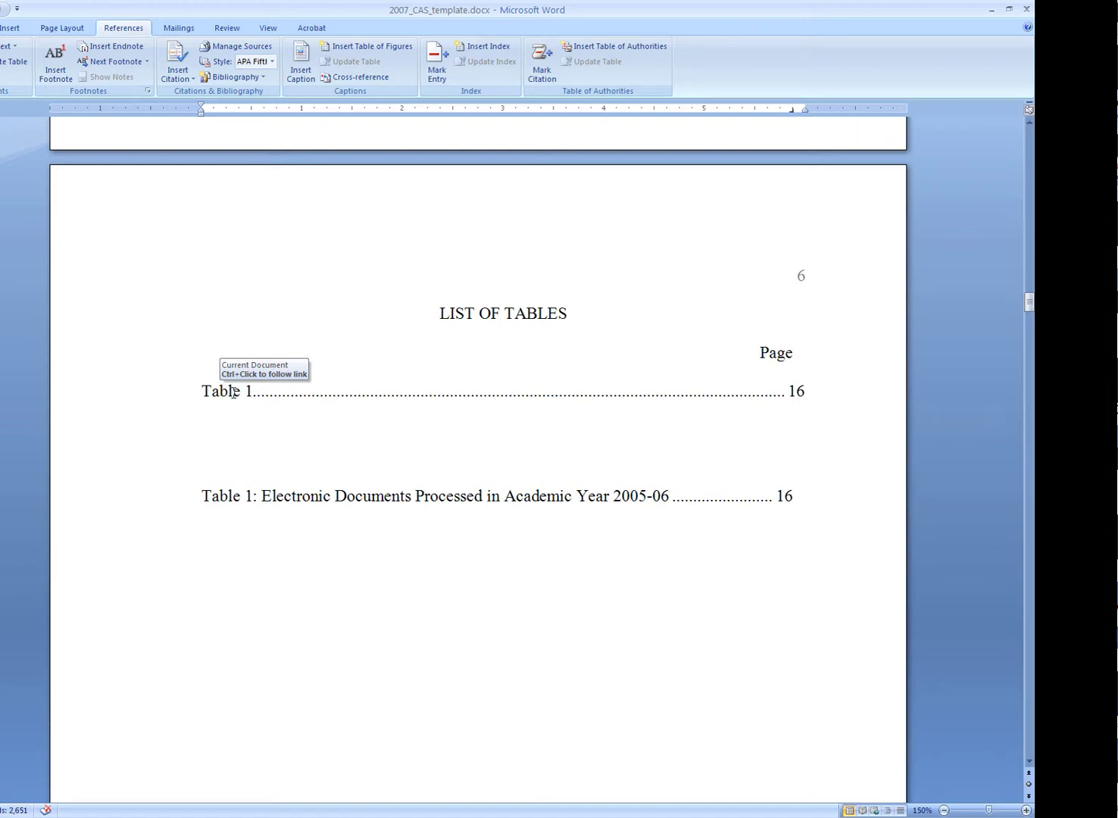
# Step: Jump from the list entry to Table 1 on page 16 and show formatting marks
pyautogui.keyDown('ctrl'); pyautogui.click(235, 399); pyautogui.keyUp('ctrl')
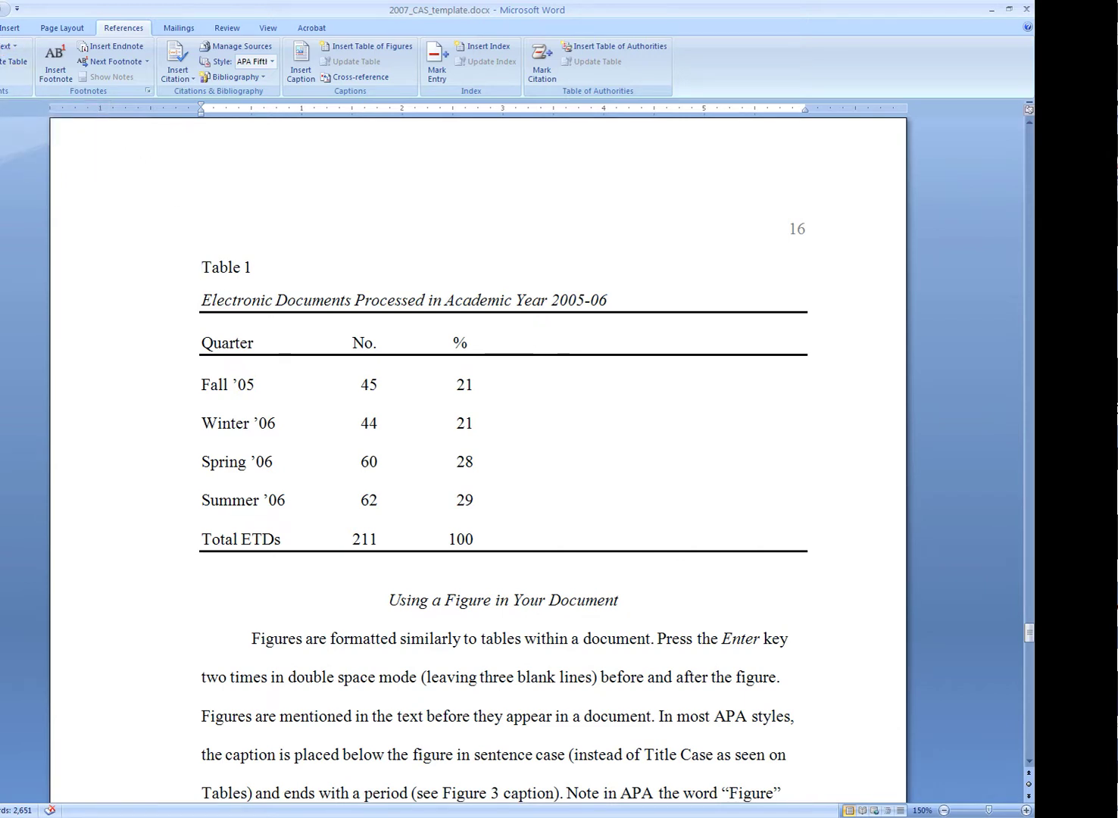
pyautogui.scroll(3, 11, 53)
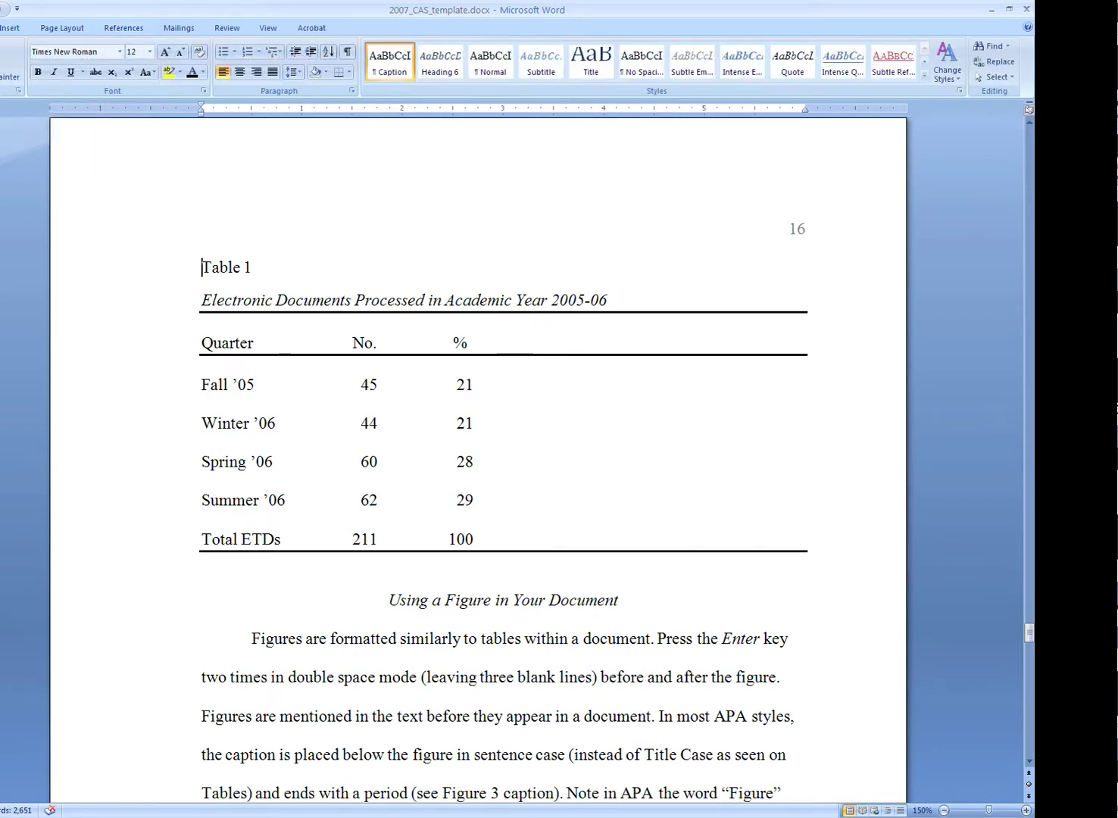
pyautogui.click(348, 53)
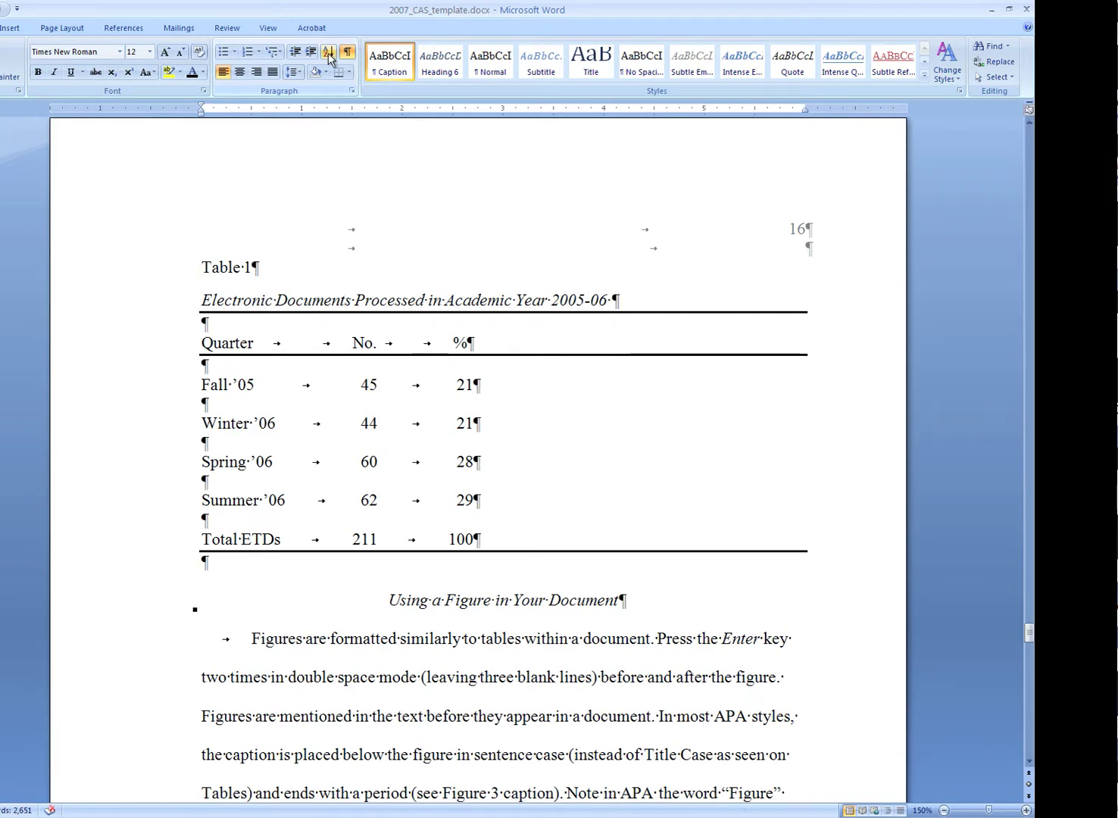
pyautogui.scroll(-1, 261, 271)
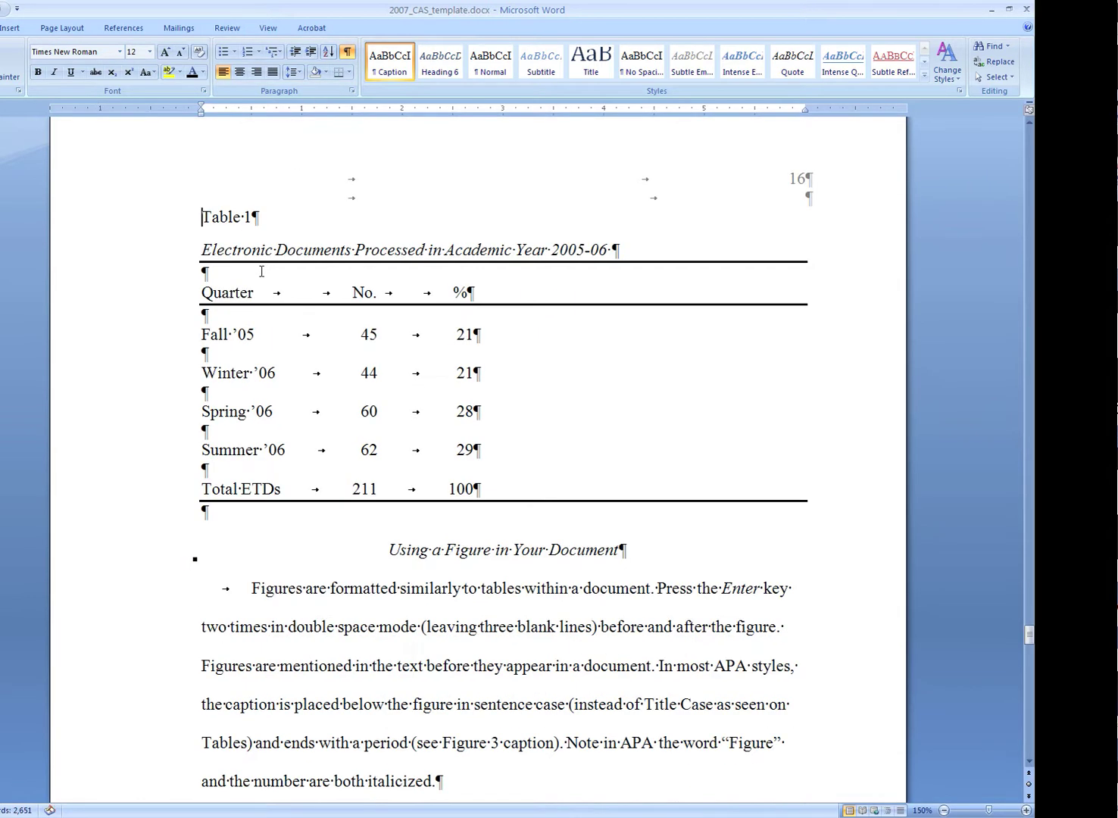
pyautogui.scroll(1, 262, 271)
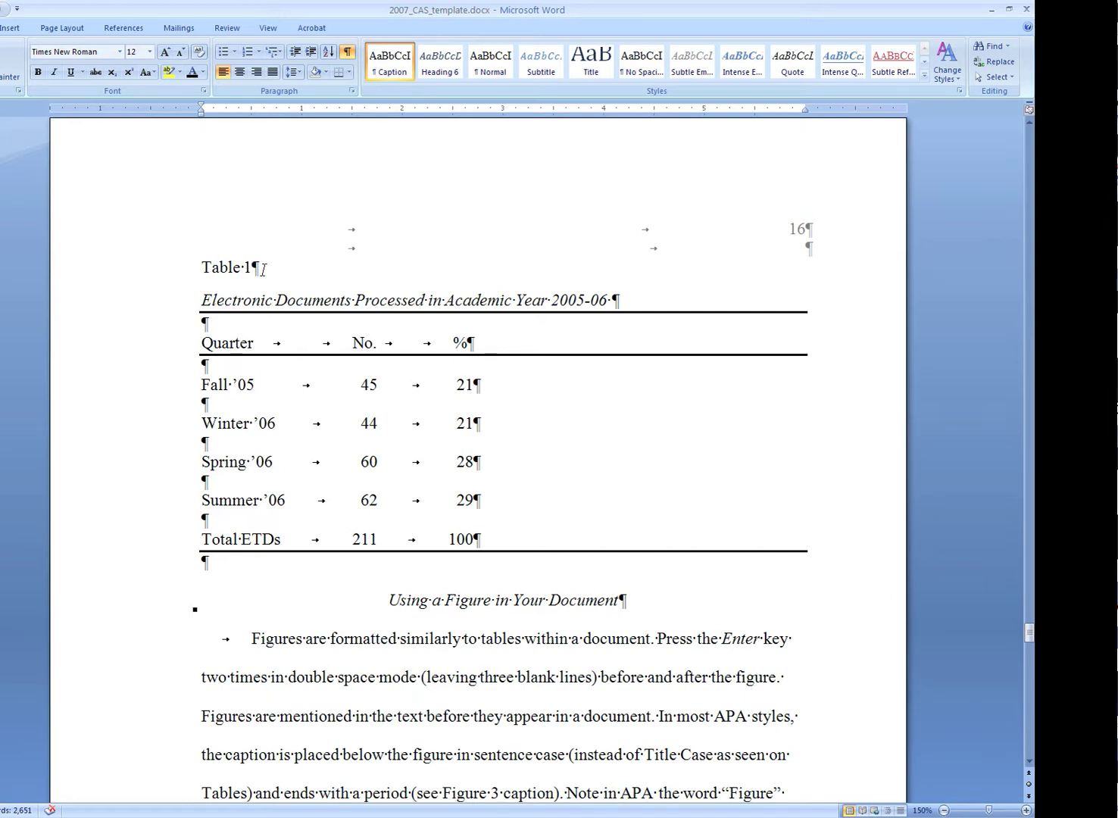
# Step: Join the italic title to the Table 1 label with two line breaks and single spacing
pyautogui.press('Delete')
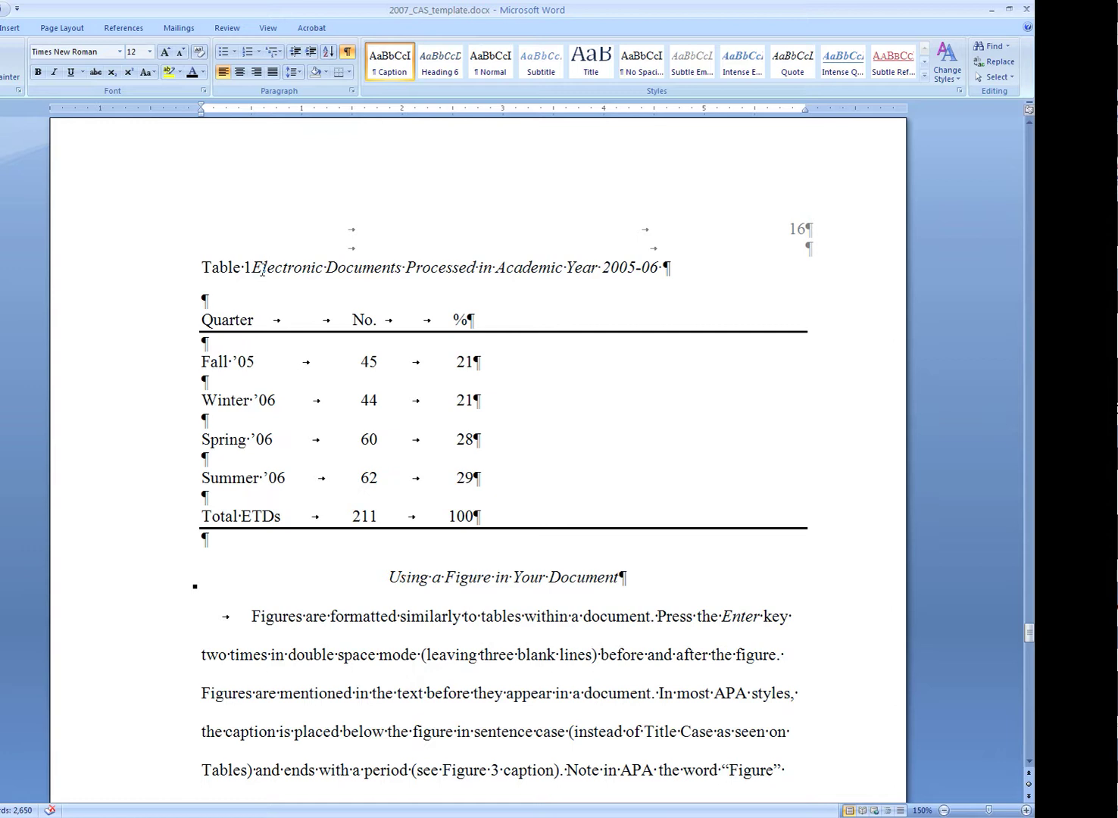
pyautogui.hotkey('shift', 'Return')
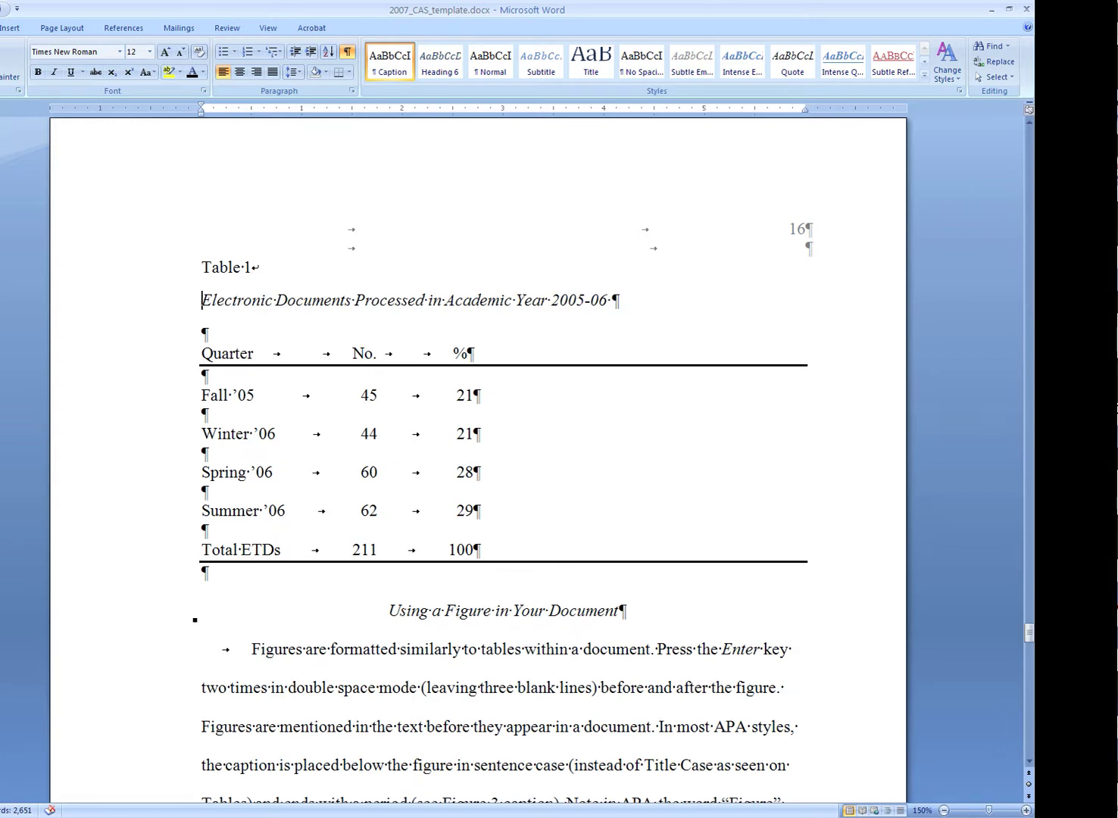
pyautogui.hotkey('ctrl', '1')
pyautogui.click(292, 72)
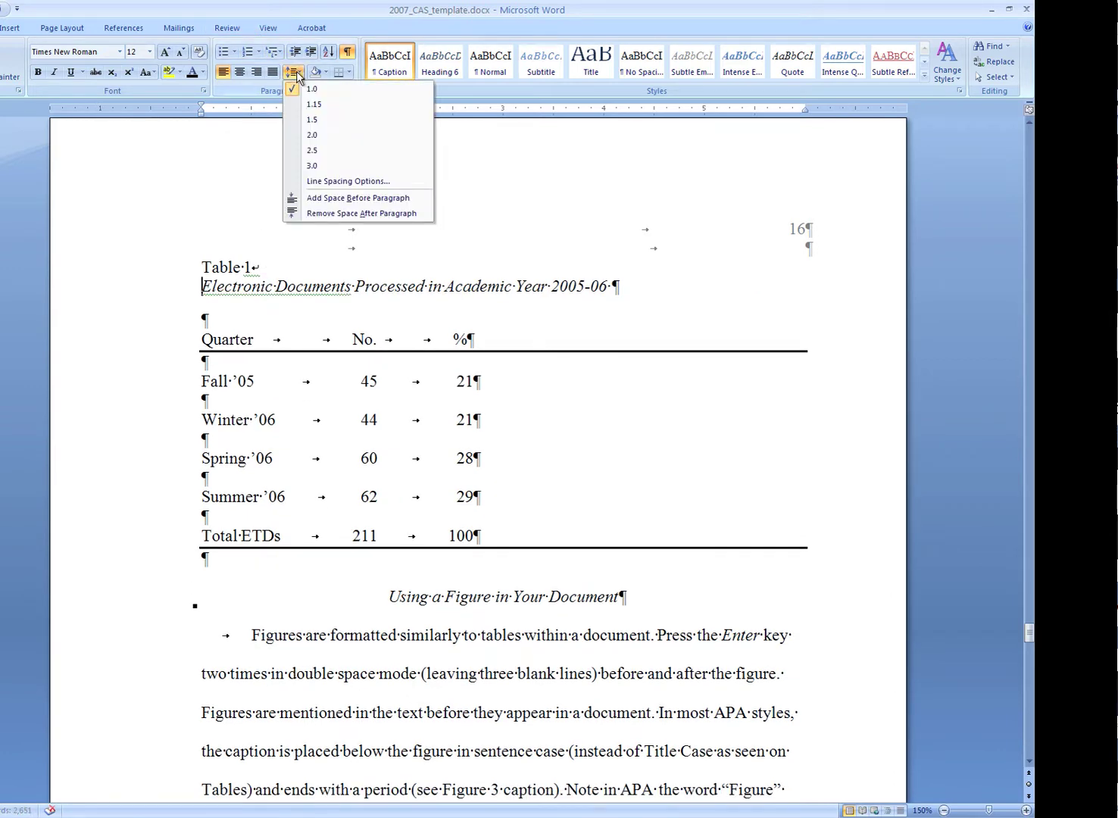
pyautogui.click(301, 89)
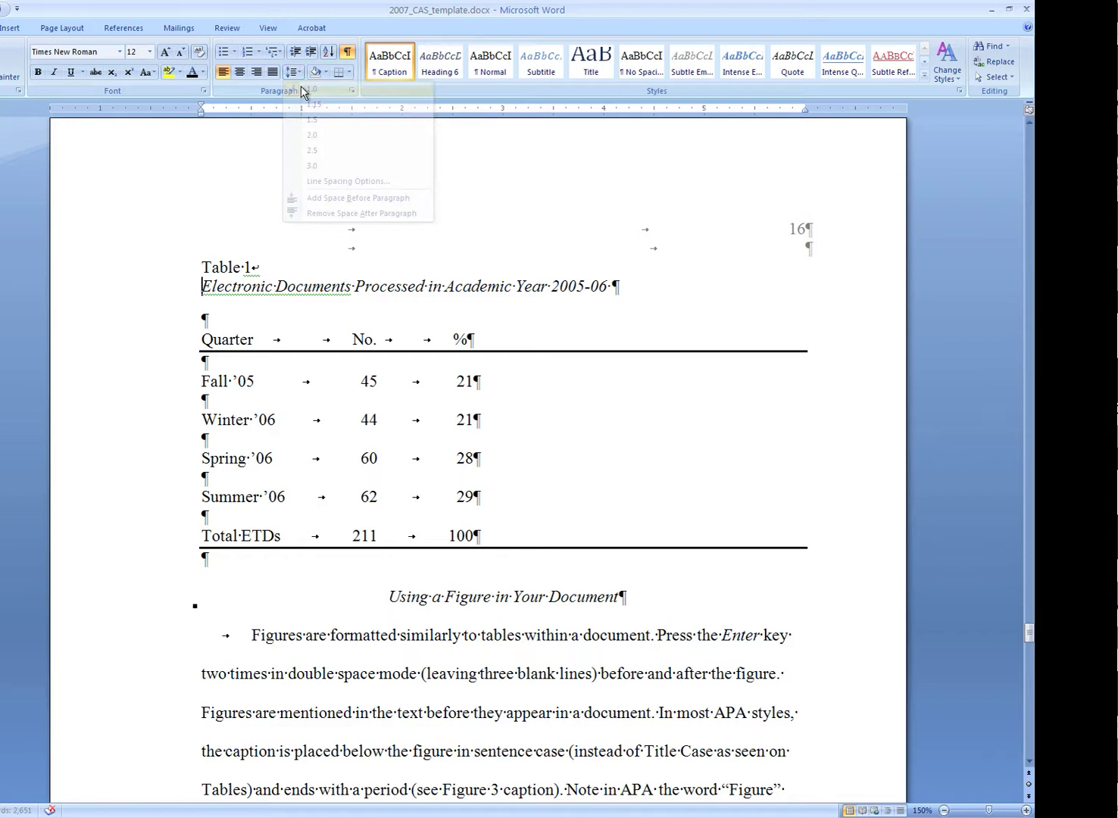
pyautogui.click(267, 275)
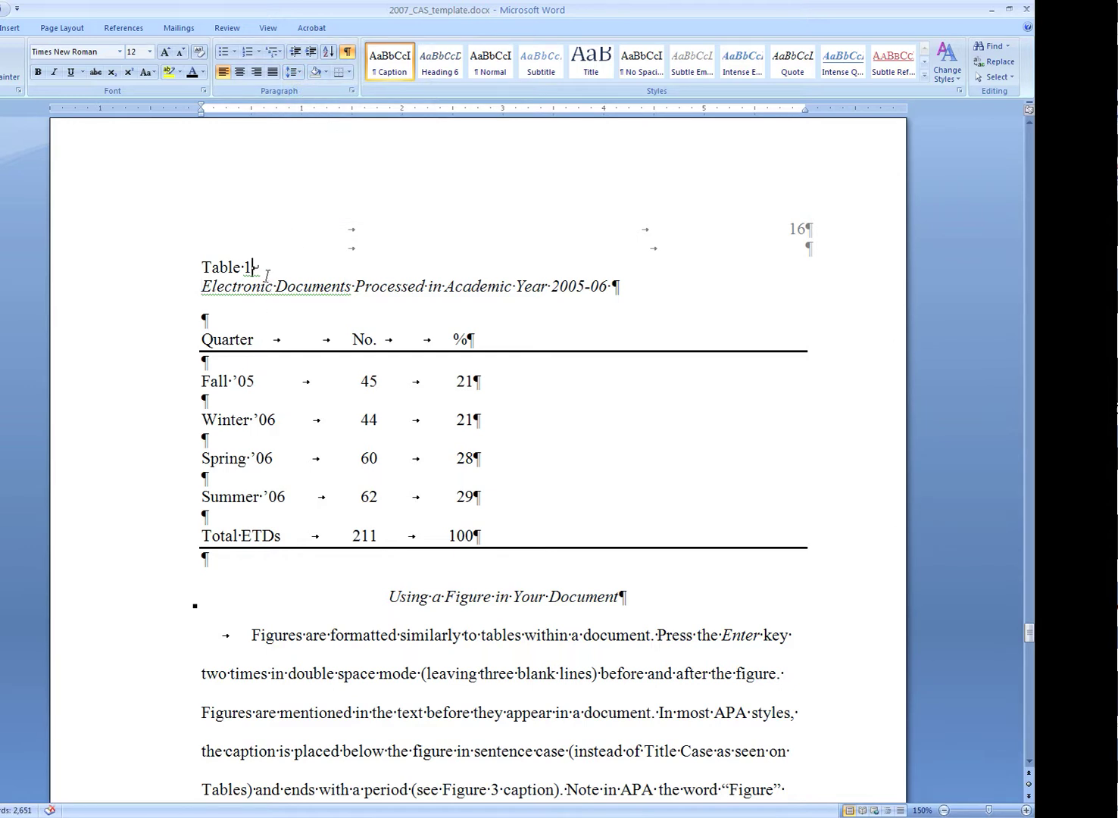
pyautogui.hotkey('shift', 'Return')
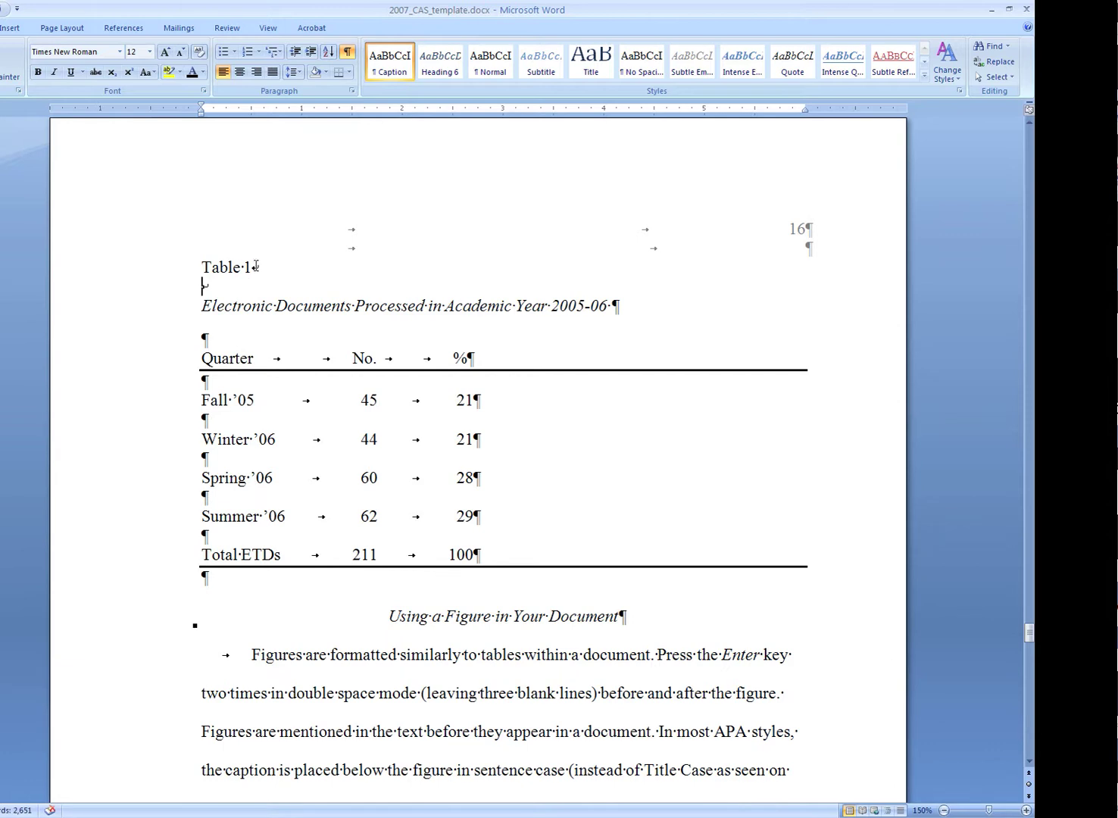
pyautogui.moveTo(251, 266); pyautogui.dragTo(261, 270)
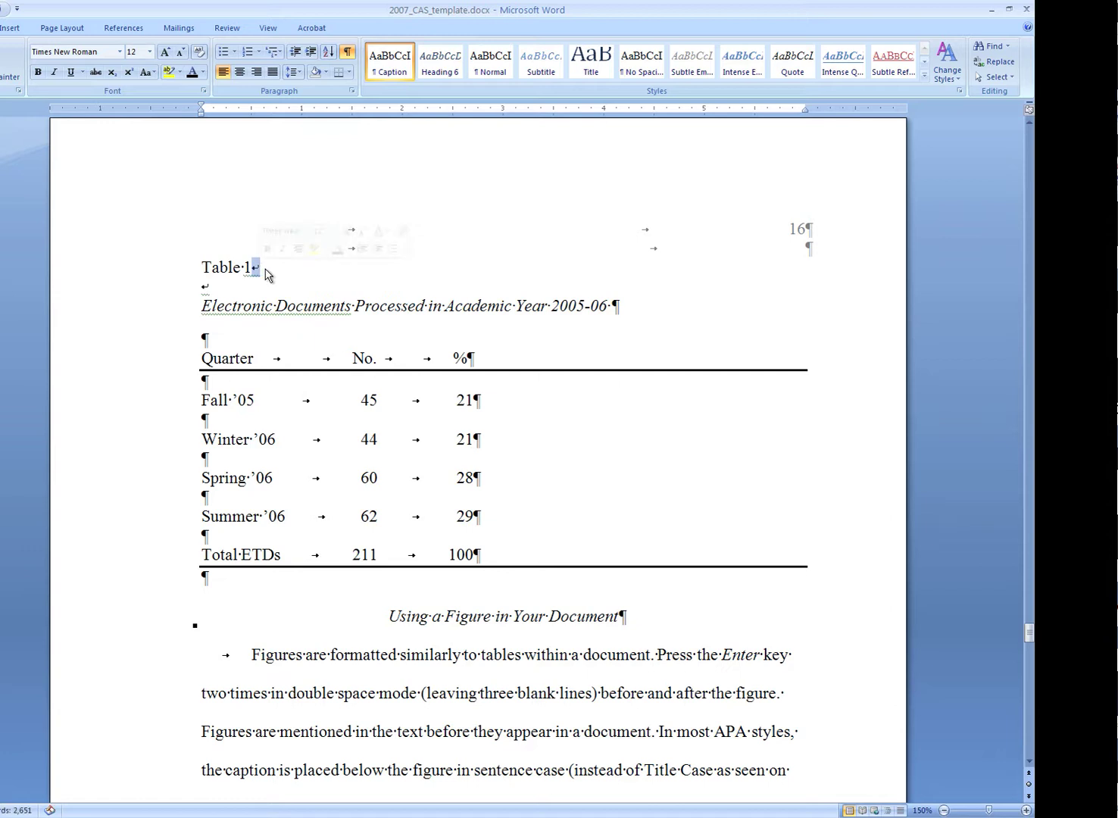
pyautogui.click(267, 274)
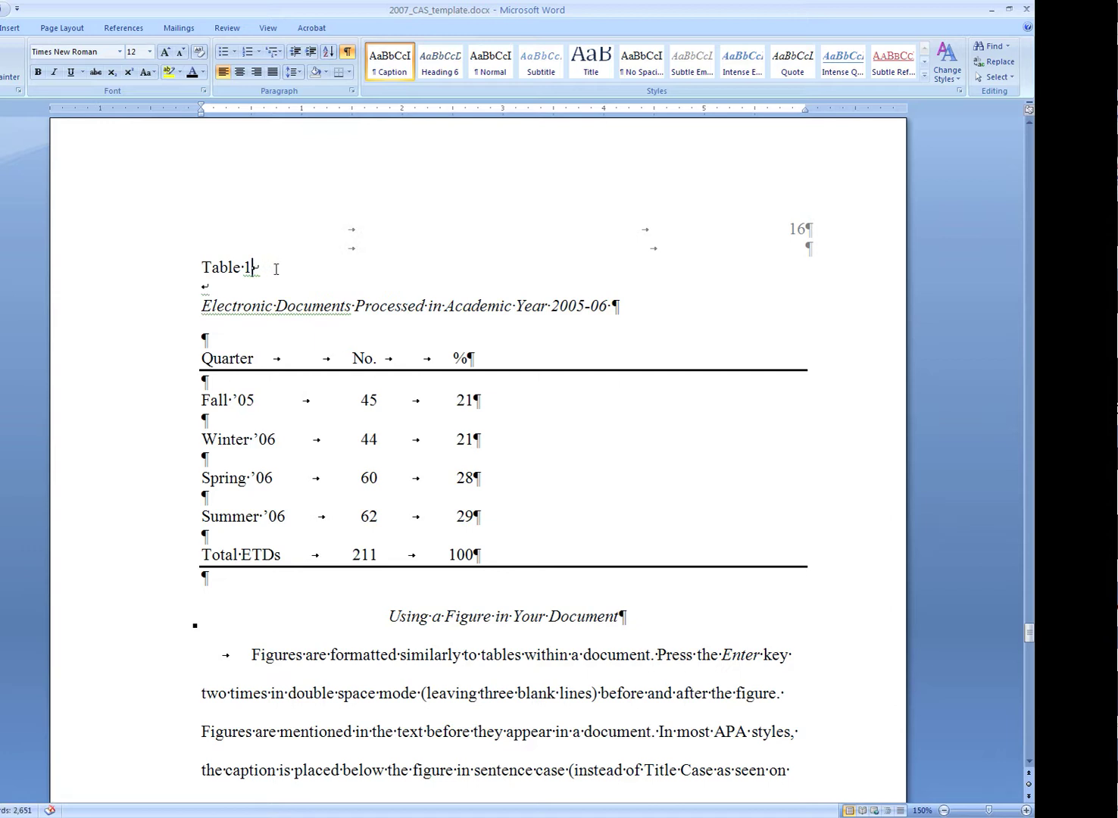
# Step: Add a top border to the empty paragraph above the Table 1 column headings
pyautogui.click(203, 267)
pyautogui.moveTo(203, 266); pyautogui.dragTo(251, 267)
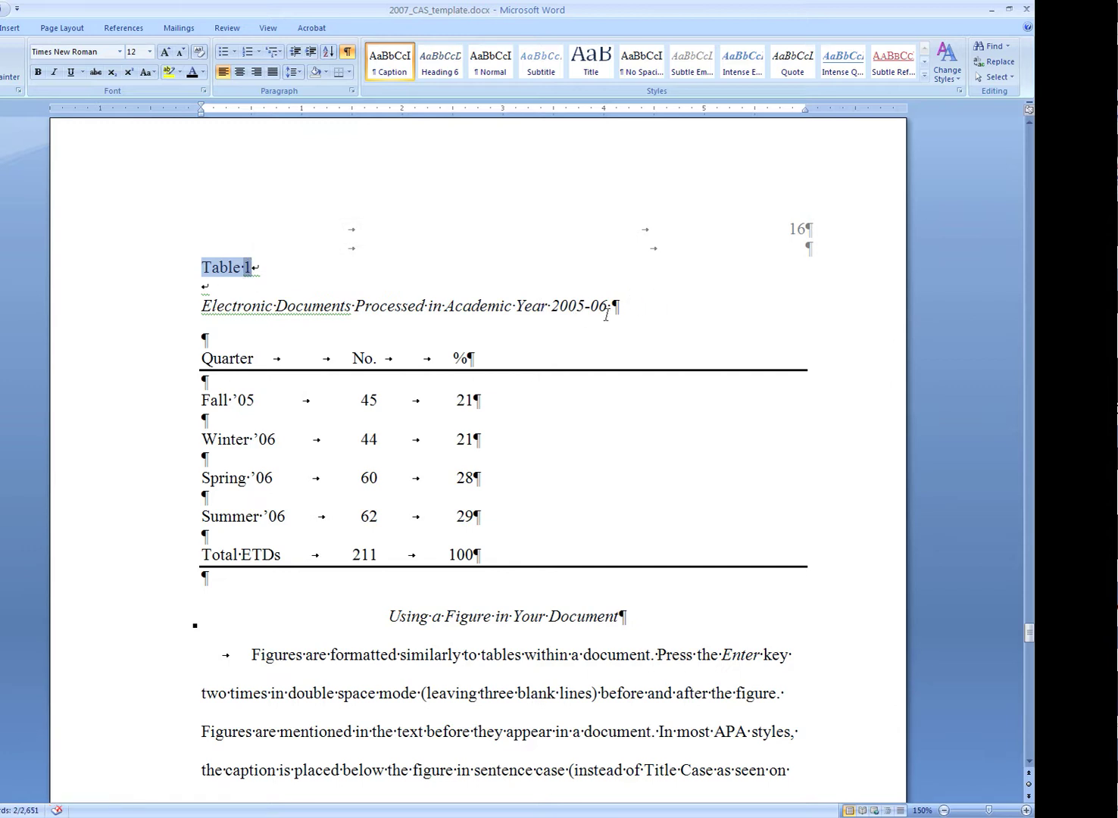
pyautogui.click(184, 341)
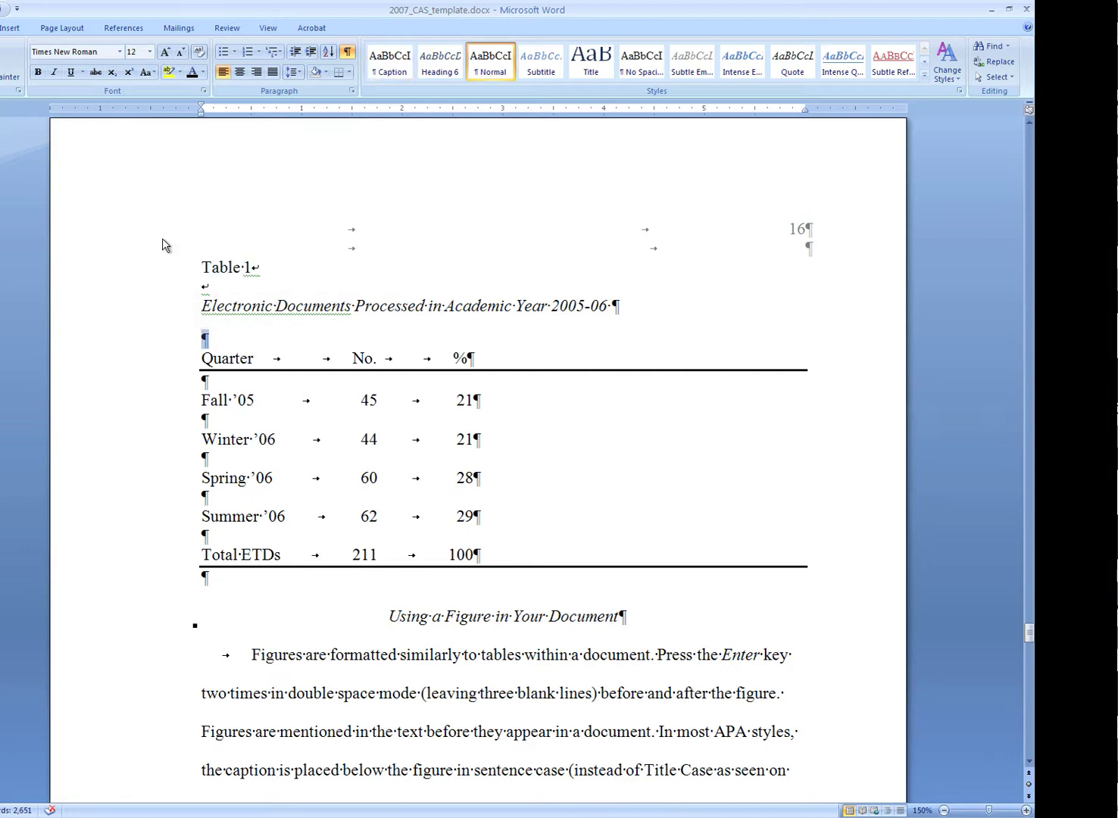
pyautogui.click(349, 72)
pyautogui.click(352, 105)
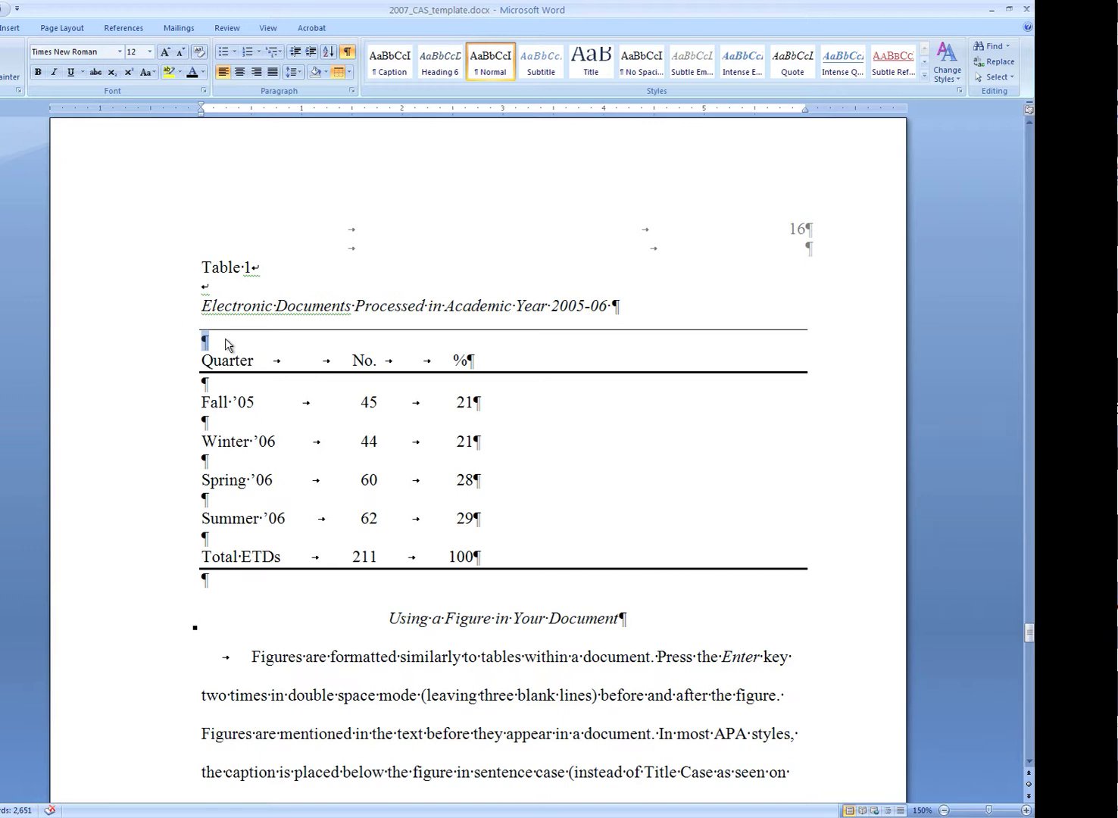
# Step: Set the border width to 1½ pt in Borders and Shading and reapply the top border
pyautogui.click(350, 72)
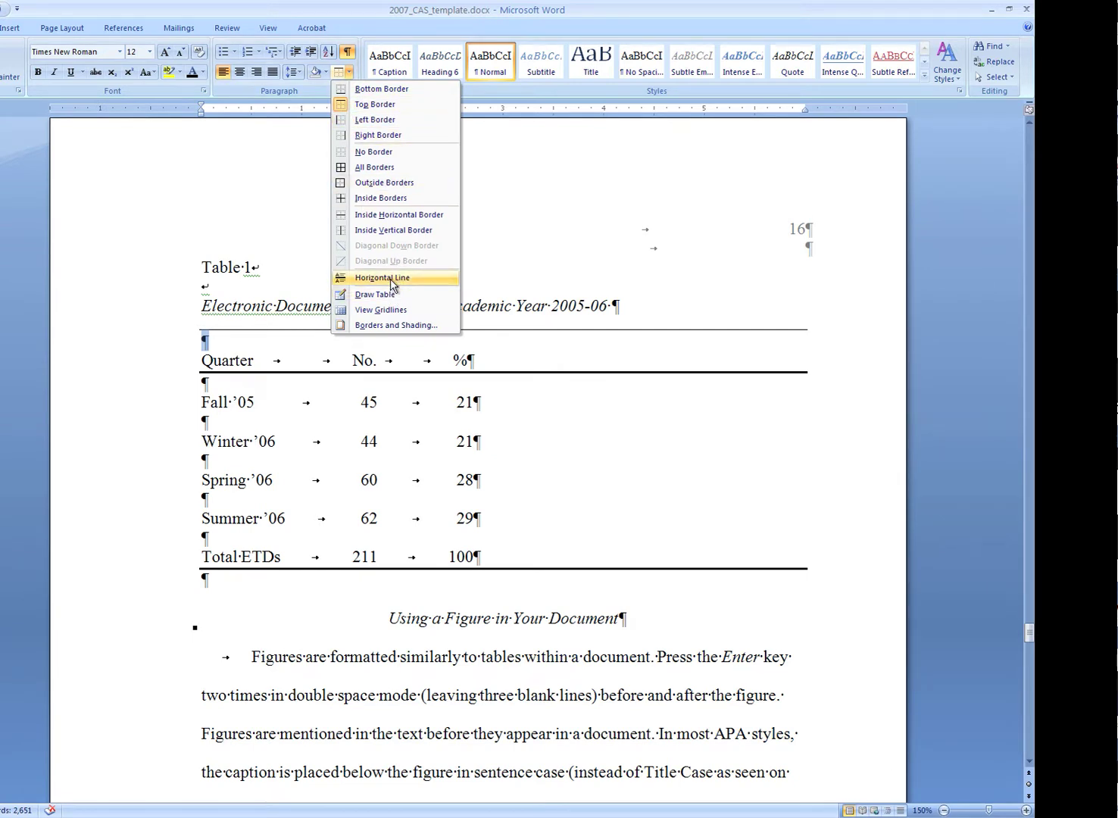
pyautogui.click(395, 325)
pyautogui.click(470, 460)
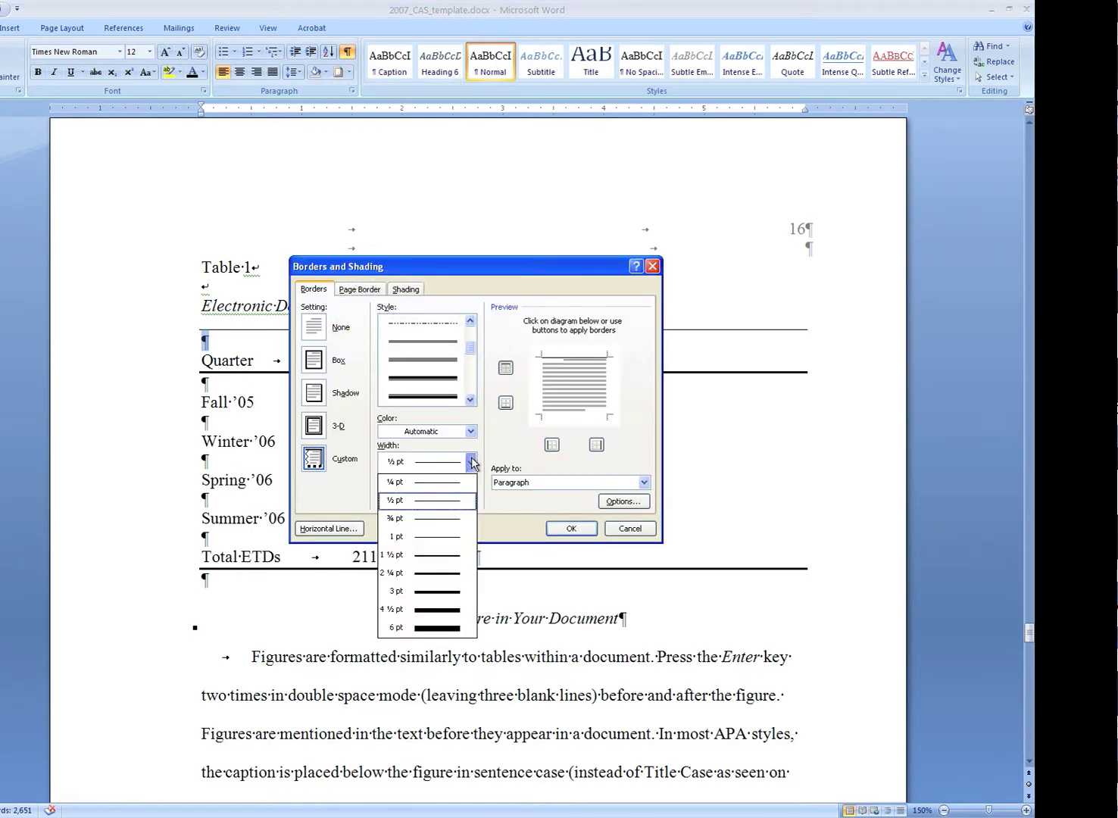
pyautogui.click(453, 556)
pyautogui.click(572, 528)
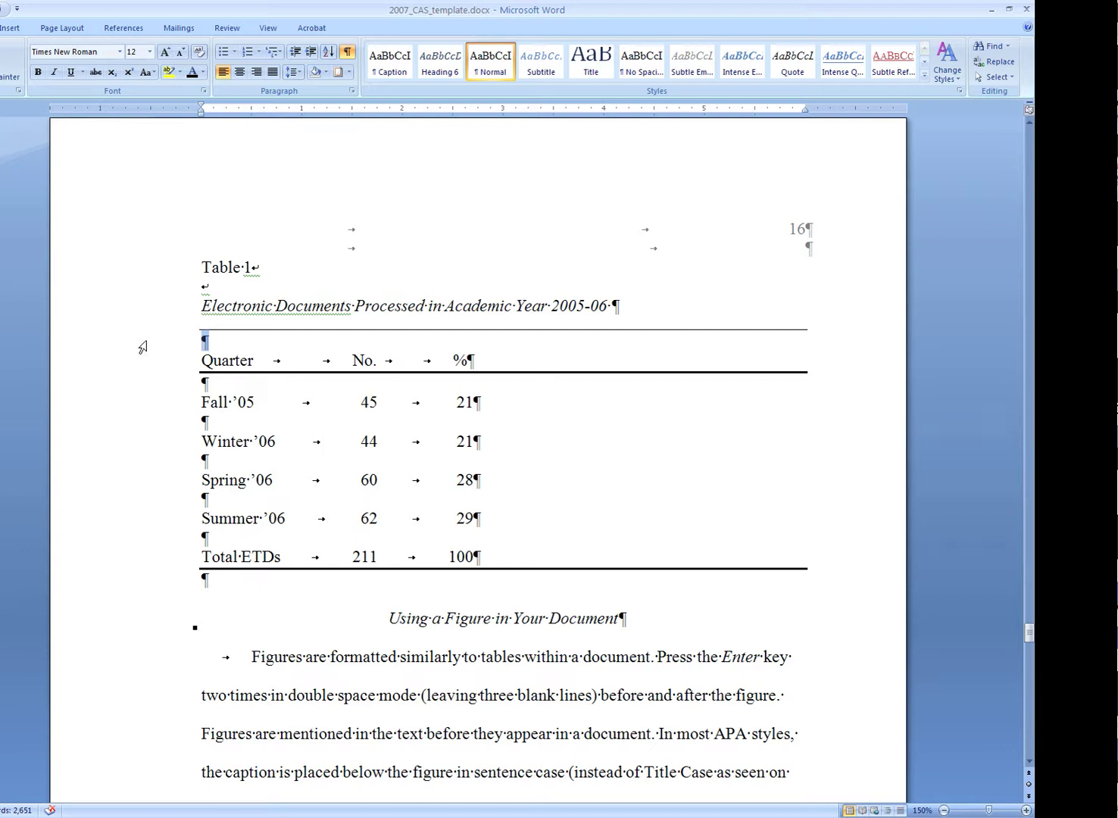
pyautogui.click(347, 75)
pyautogui.click(352, 105)
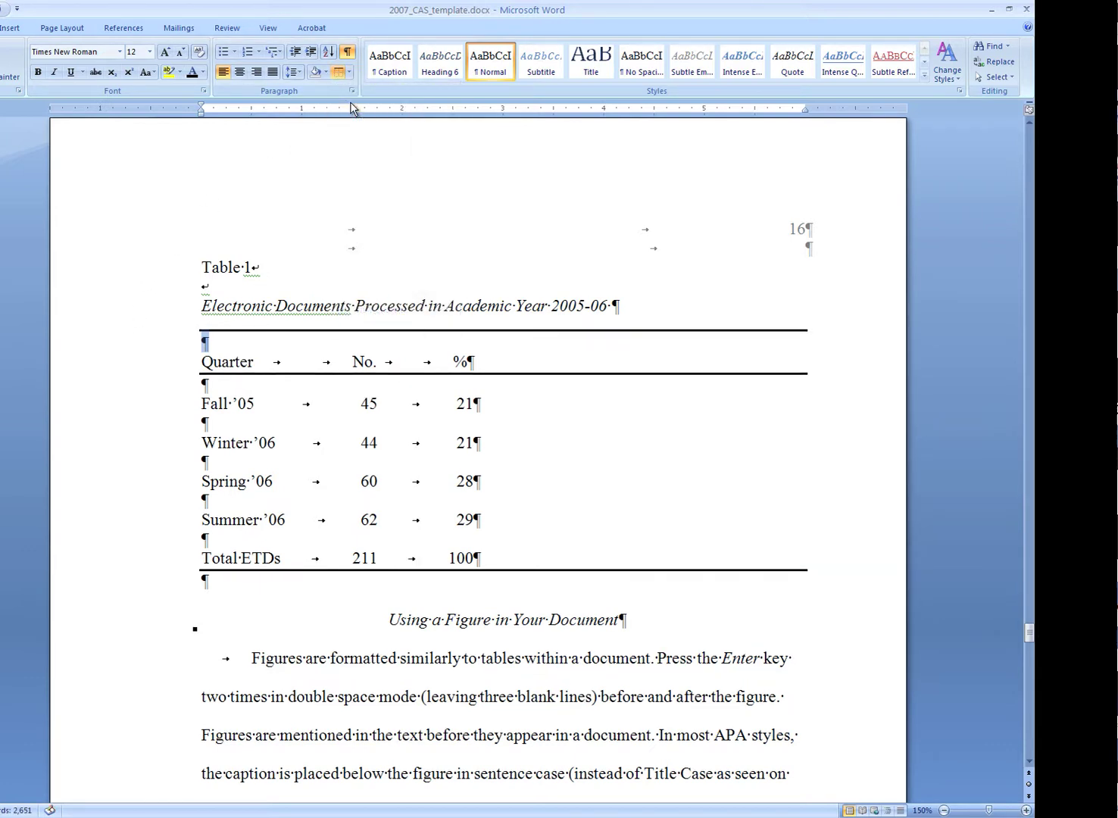
pyautogui.click(755, 388)
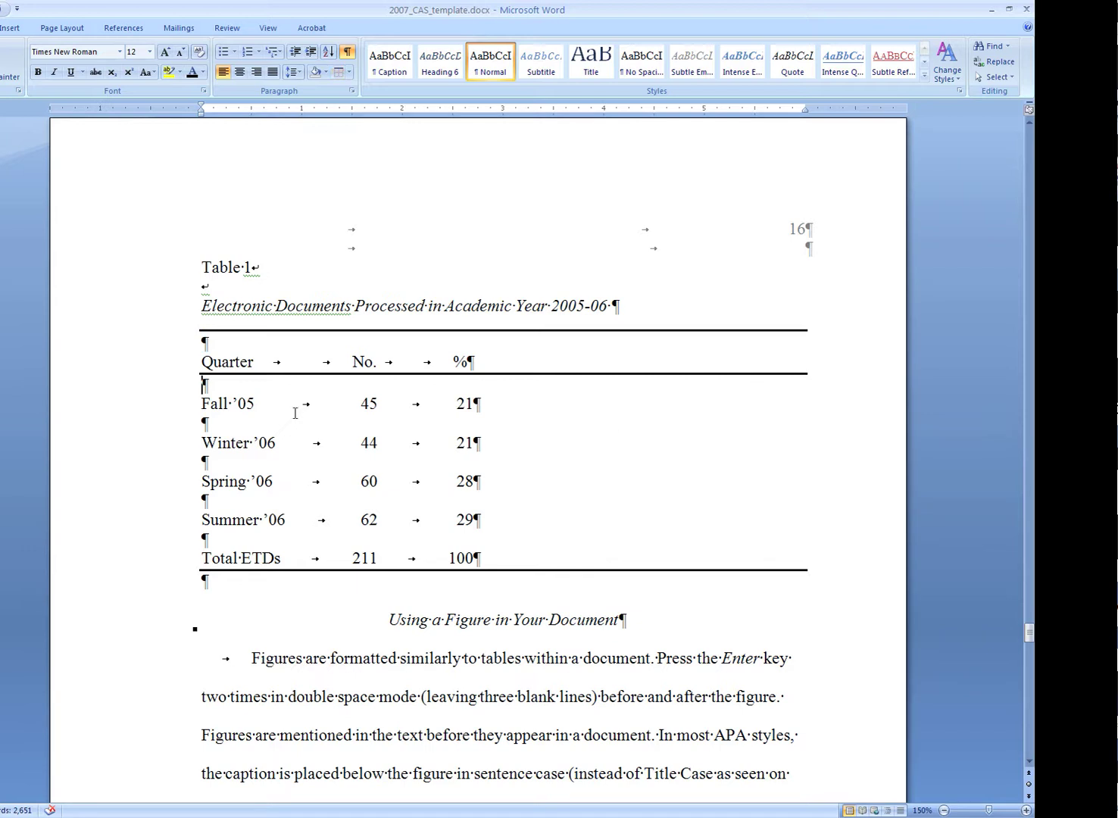
pyautogui.click(142, 317)
pyautogui.click(111, 348)
# Step: Update the entire List of Tables so Table 1 shows its full caption title
pyautogui.moveTo(1029, 636); pyautogui.dragTo(1029, 306)
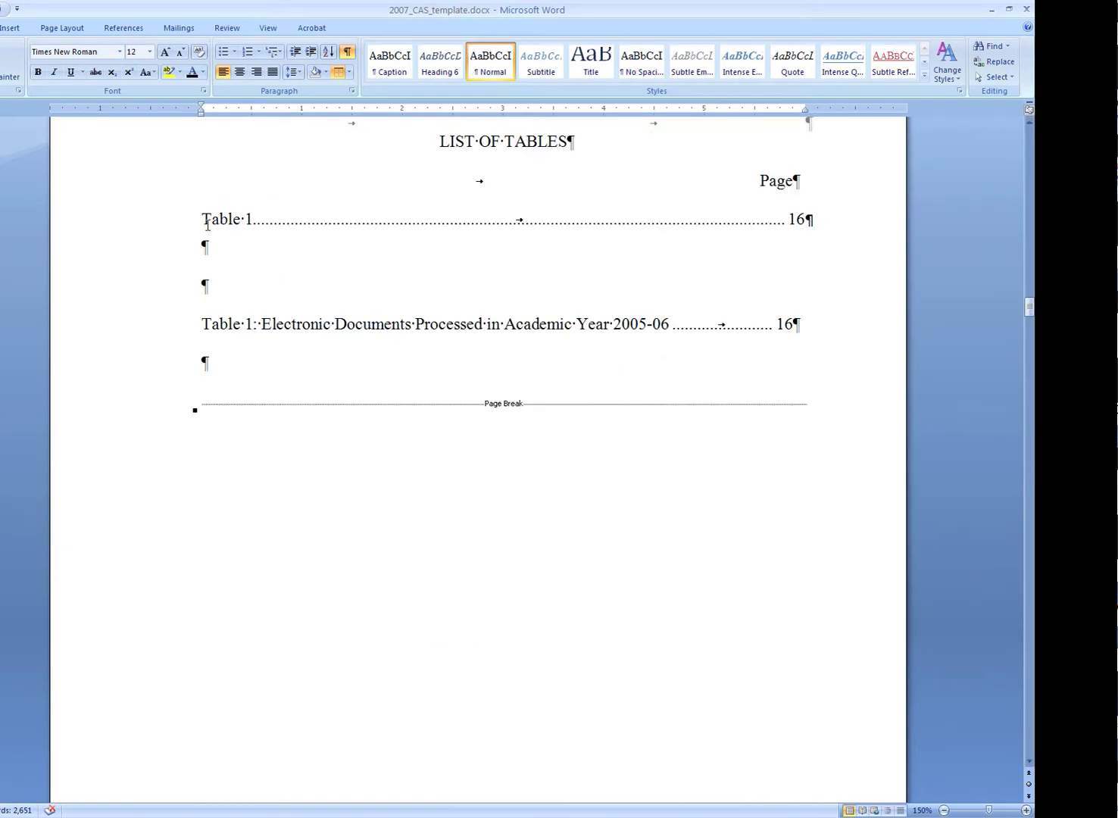
pyautogui.rightClick(214, 224)
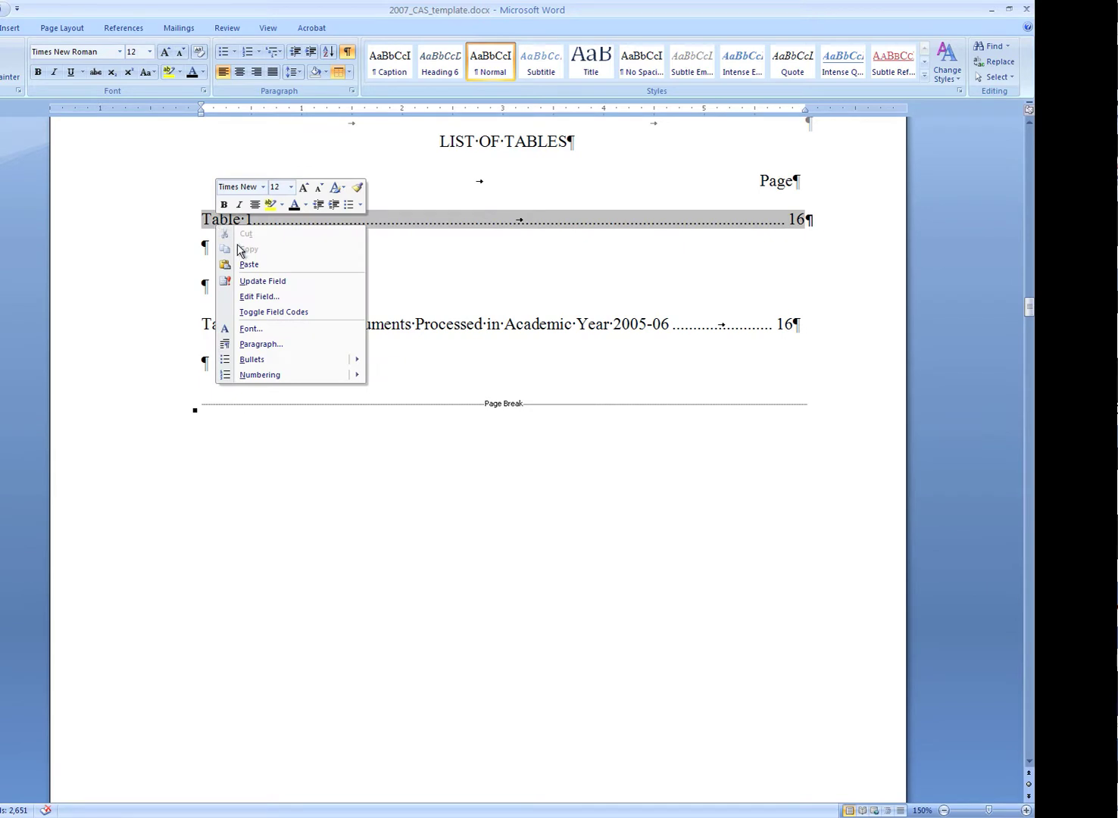
pyautogui.click(250, 282)
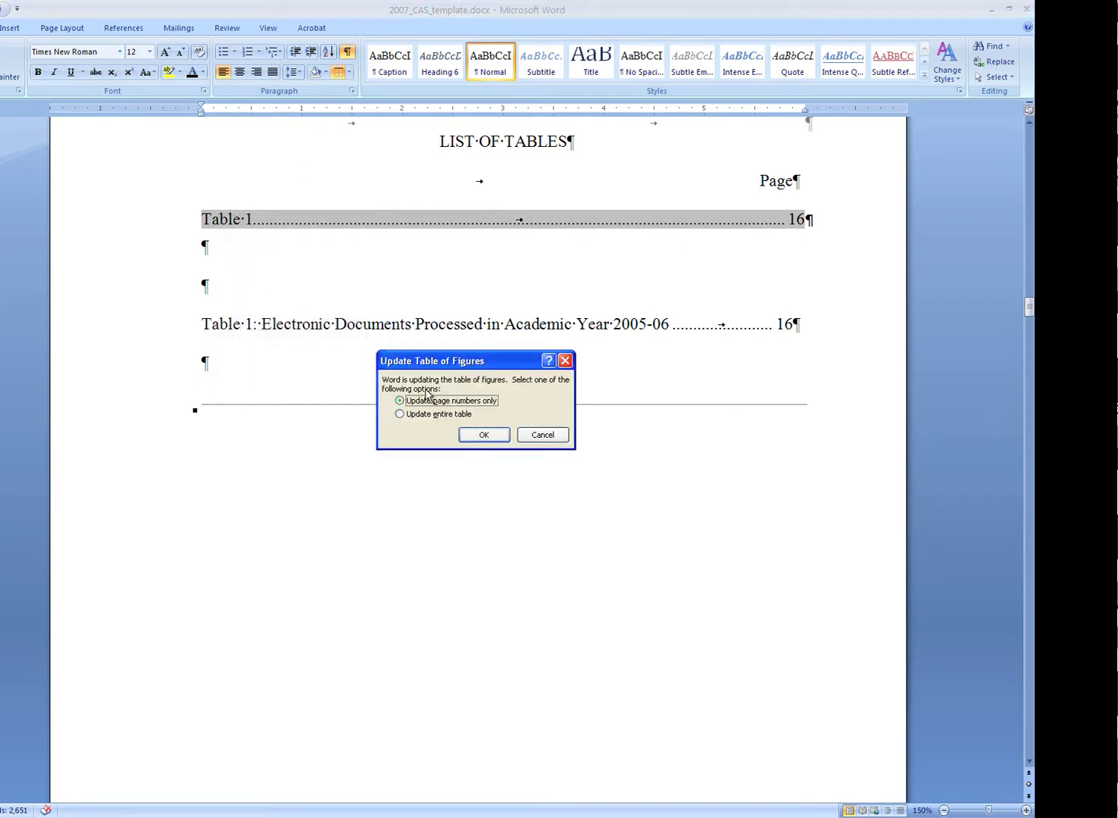
pyautogui.click(435, 413)
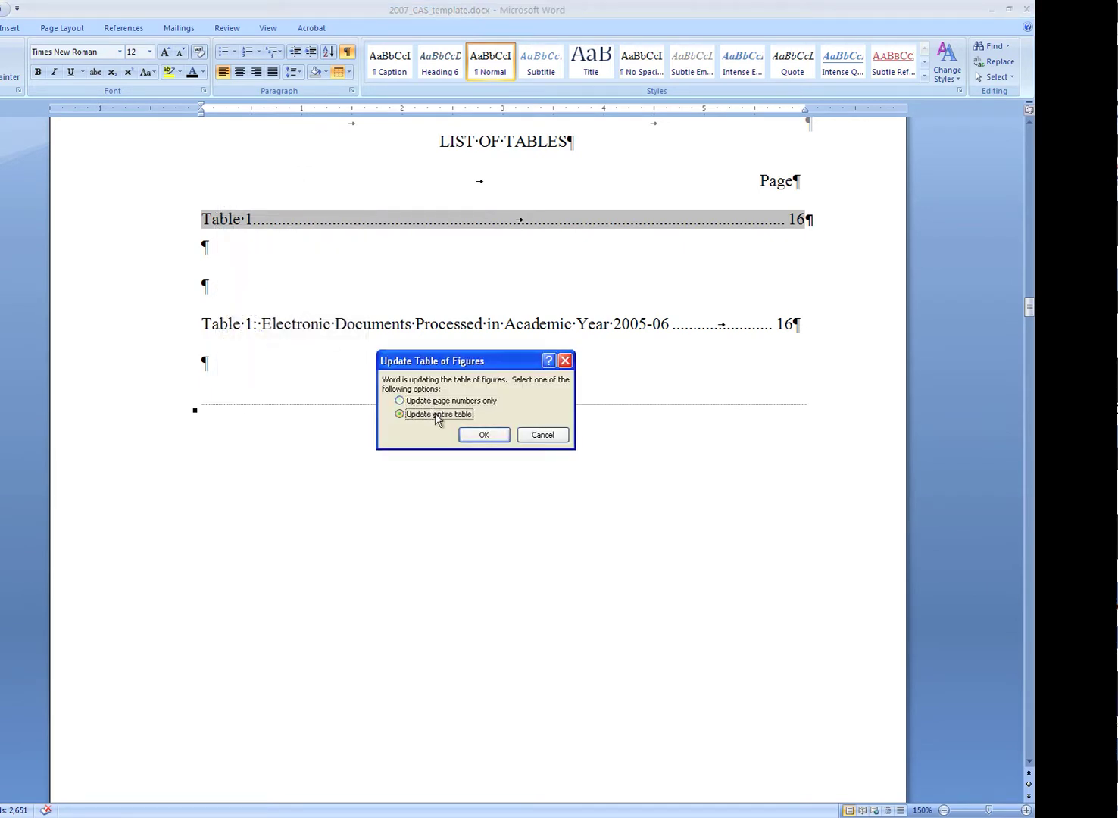
pyautogui.click(483, 435)
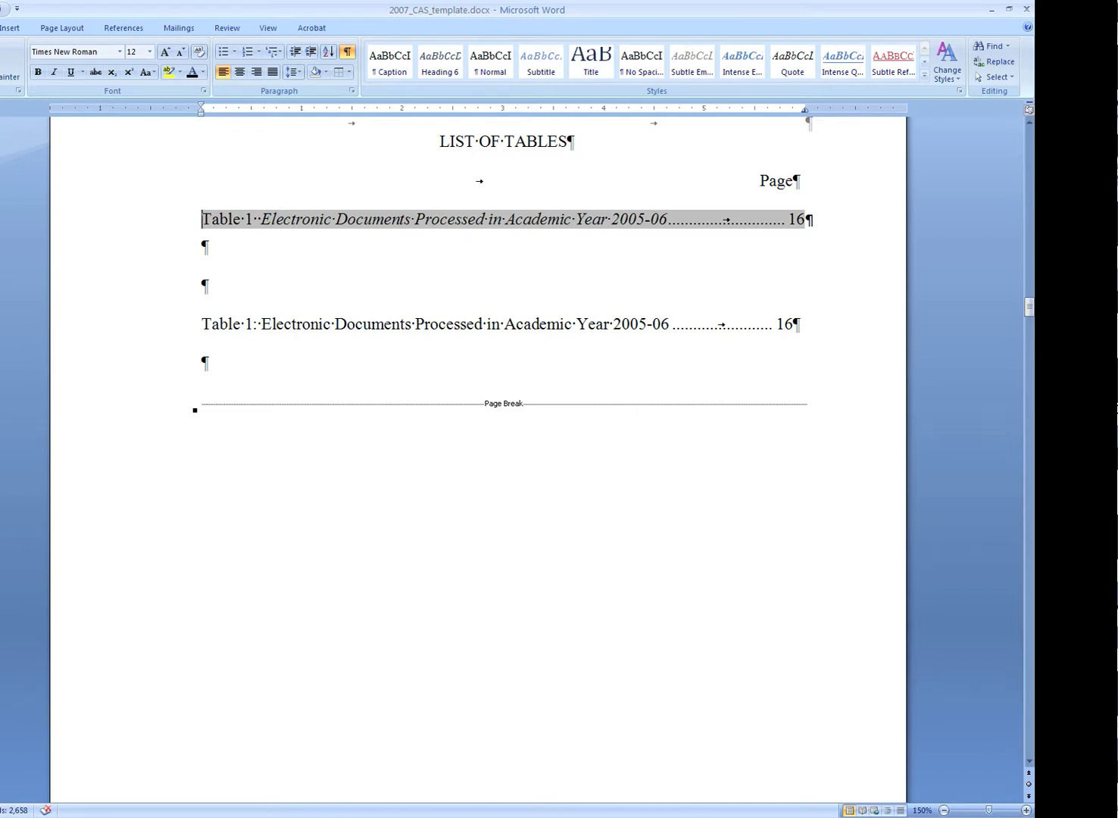
# Step: Delete the old typed Table 1 entry and its empty line, then hide formatting marks
pyautogui.moveTo(201, 324); pyautogui.dragTo(803, 326)
pyautogui.press('Delete')
pyautogui.press('Delete')
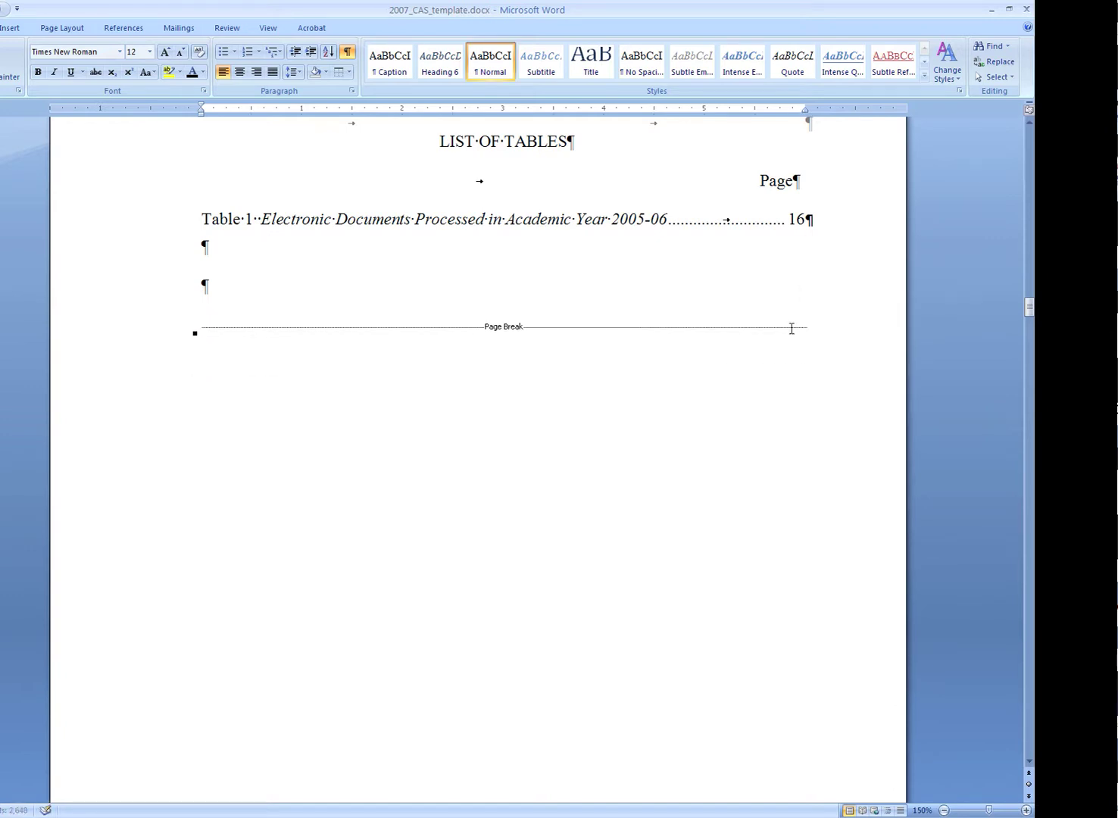
pyautogui.click(731, 310)
pyautogui.press('BackSpace')
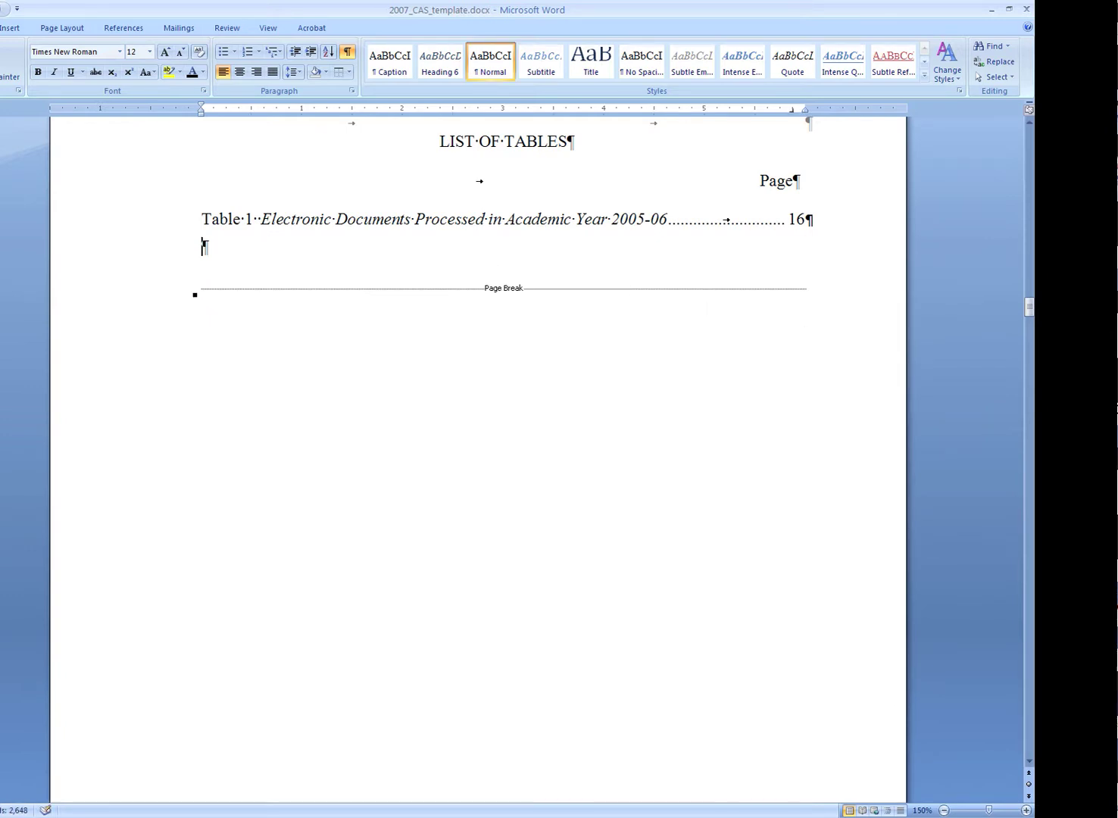
pyautogui.click(353, 56)
pyautogui.scroll(4, 369, 243)
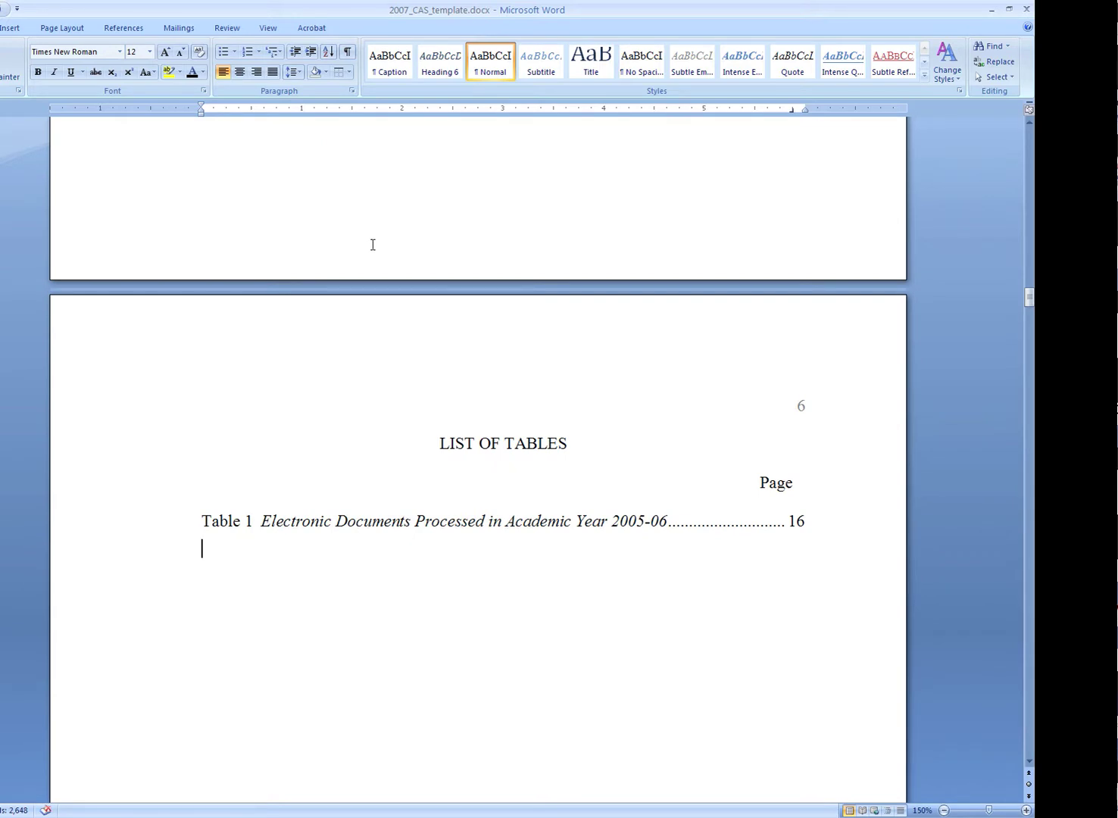
pyautogui.scroll(-1, 372, 244)
pyautogui.scroll(-1, 374, 255)
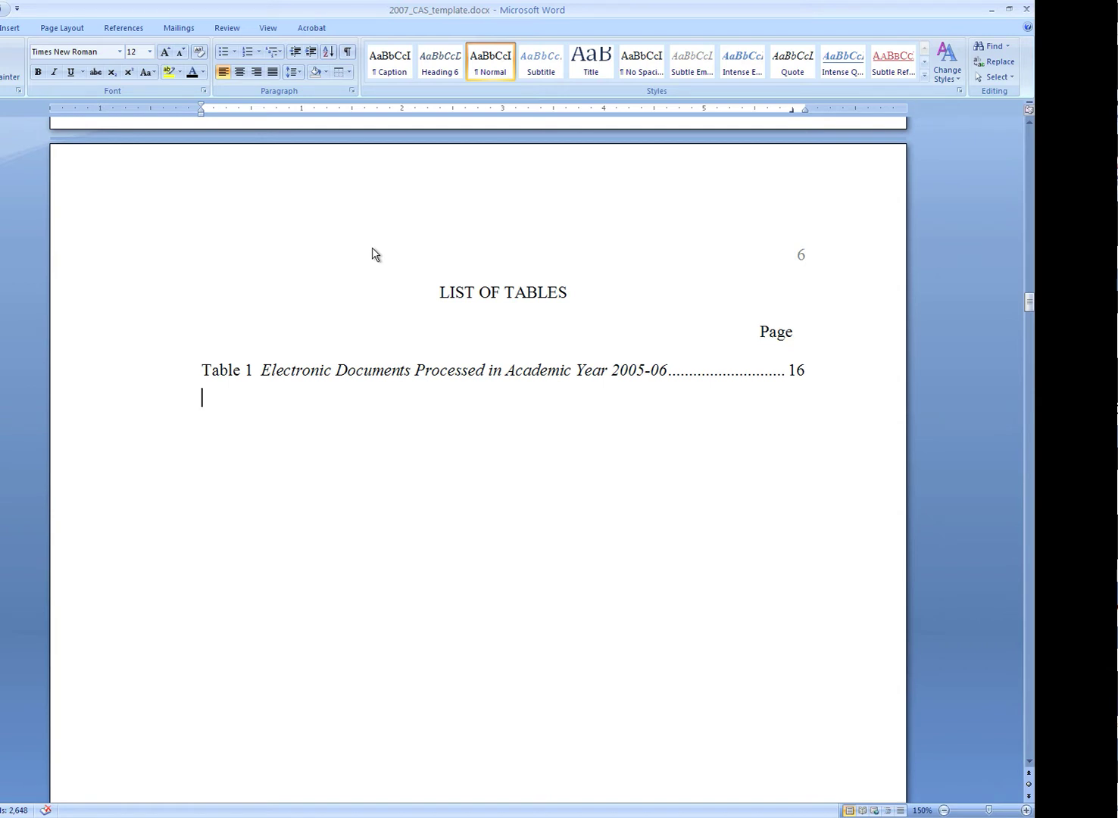
pyautogui.scroll(-12, 390, 314)
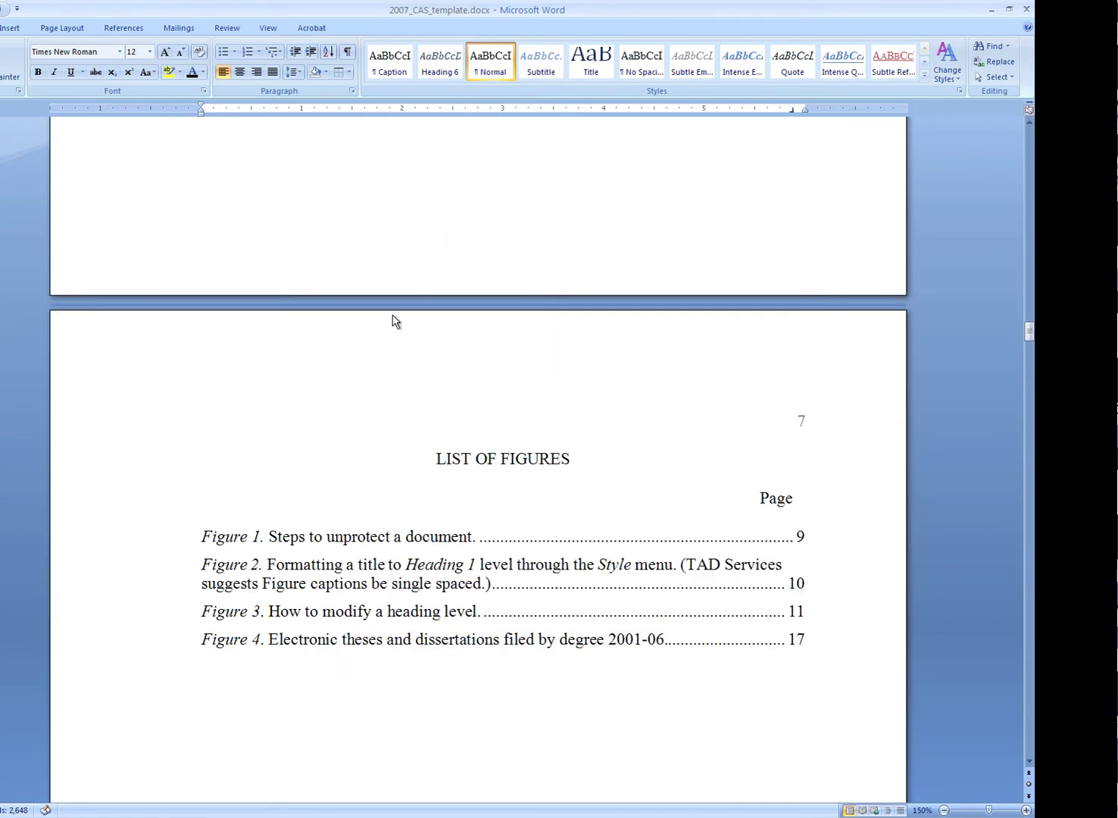
pyautogui.scroll(-2, 395, 321)
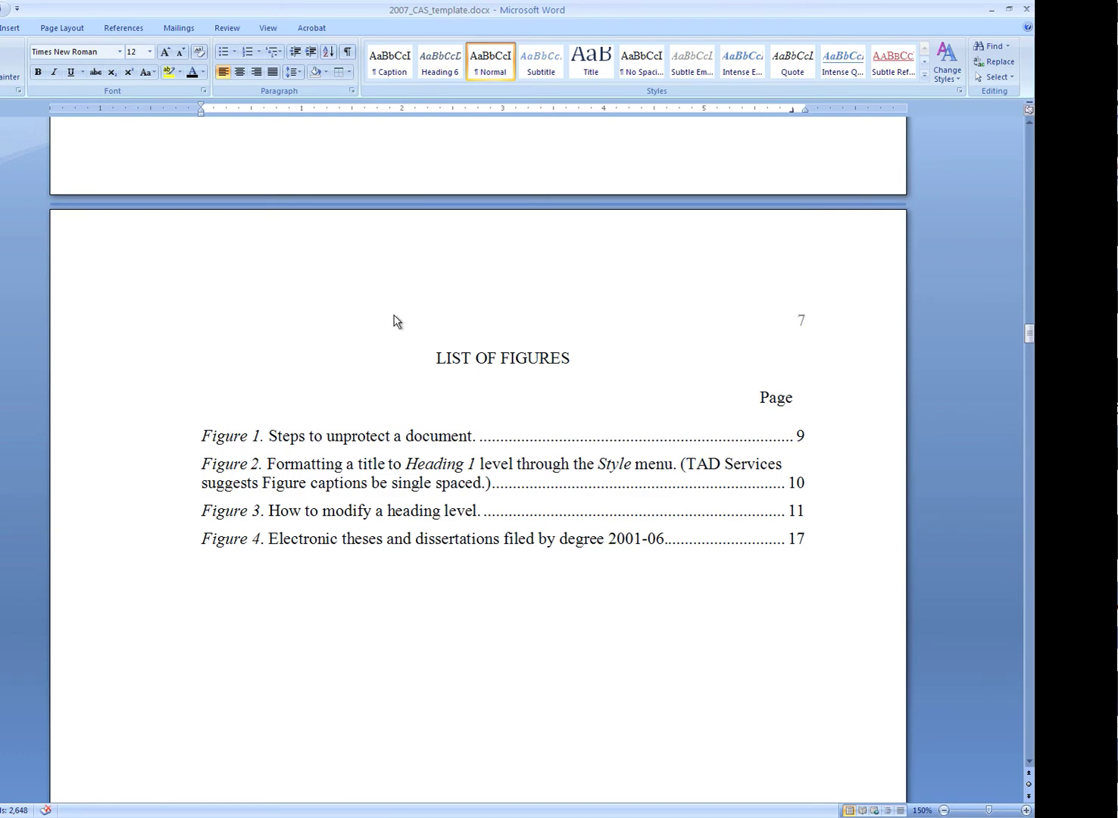